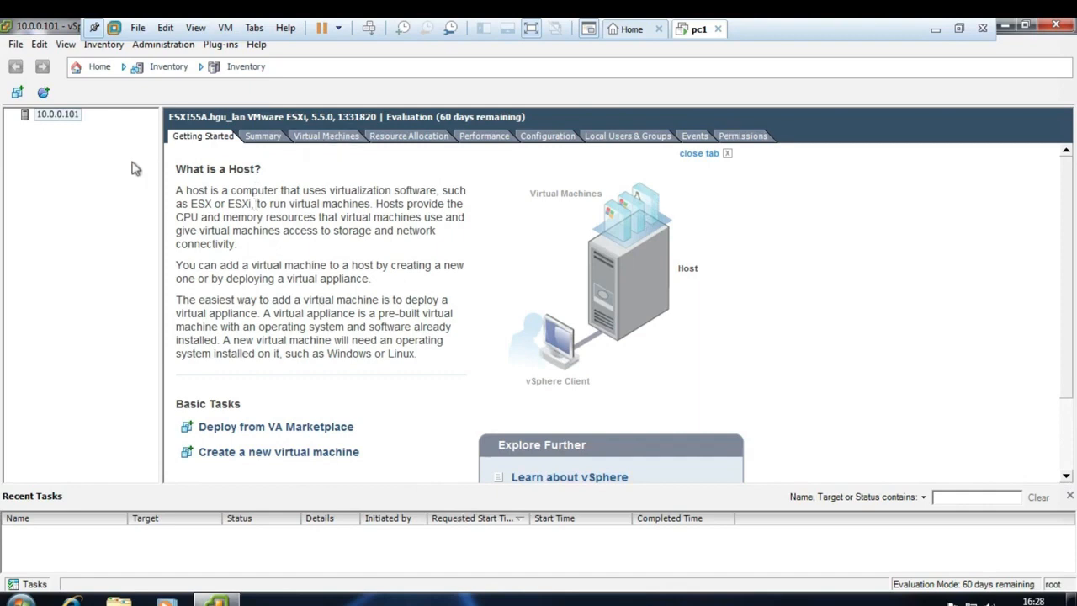
- Open host 10.0.0.101's Configuration page, showing hardware health status as Normal
click(343, 143)
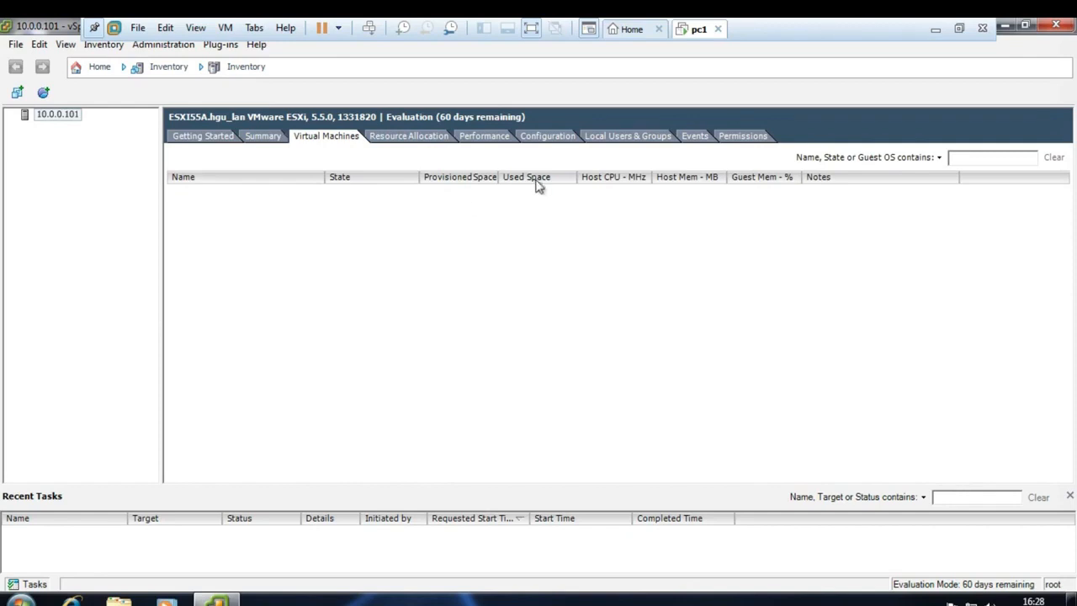
click(535, 139)
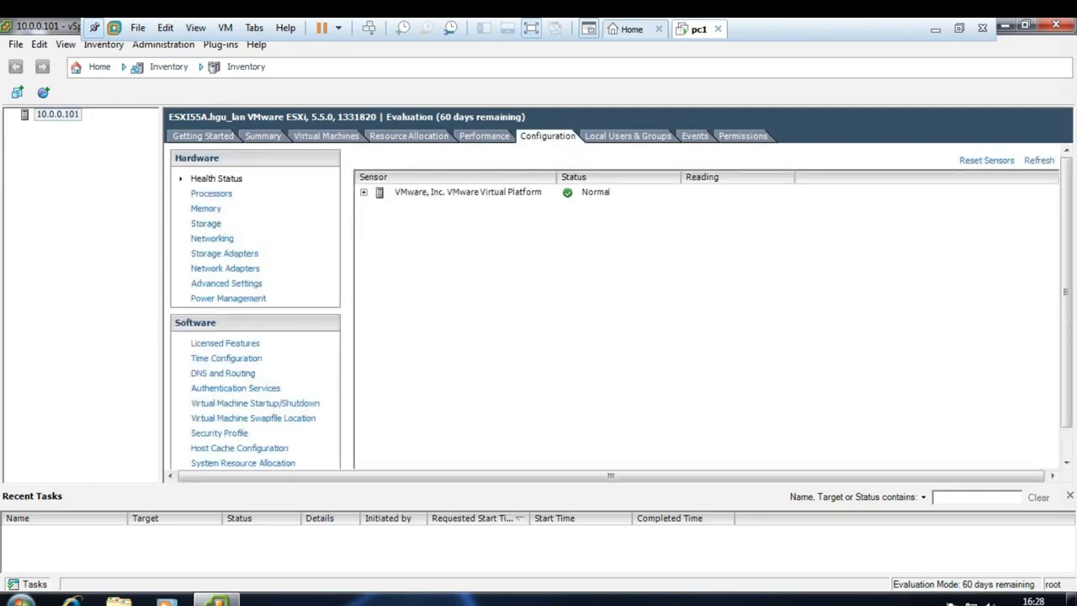
- Check the host's Processors, Memory, Storage and vSwitch0 Networking, then return to the empty Virtual Machines list
click(219, 195)
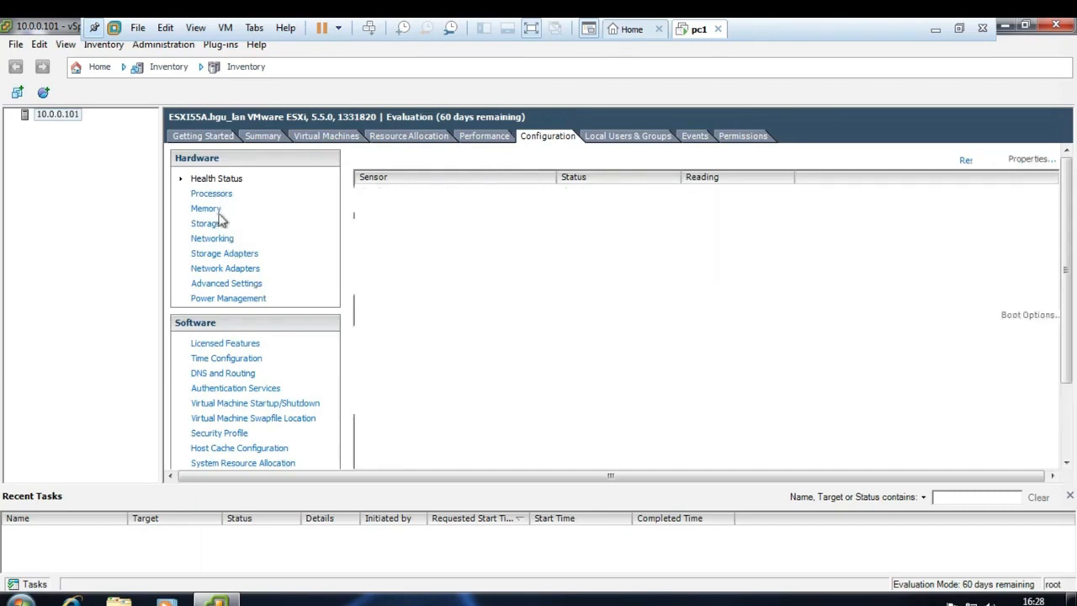
click(209, 210)
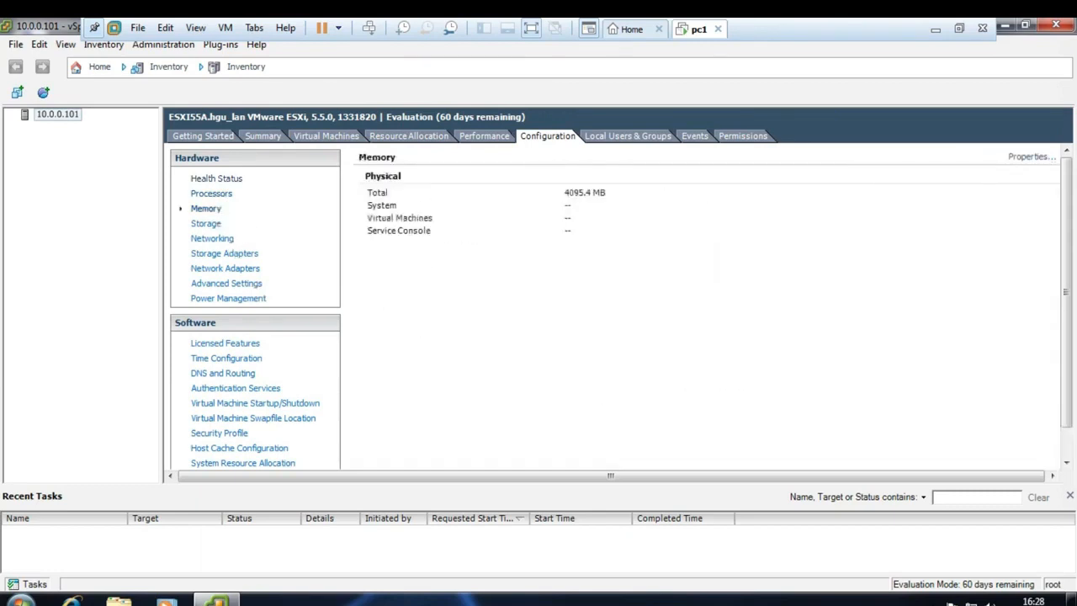
click(216, 227)
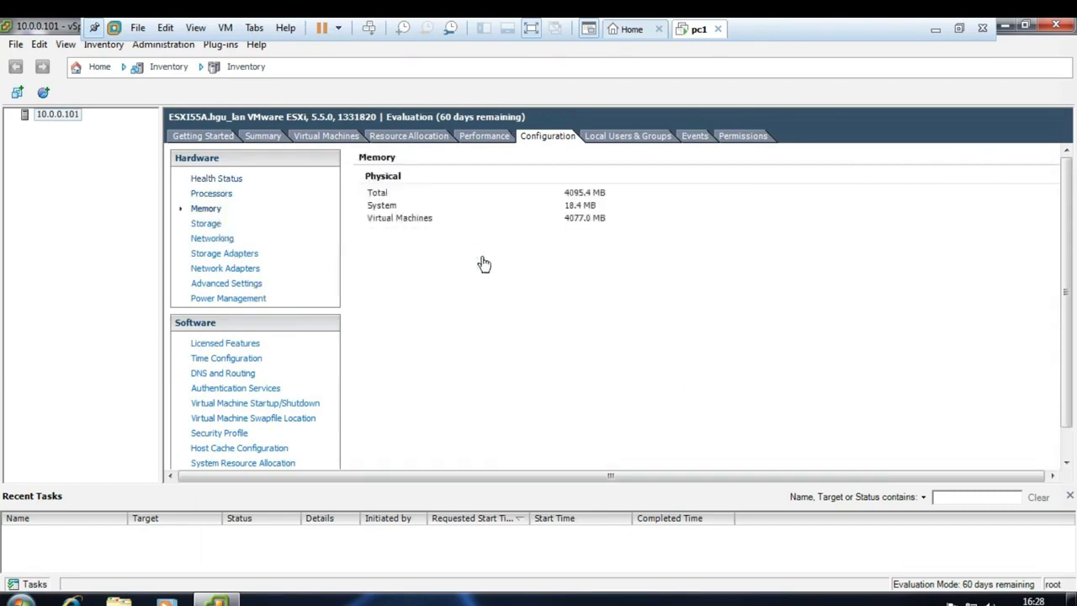
click(214, 241)
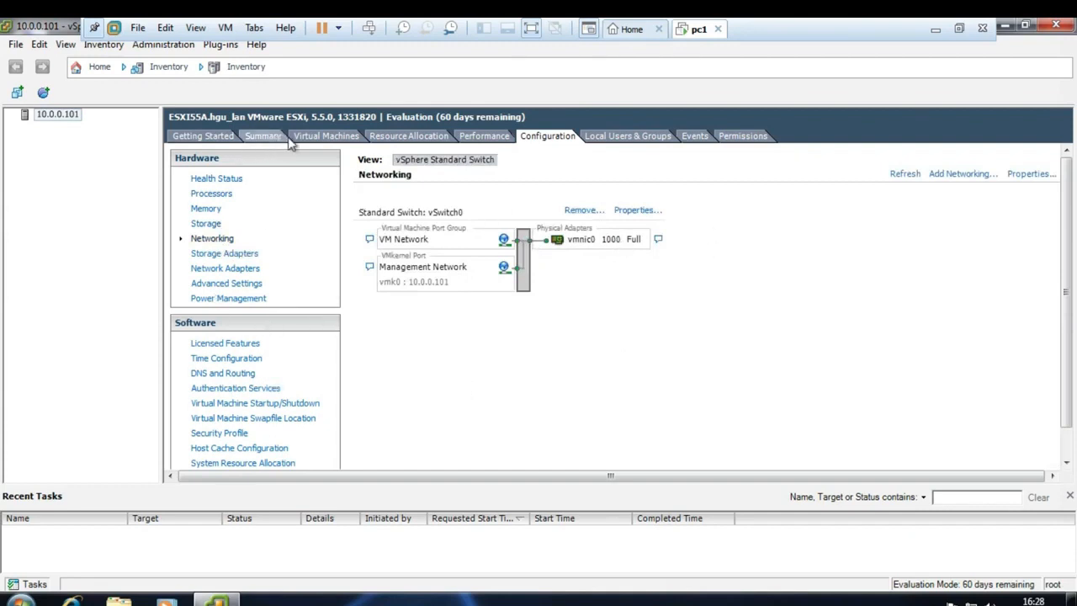
click(319, 138)
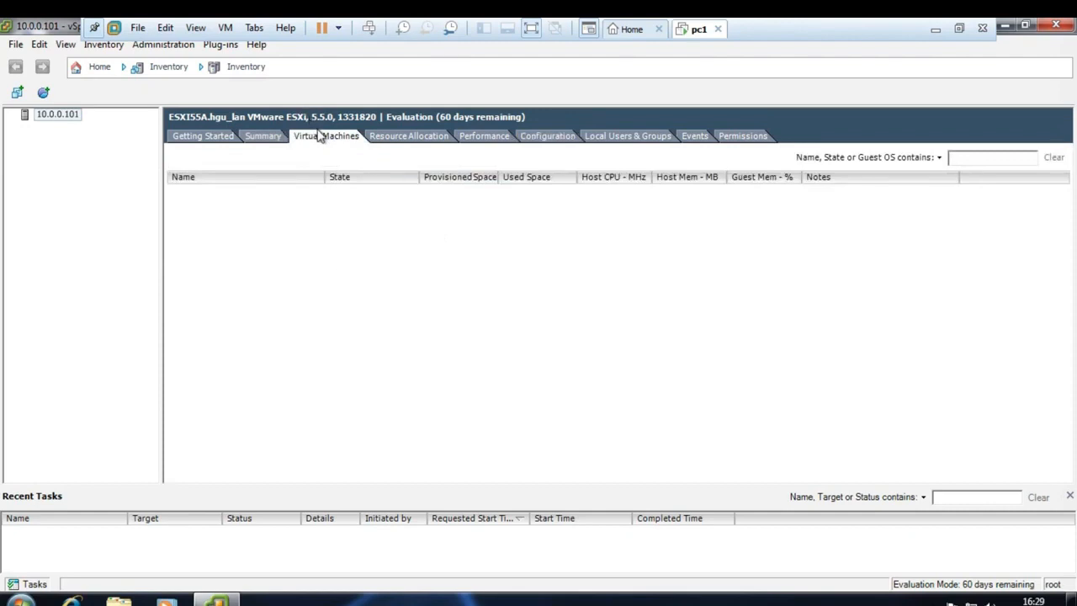
- Start a Typical new virtual machine named vm1 with its files on datastore1
right_click(238, 220)
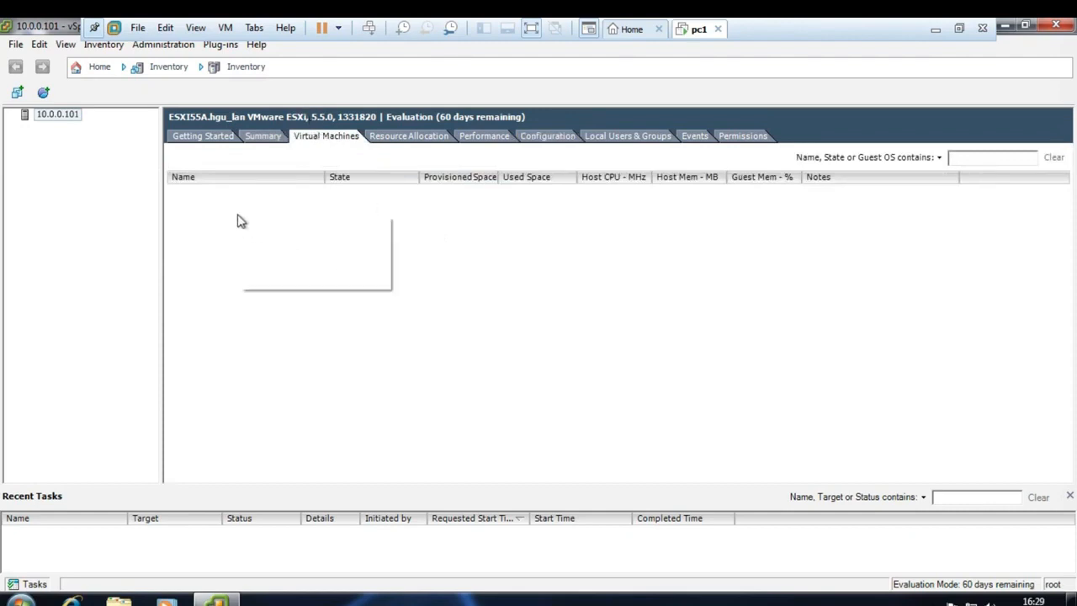
click(276, 228)
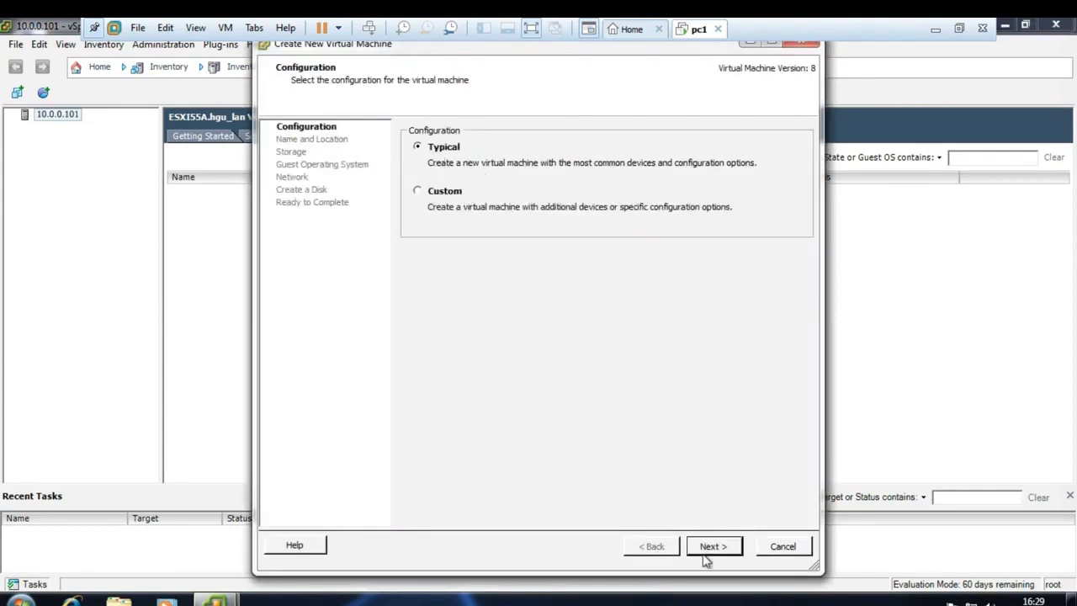
click(706, 551)
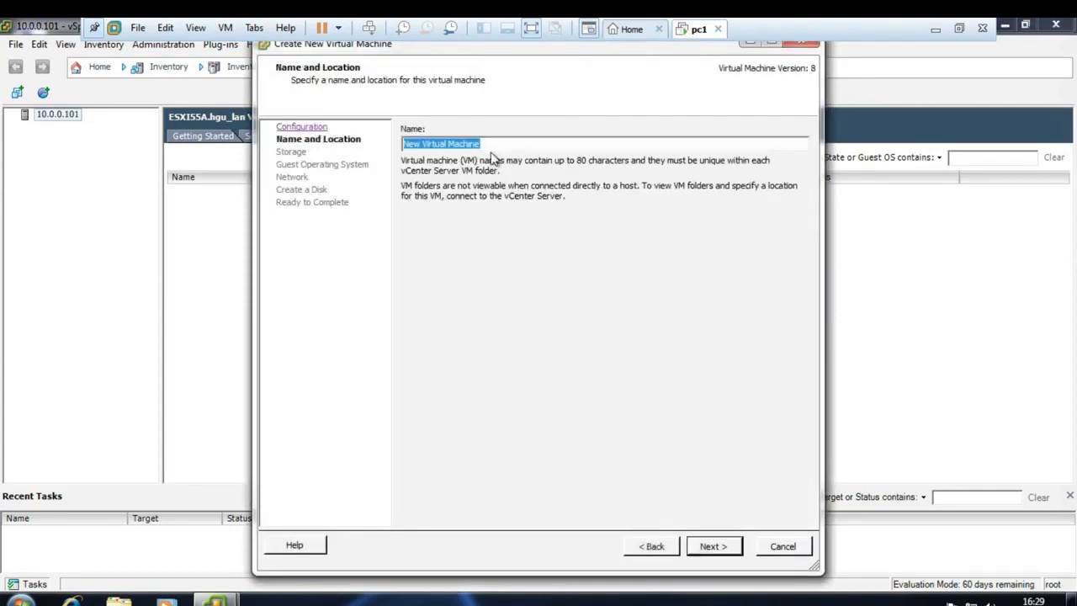
text(V)
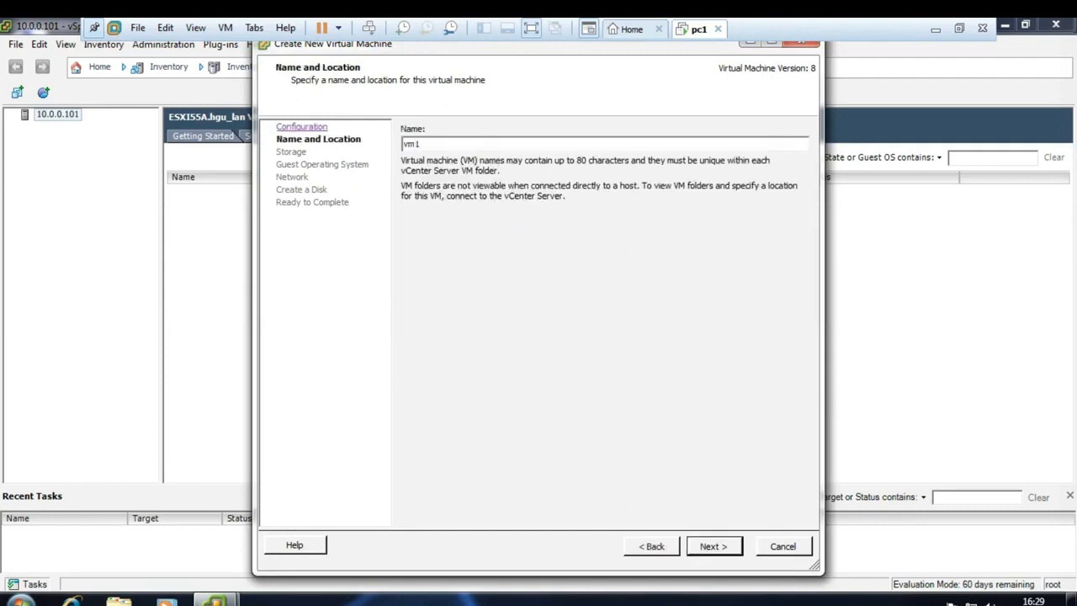
click(712, 546)
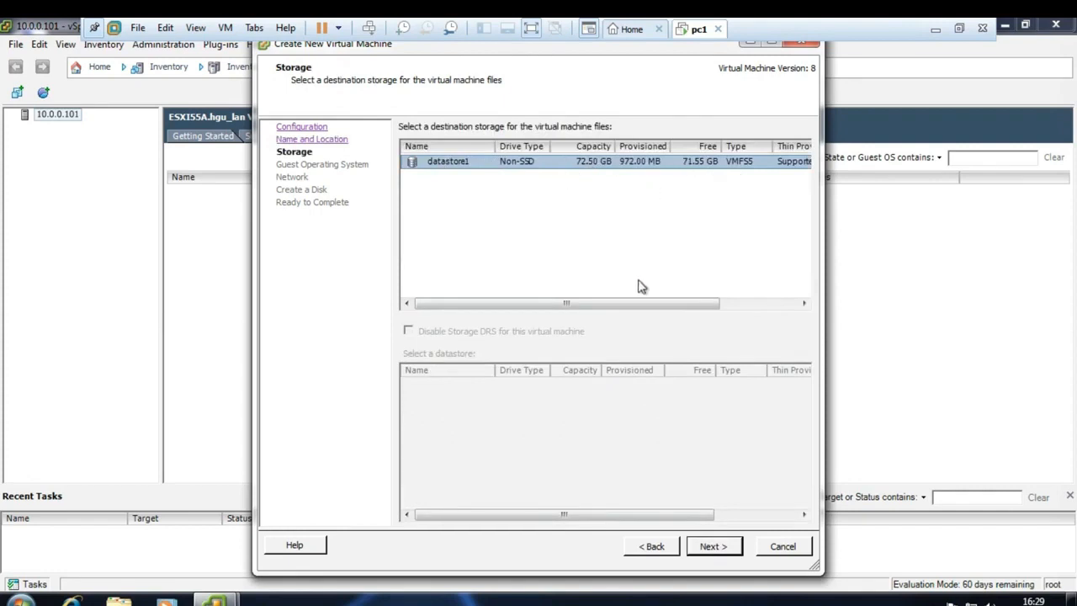
click(711, 546)
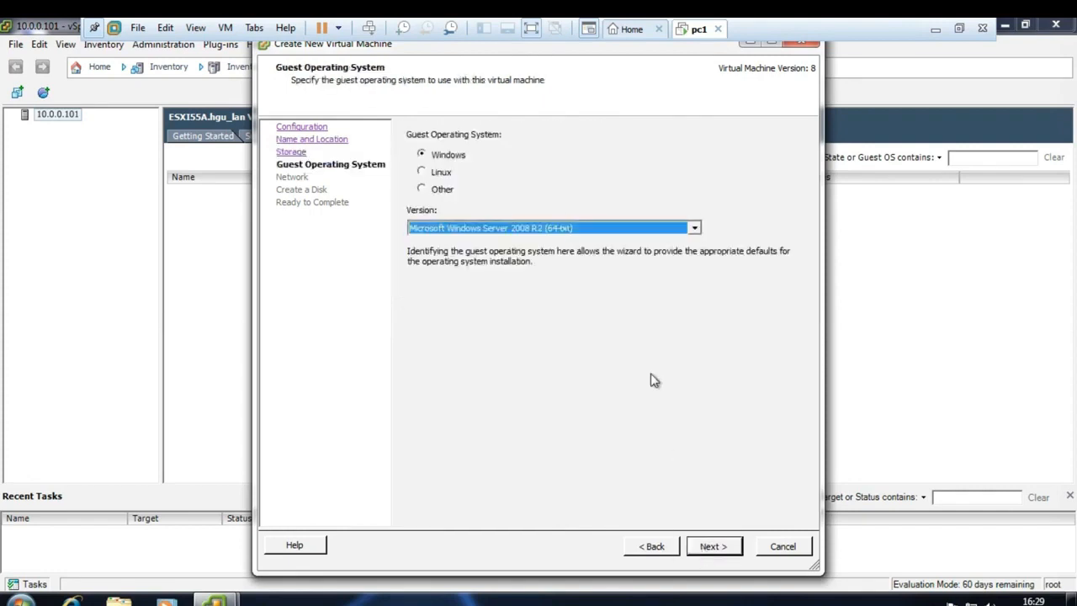
- Choose Microsoft Windows Server 2003 (64-bit) as vm1's guest OS and continue to Network
click(571, 229)
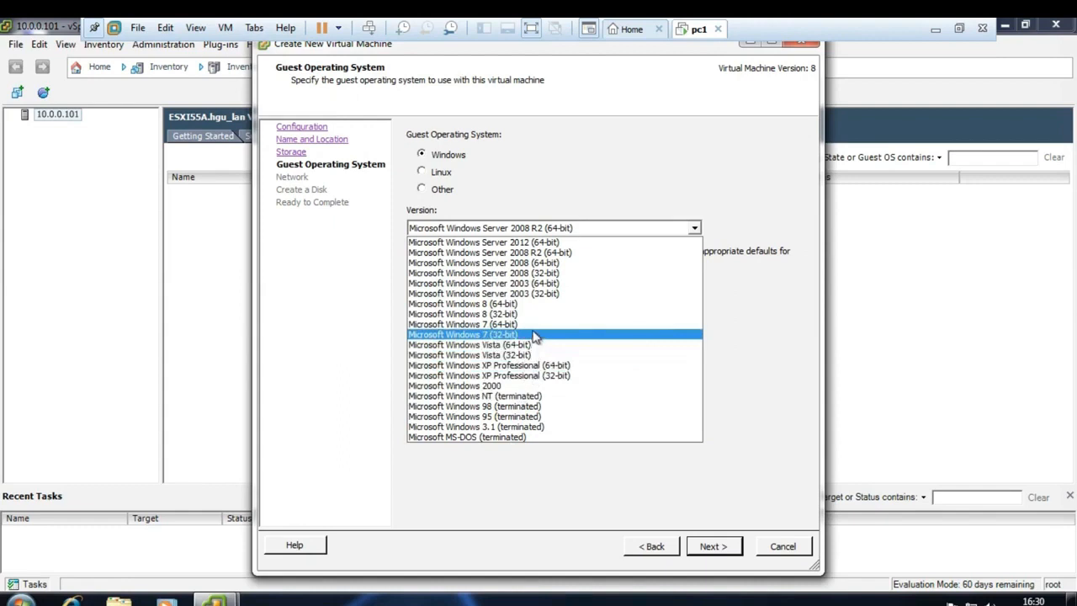
click(559, 284)
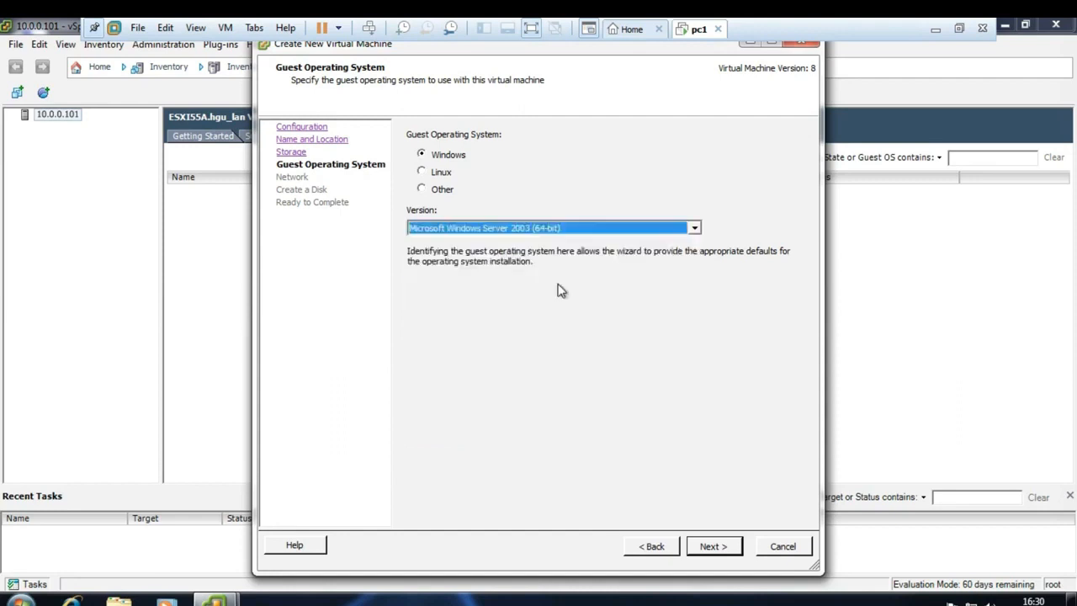
click(708, 548)
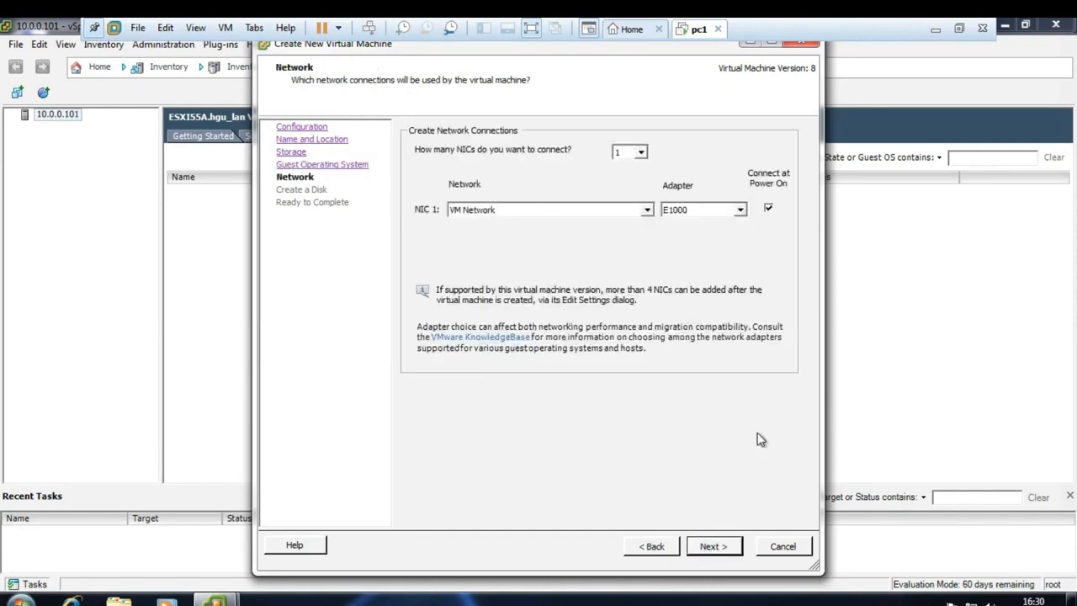
- Keep the default E1000 adapter, give vm1 a 10 GB thin-provisioned disk, and choose to edit settings before completion
click(714, 548)
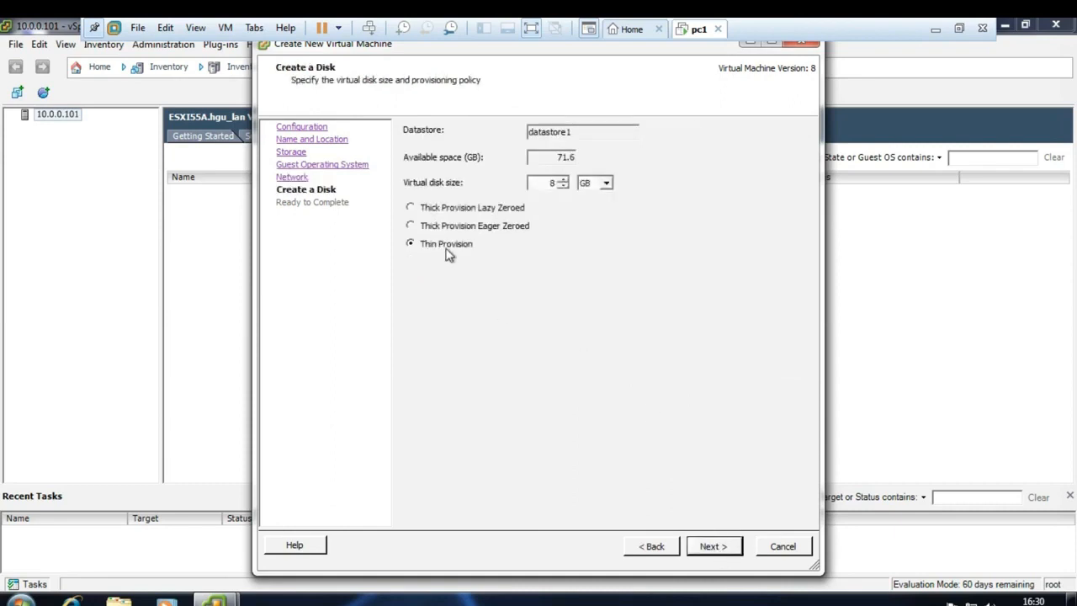
double_click(537, 182)
text(10)
click(717, 548)
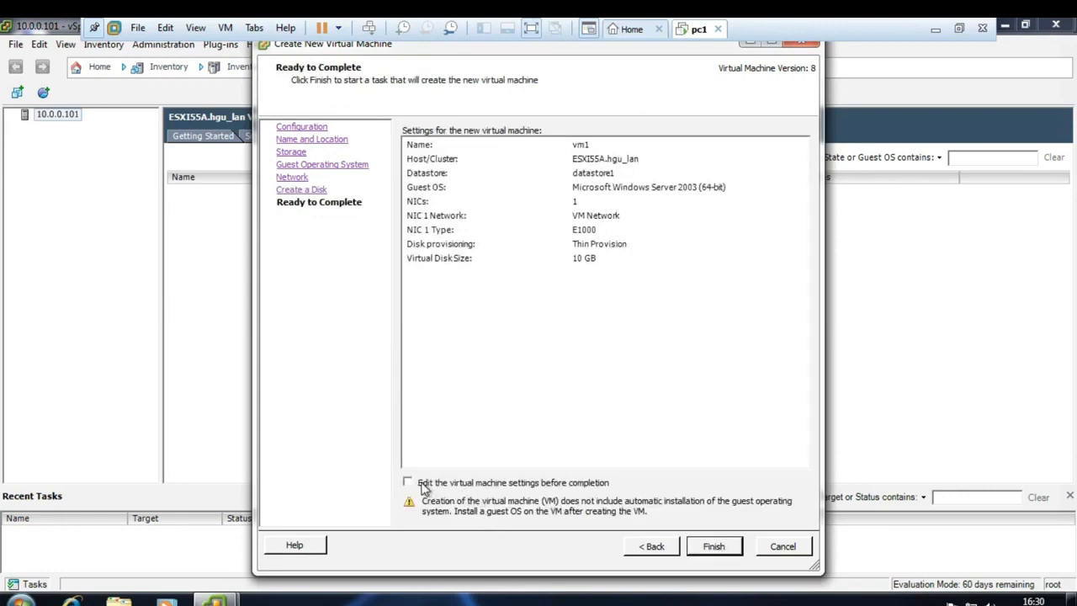
click(423, 484)
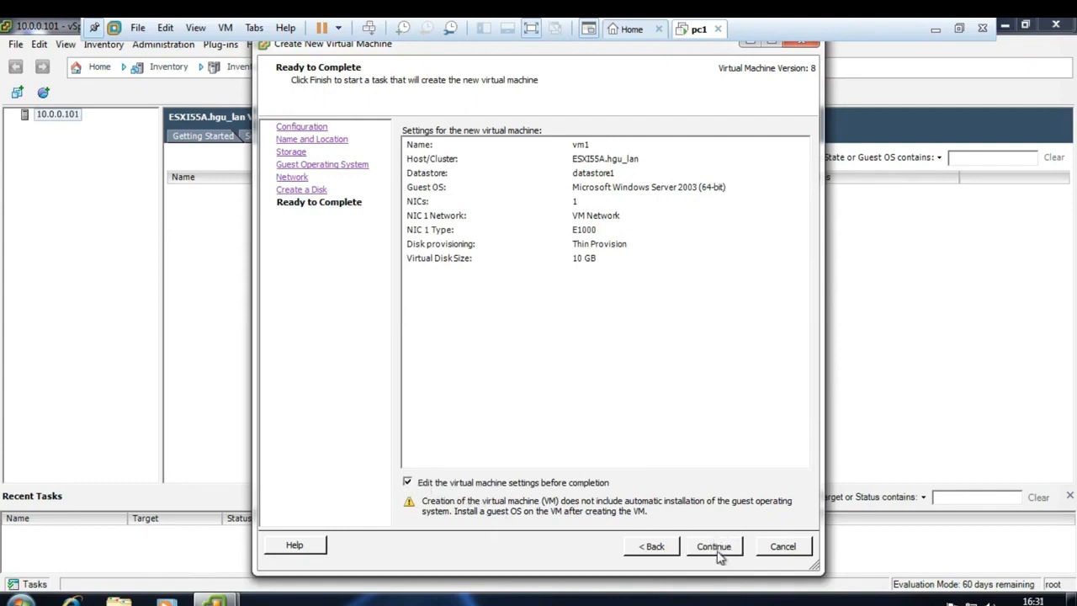
- Set vm1's New CD/DVD drive to Datastore ISO File and browse for an image
click(718, 548)
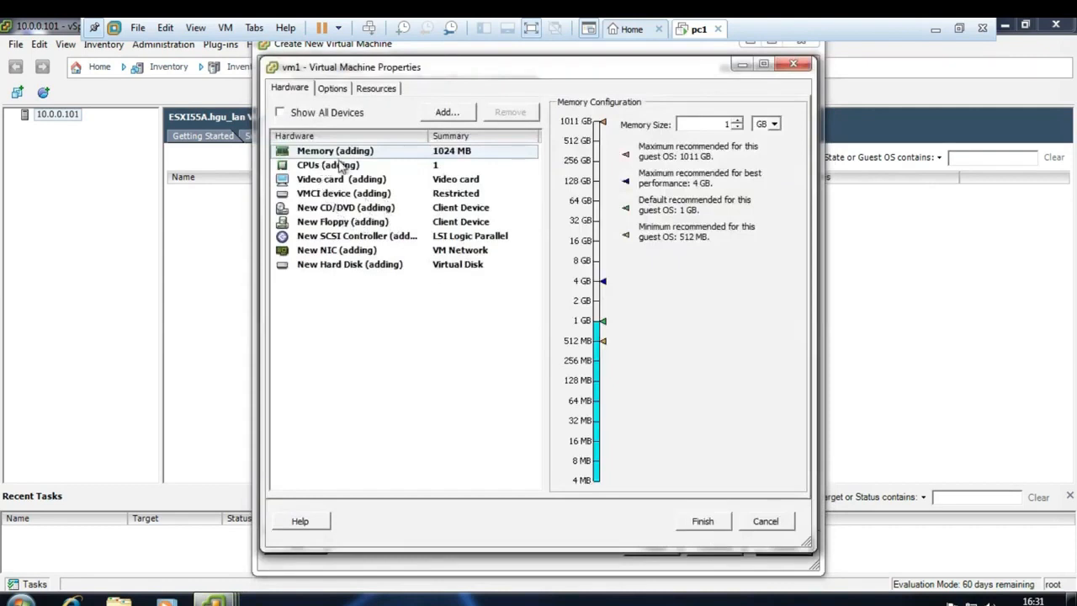
click(319, 209)
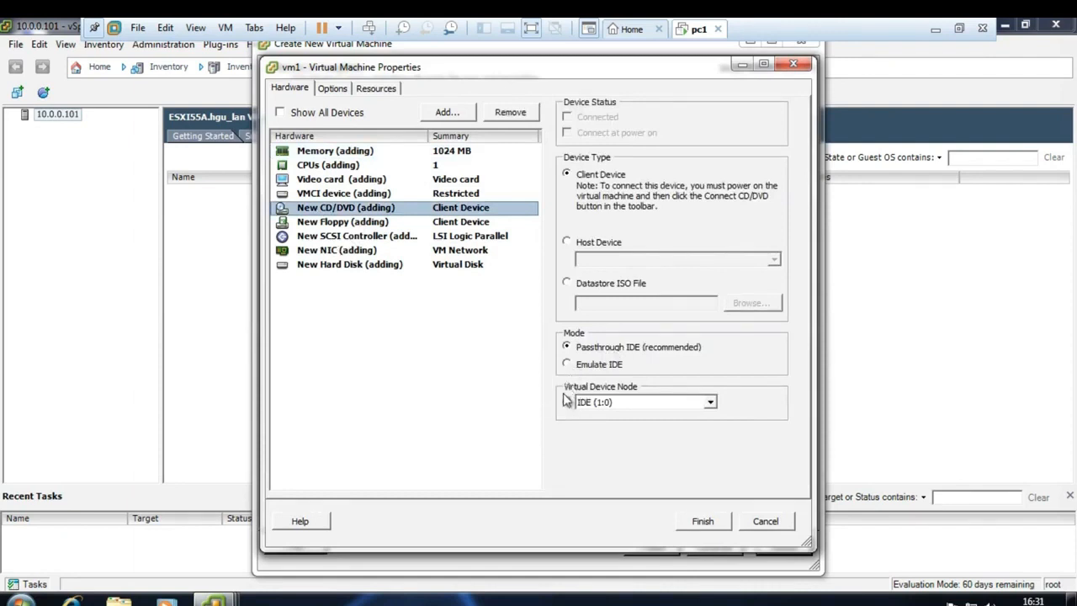
click(567, 284)
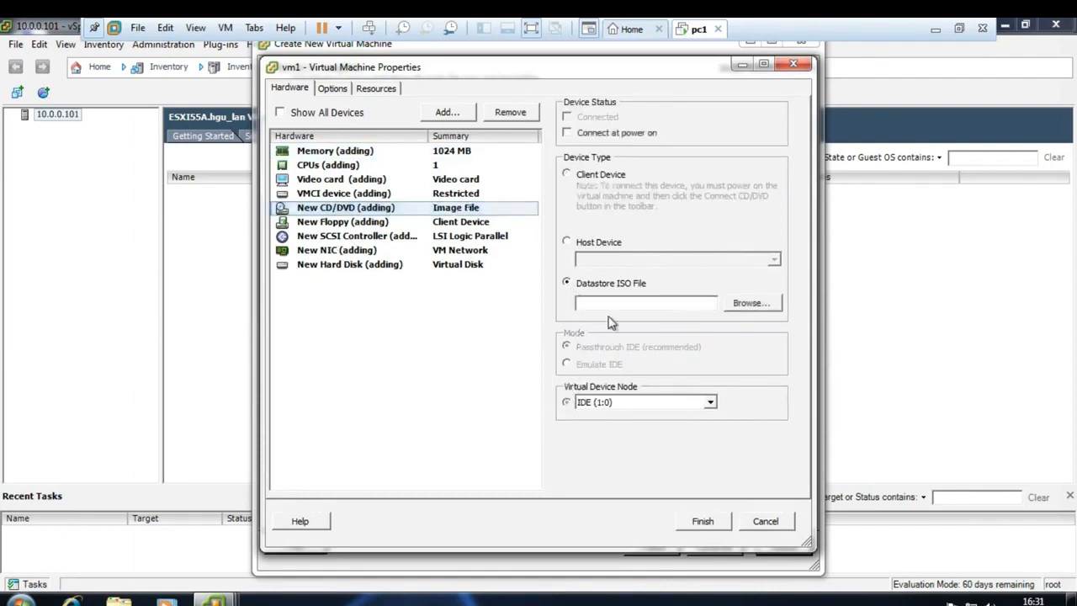
click(758, 309)
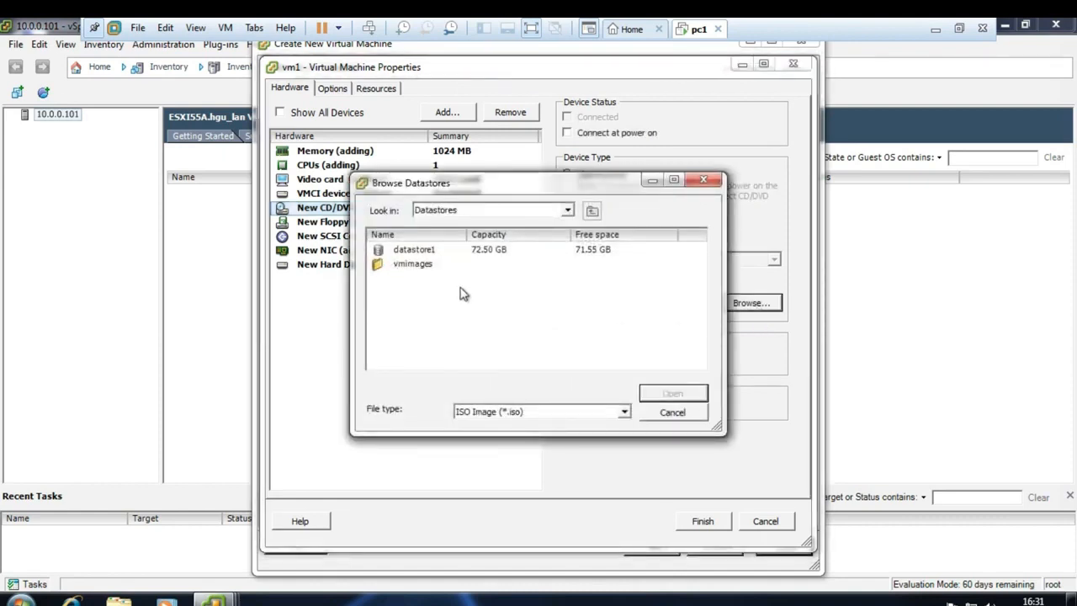
- Browse datastore1 with All files (*.*) shown, find only the .sdd.sf folder, and cancel the browser
double_click(429, 250)
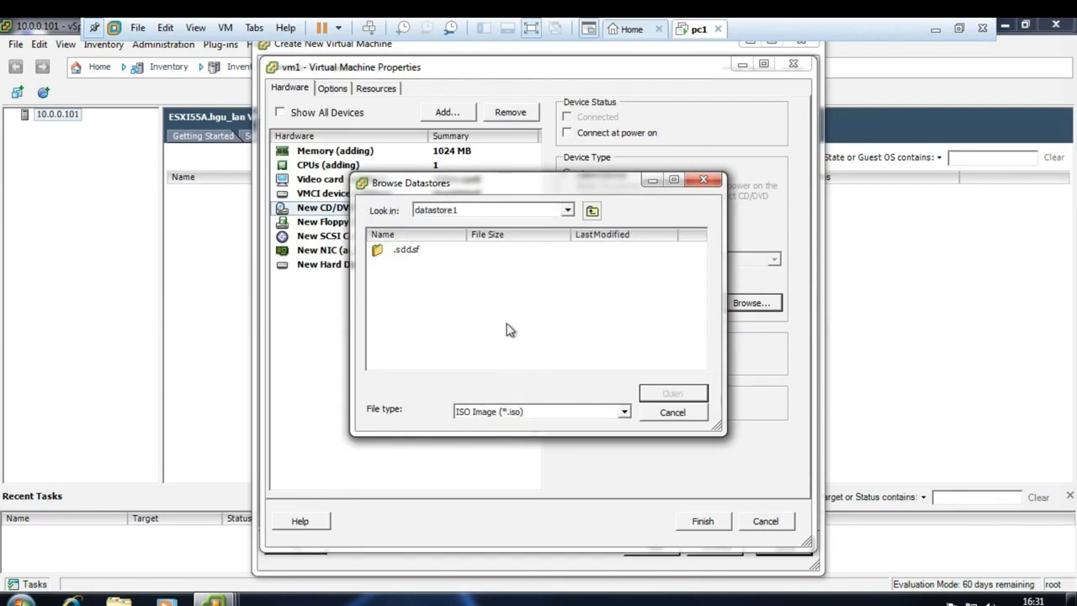
key(BackSpace)
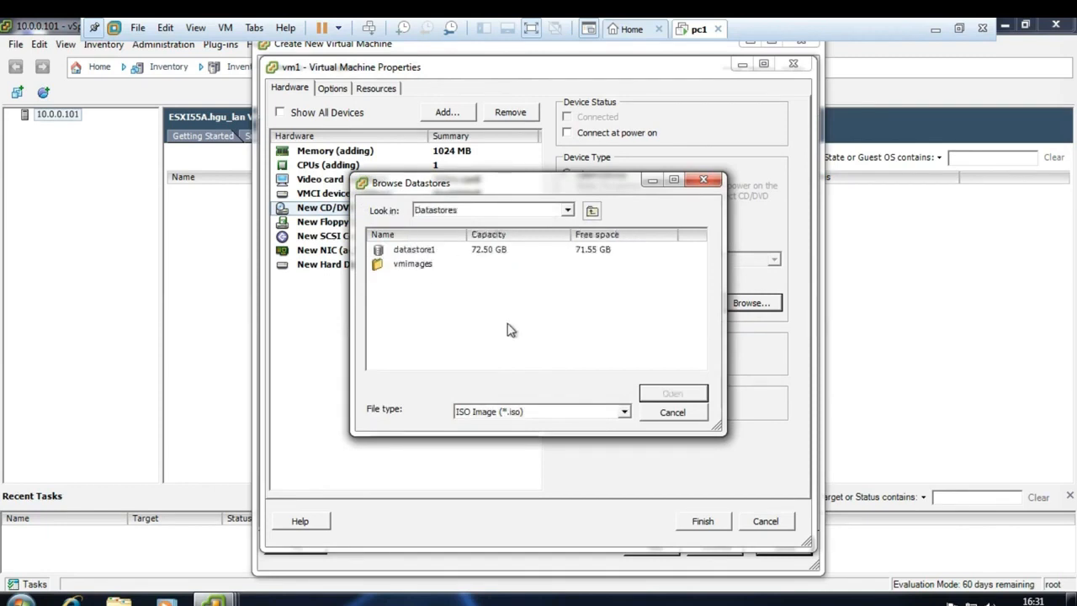
click(533, 412)
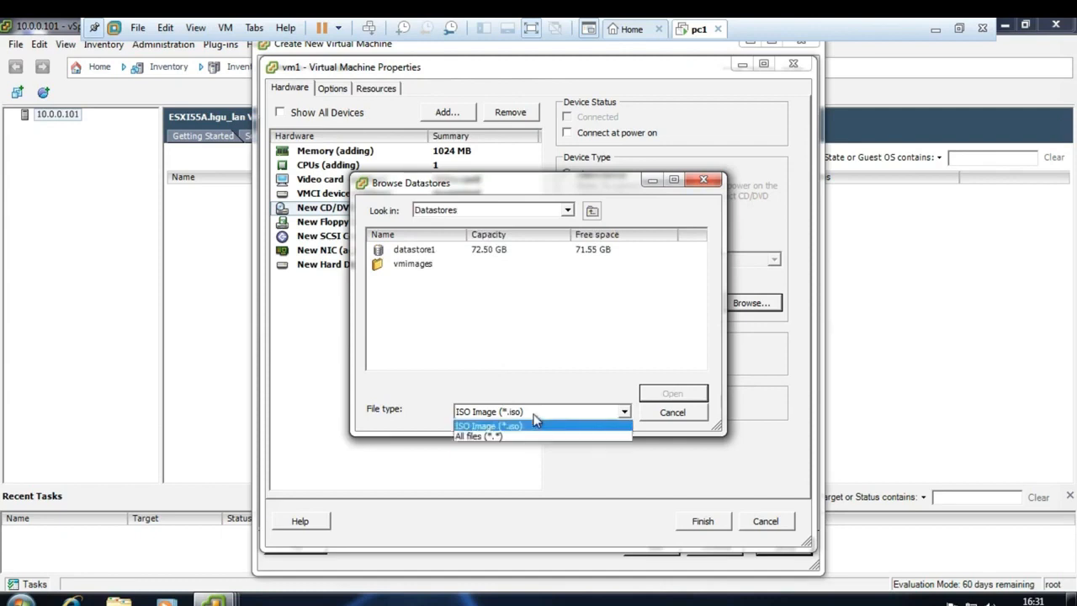
click(496, 434)
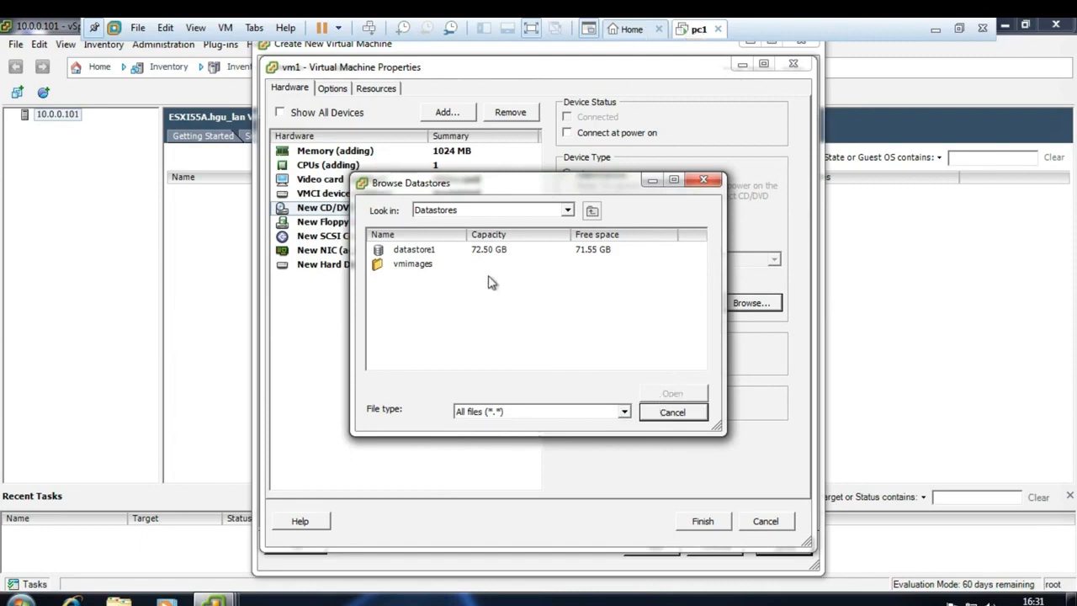
double_click(427, 251)
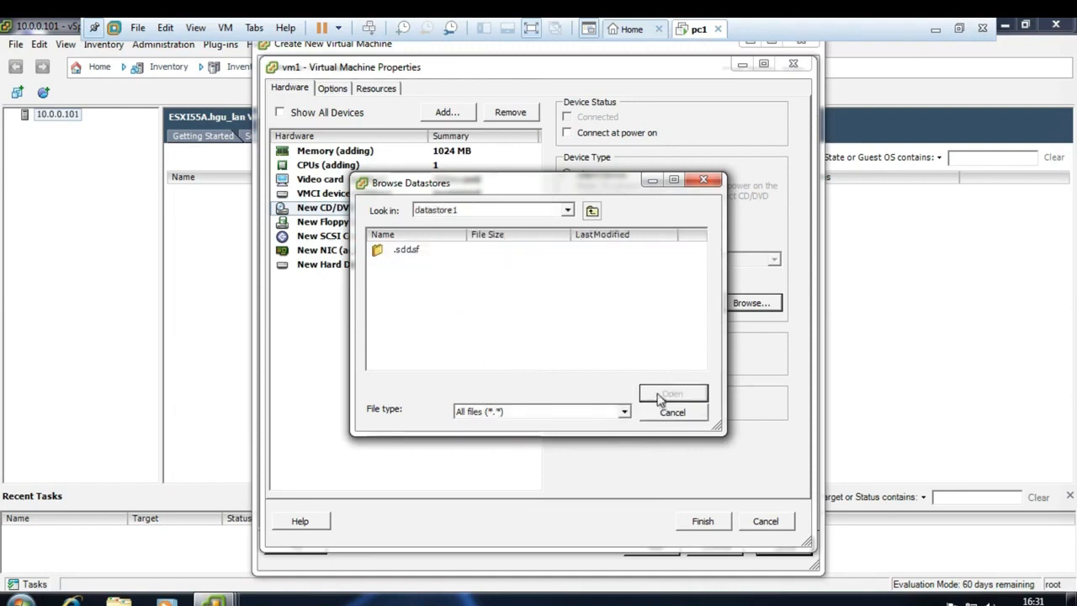
click(673, 412)
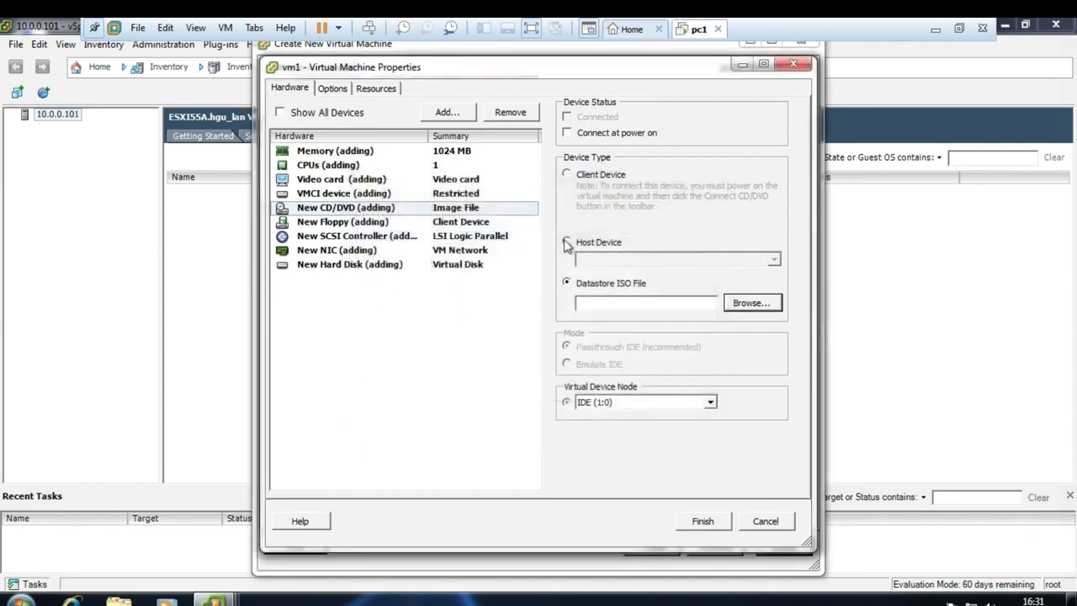
- Discard vm1's CD/DVD changes and finish the wizard, creating vm1 Powered Off with 11.21 GB provisioned
click(764, 522)
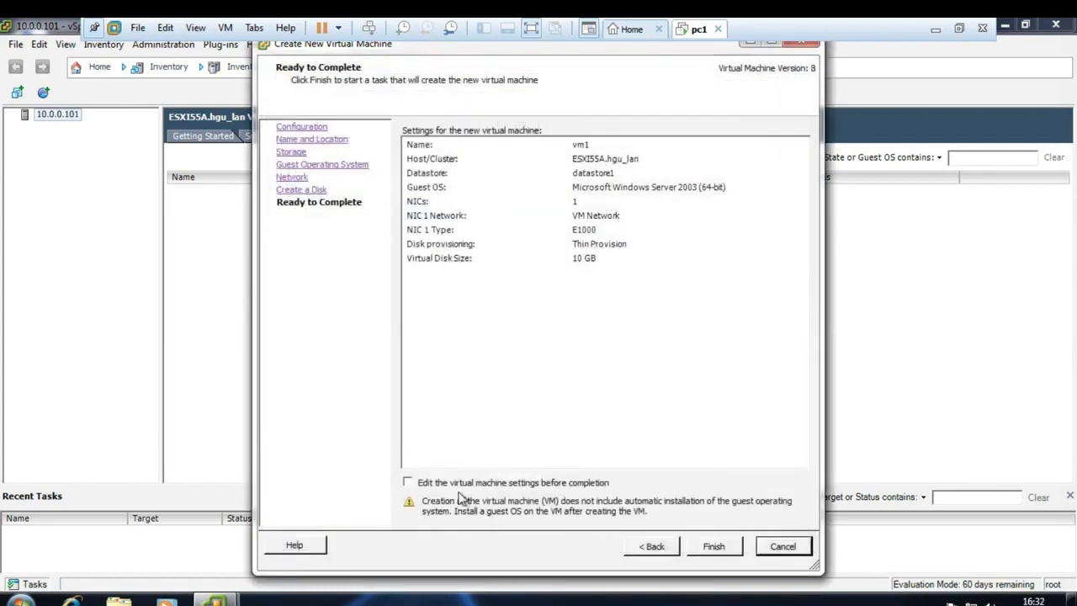
click(714, 546)
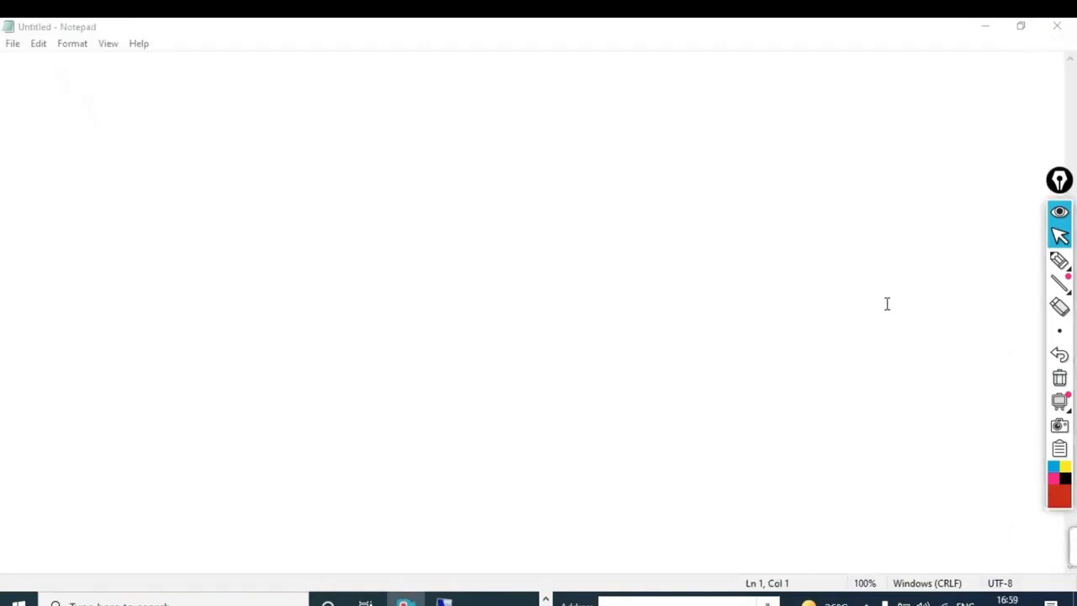
- With the Epic Pen pen, draw a red box representing the ESXi host
mouse_move(1055, 262)
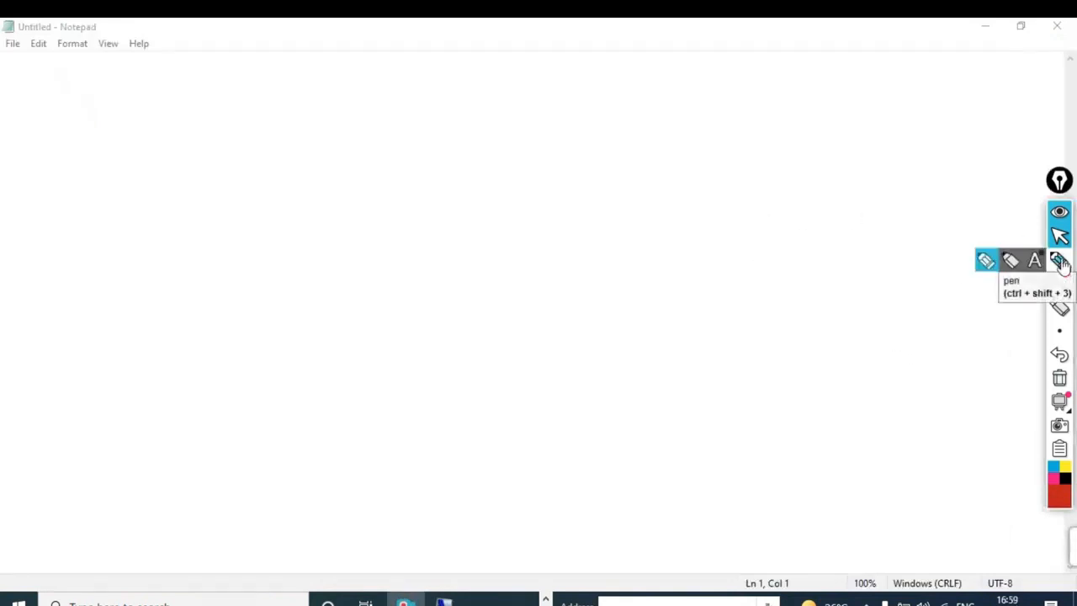
click(985, 262)
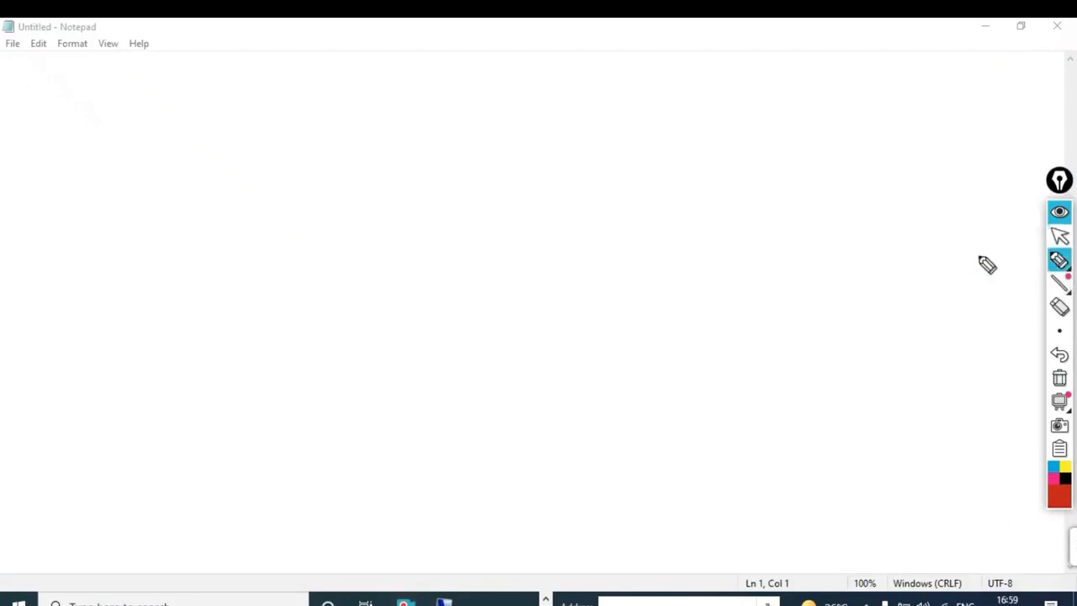
drag(218, 99, 232, 252)
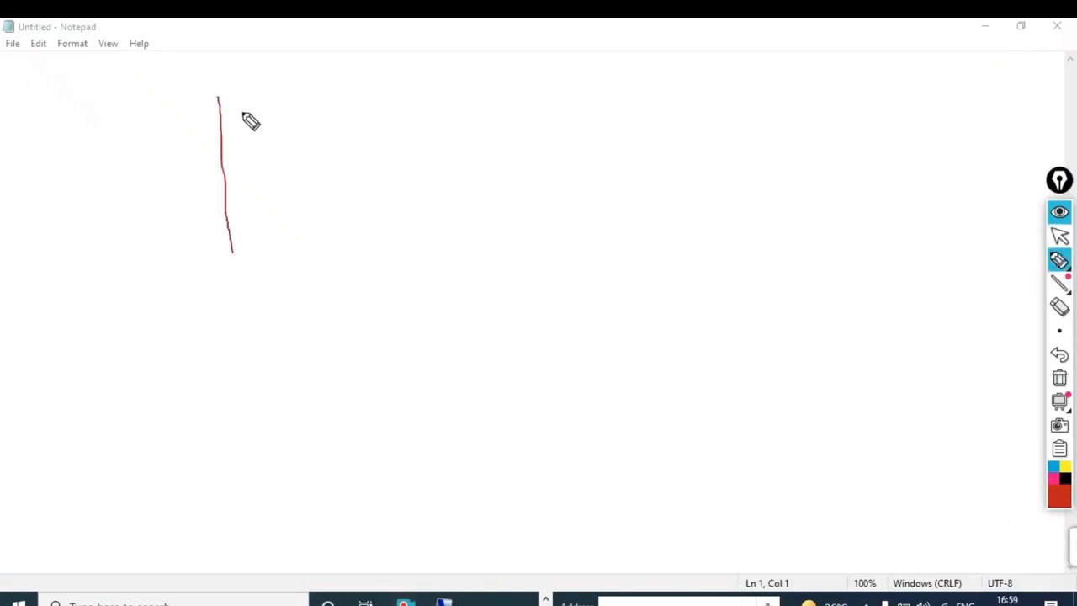
mouse_move(214, 97)
mouse_down()
mouse_move(330, 105)
mouse_move(356, 255)
mouse_move(237, 255)
mouse_up()
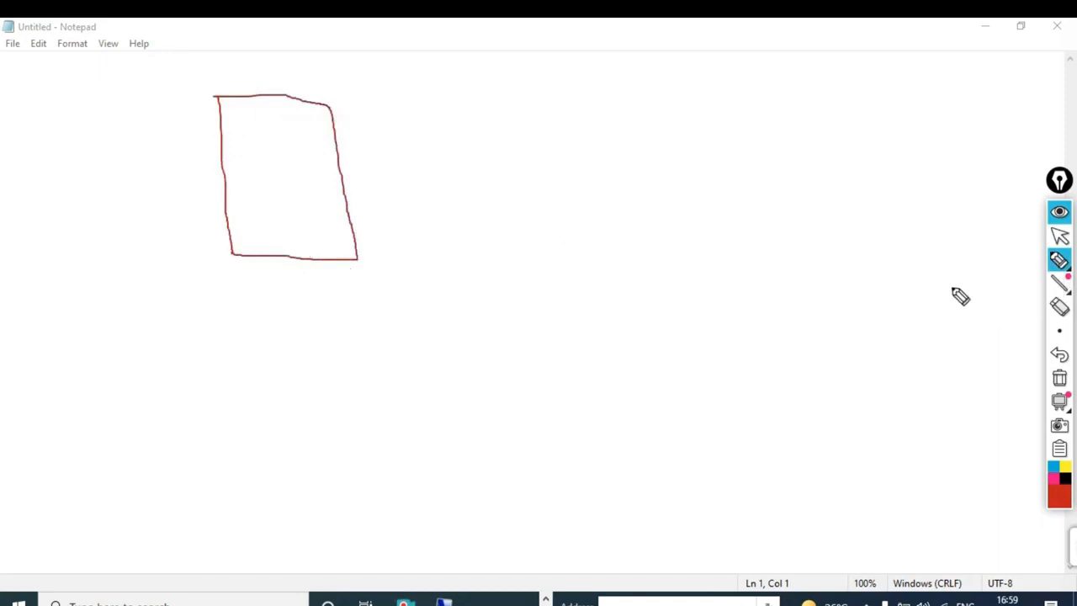
- Write 10.0.0.101 beneath the box and the ESXi55A label above it
mouse_move(1058, 262)
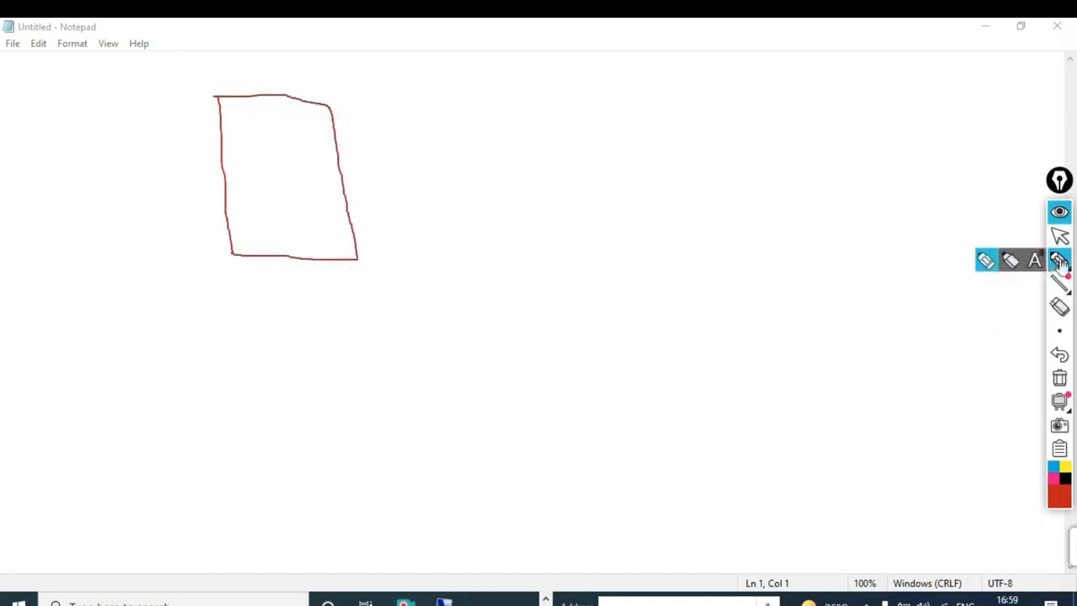
click(986, 265)
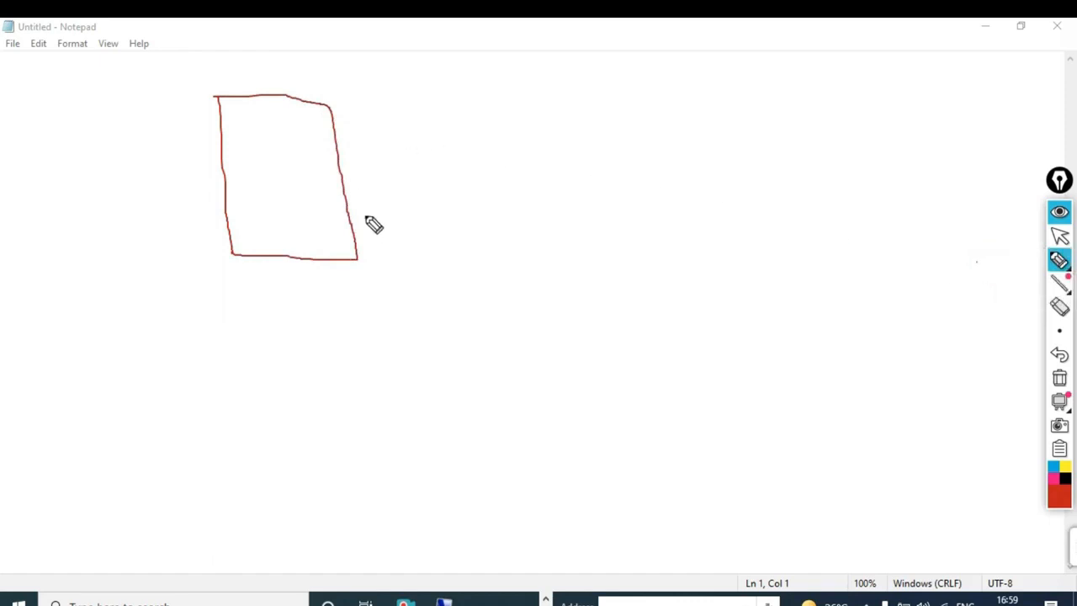
mouse_move(239, 269)
mouse_down()
mouse_move(249, 297)
mouse_move(270, 278)
mouse_move(260, 278)
mouse_move(315, 281)
mouse_move(309, 275)
mouse_move(360, 278)
mouse_move(398, 299)
mouse_move(406, 275)
mouse_move(438, 290)
mouse_up()
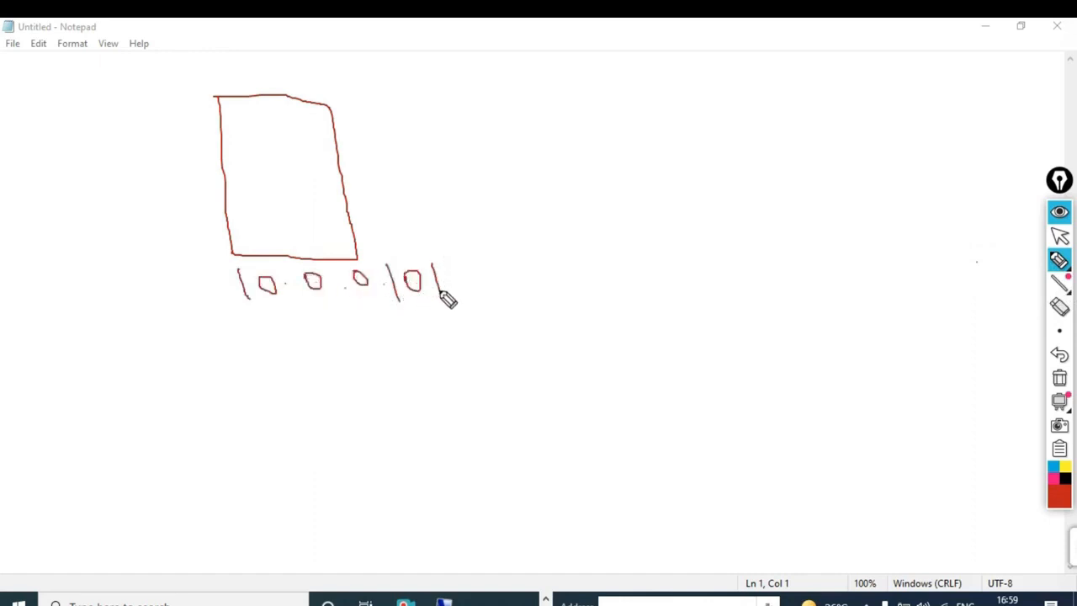
mouse_move(222, 66)
mouse_down()
mouse_move(246, 87)
mouse_move(260, 70)
mouse_move(266, 95)
mouse_move(290, 67)
mouse_move(291, 92)
mouse_up()
mouse_move(306, 64)
mouse_down()
mouse_move(309, 88)
mouse_move(328, 79)
mouse_move(337, 91)
mouse_move(375, 81)
mouse_move(356, 77)
mouse_move(384, 72)
mouse_move(409, 87)
mouse_move(407, 76)
mouse_up()
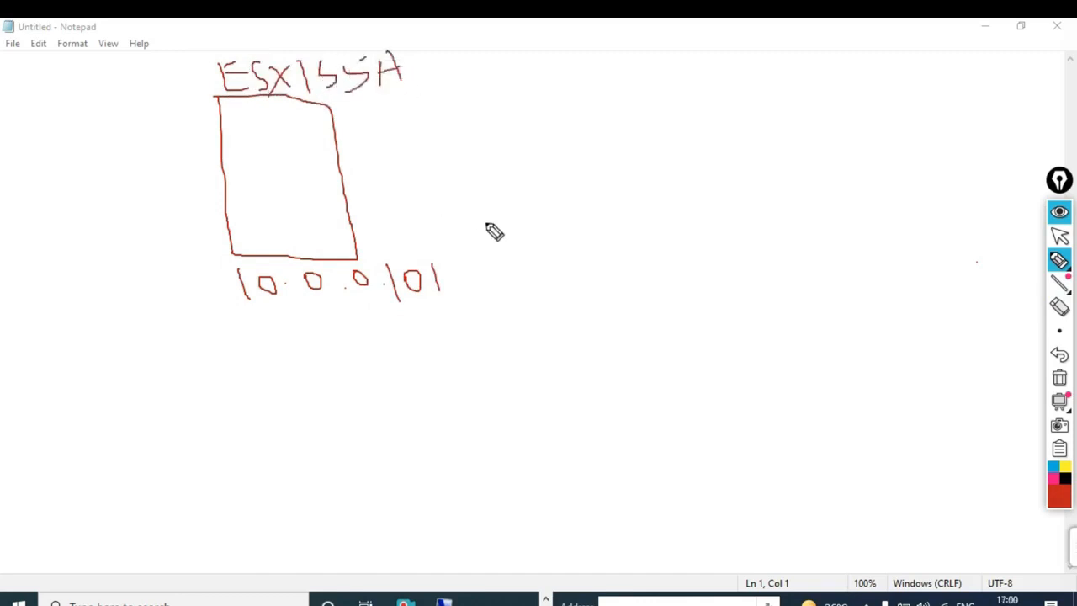
- Sketch a gateway device outline near the bottom of the page
drag(555, 457, 582, 523)
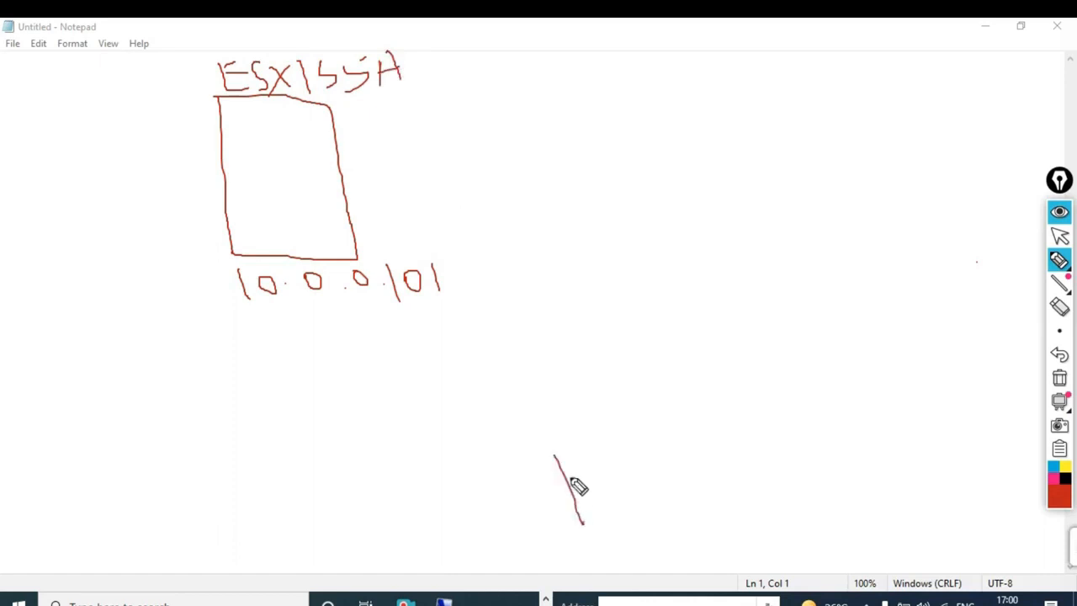
mouse_move(554, 433)
mouse_down()
mouse_move(627, 427)
mouse_move(664, 494)
mouse_up()
mouse_move(583, 511)
mouse_down()
mouse_move(665, 491)
mouse_move(642, 540)
mouse_move(577, 545)
mouse_move(642, 545)
mouse_up()
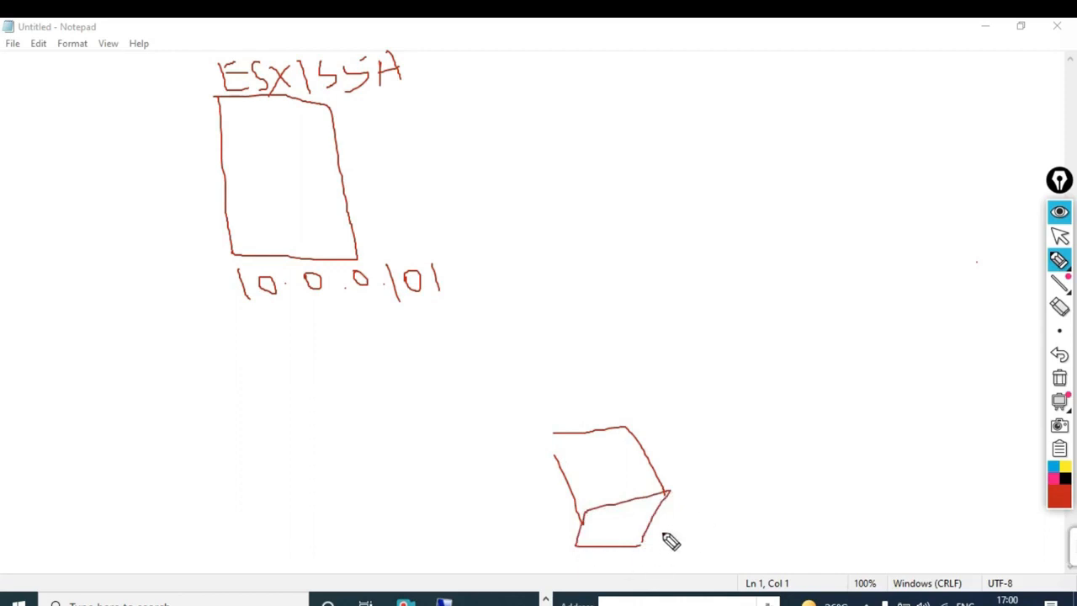
- Write the address 10.0.0.5 beside the gateway sketch
mouse_move(670, 512)
mouse_down()
mouse_move(683, 532)
mouse_move(688, 513)
mouse_move(726, 526)
mouse_move(715, 514)
mouse_move(833, 522)
mouse_move(867, 477)
mouse_up()
click(707, 518)
click(795, 517)
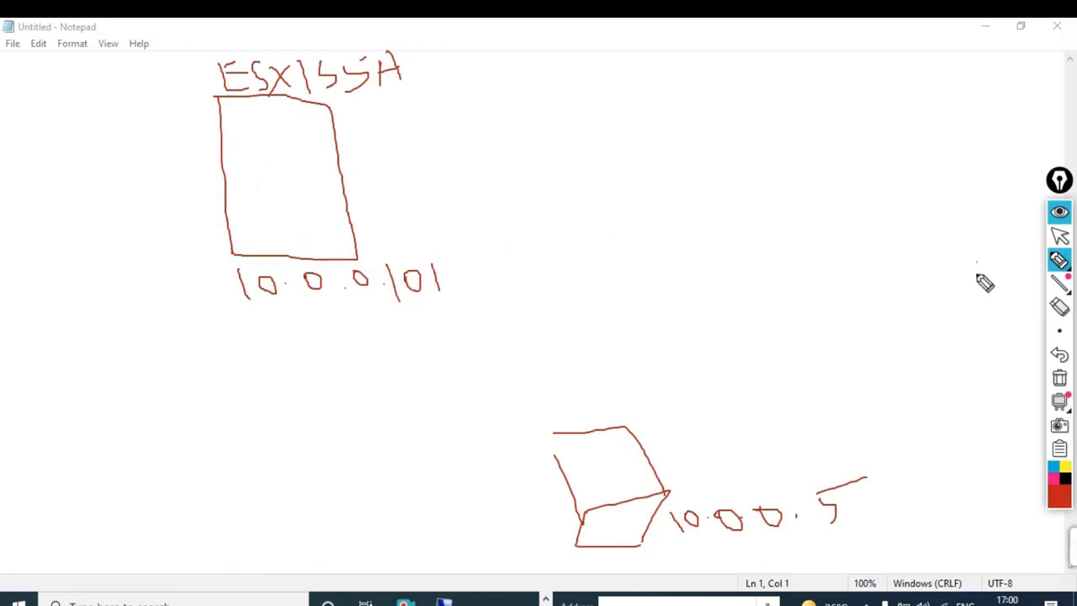
mouse_move(1057, 268)
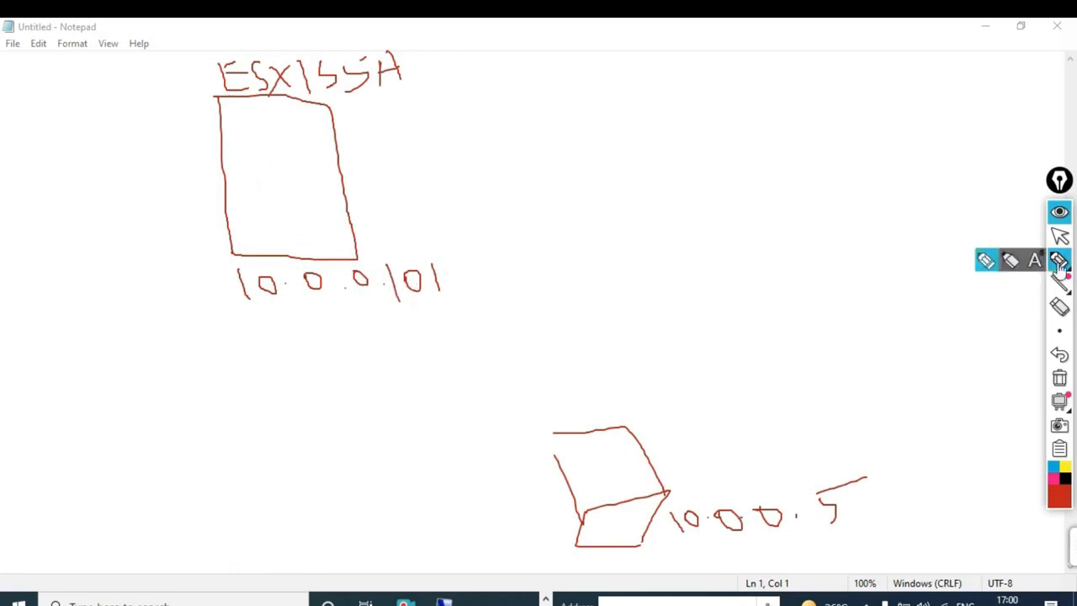
click(986, 260)
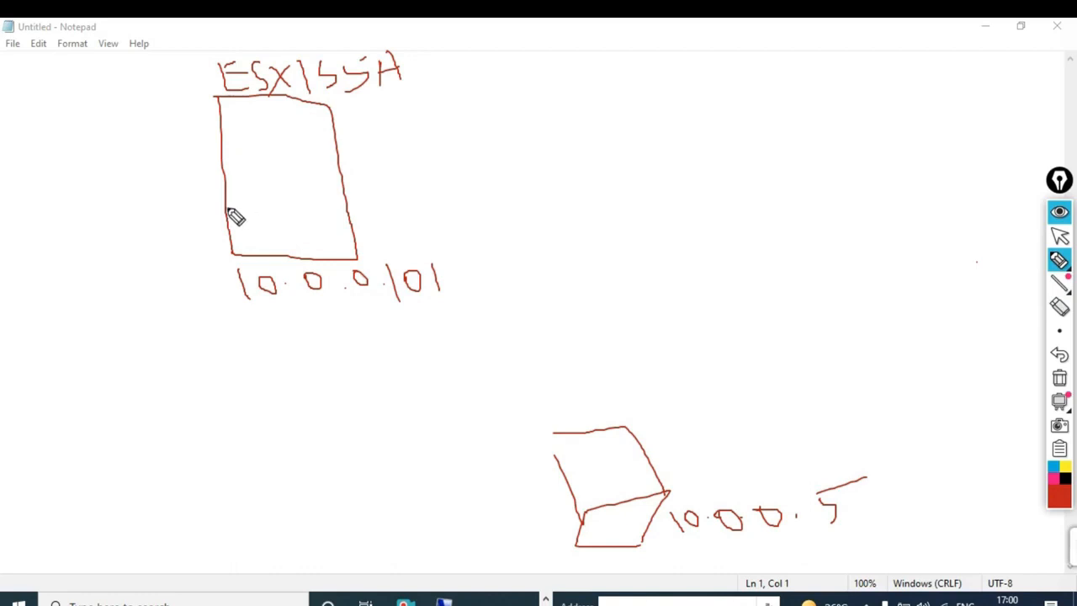
- Add a dividing line and small square inside the first host box, then sketch a second box labelled 10.0.0.102
drag(227, 209, 339, 210)
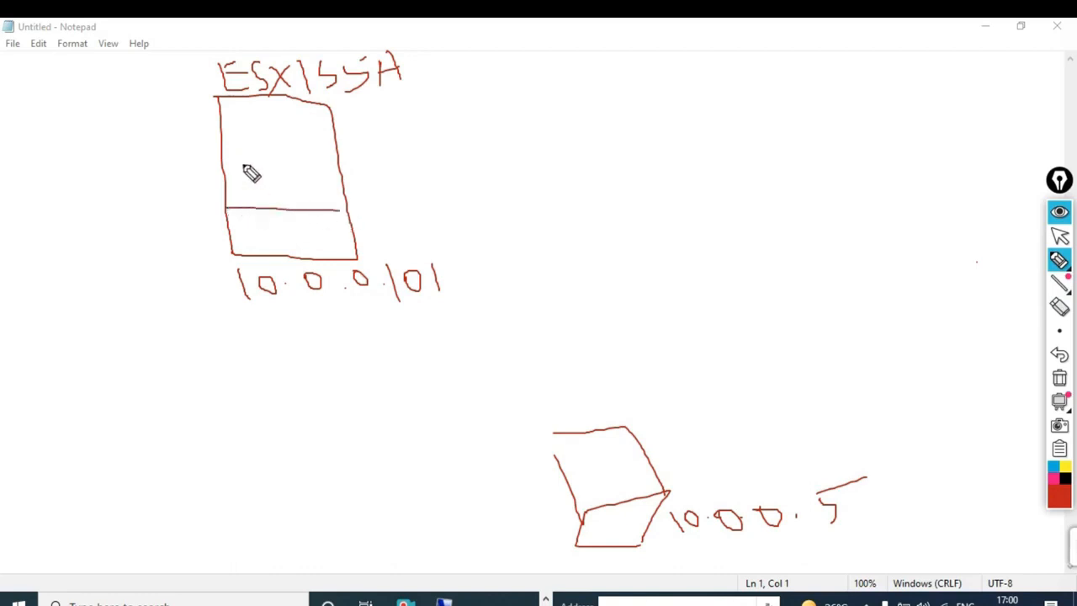
mouse_move(243, 162)
mouse_down()
mouse_move(245, 179)
mouse_move(276, 163)
mouse_move(254, 192)
mouse_up()
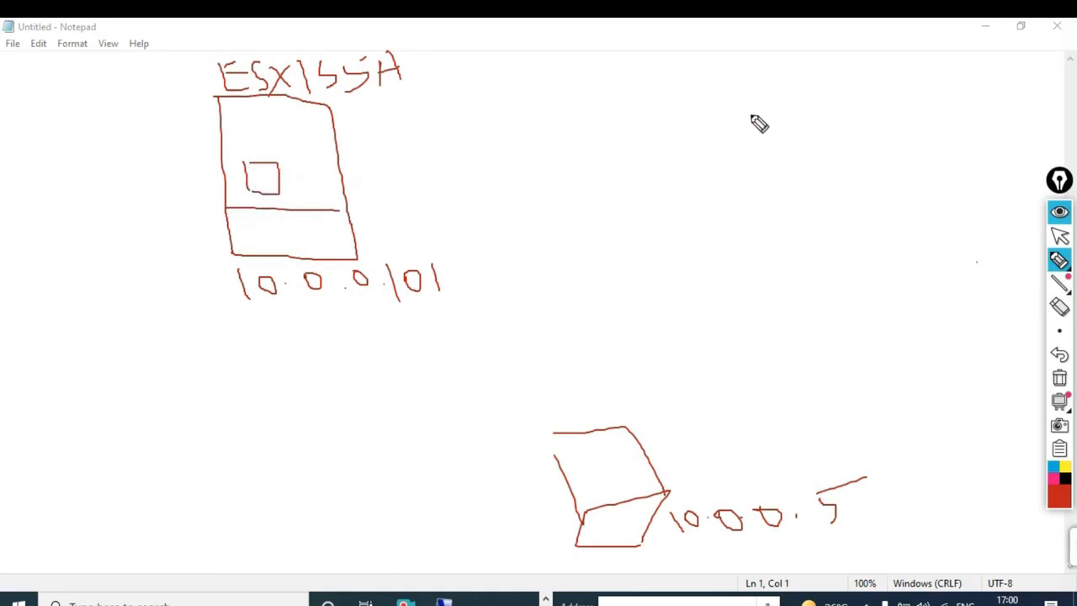
drag(719, 101, 736, 227)
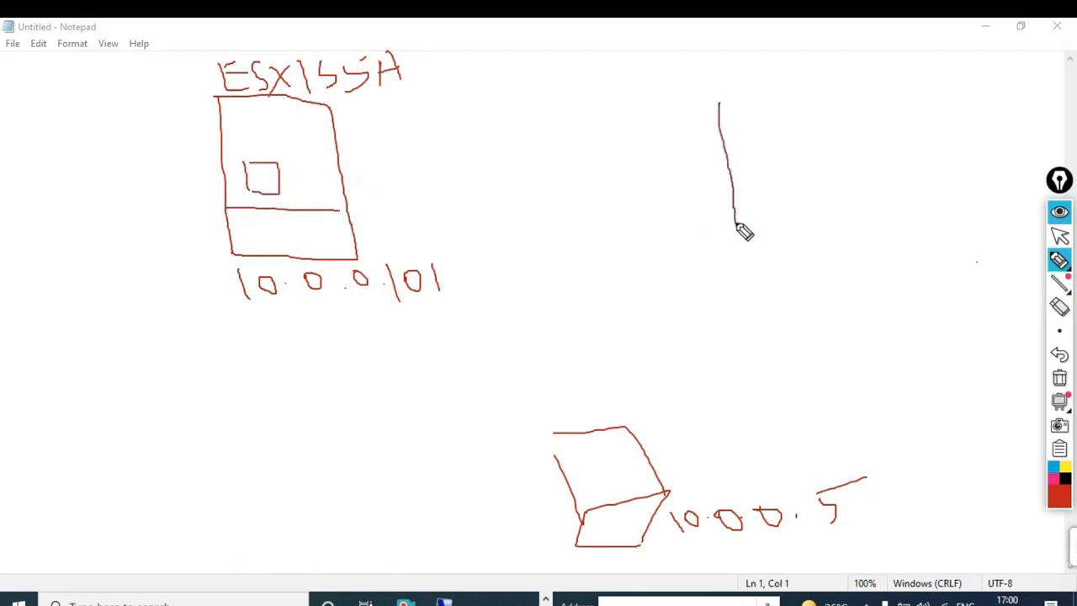
mouse_move(718, 98)
mouse_down()
mouse_move(826, 113)
mouse_move(844, 244)
mouse_move(753, 249)
mouse_move(735, 221)
mouse_up()
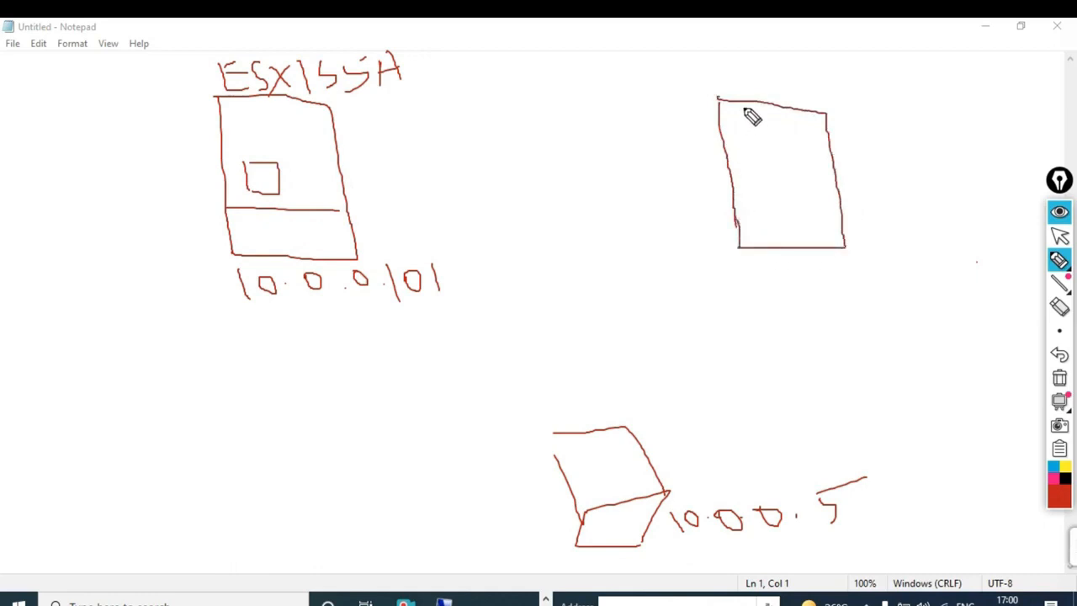
mouse_move(757, 267)
mouse_down()
mouse_move(765, 288)
mouse_move(865, 267)
mouse_move(989, 265)
mouse_up()
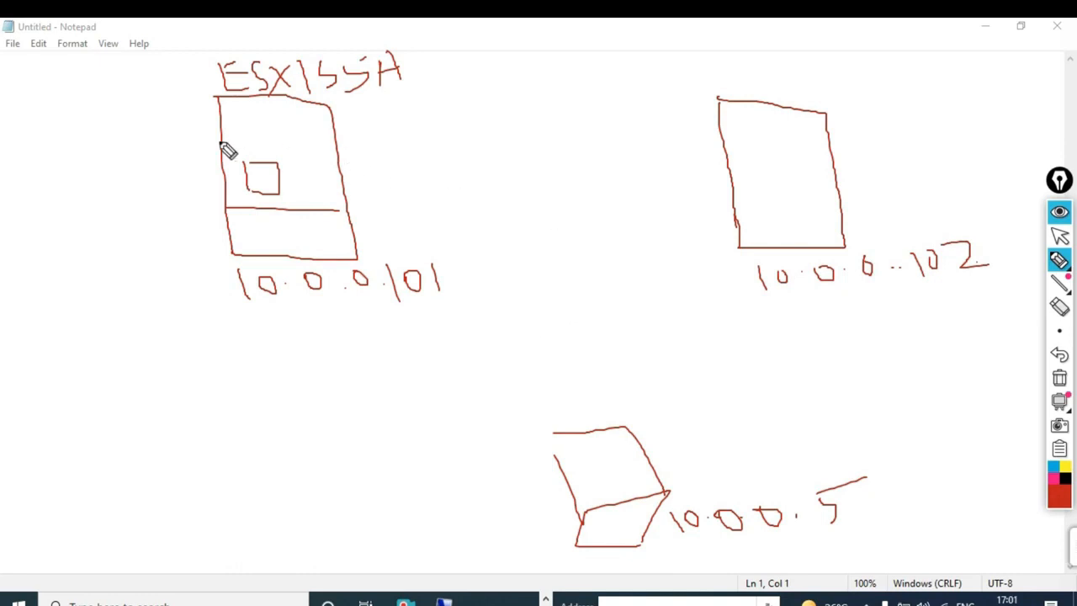
- Tick the first host, draw a line from it to the gateway, and retrace the second box's top
drag(107, 162, 204, 74)
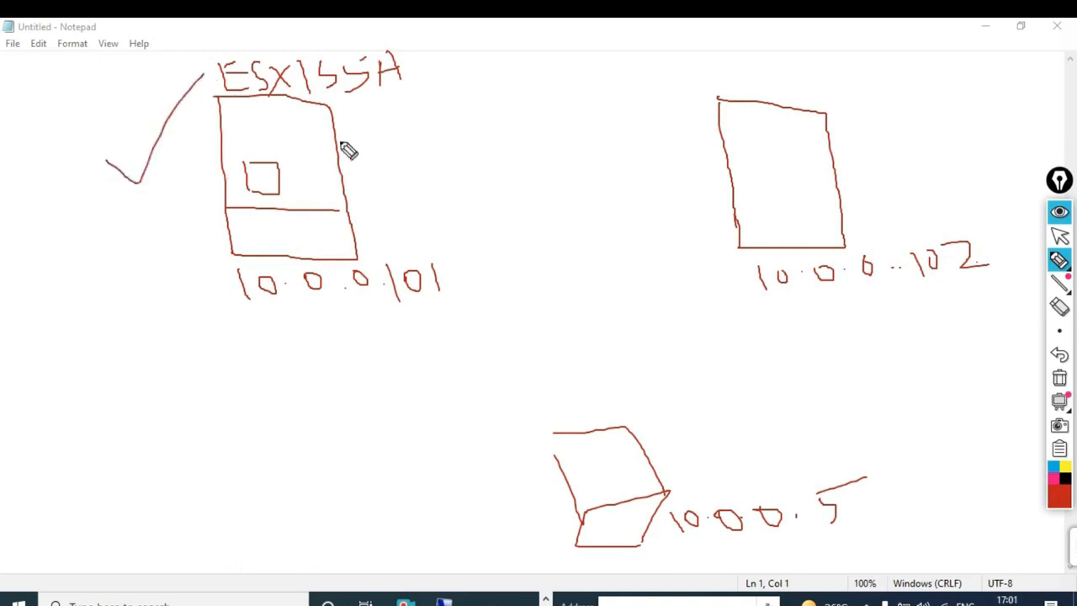
drag(334, 263, 594, 446)
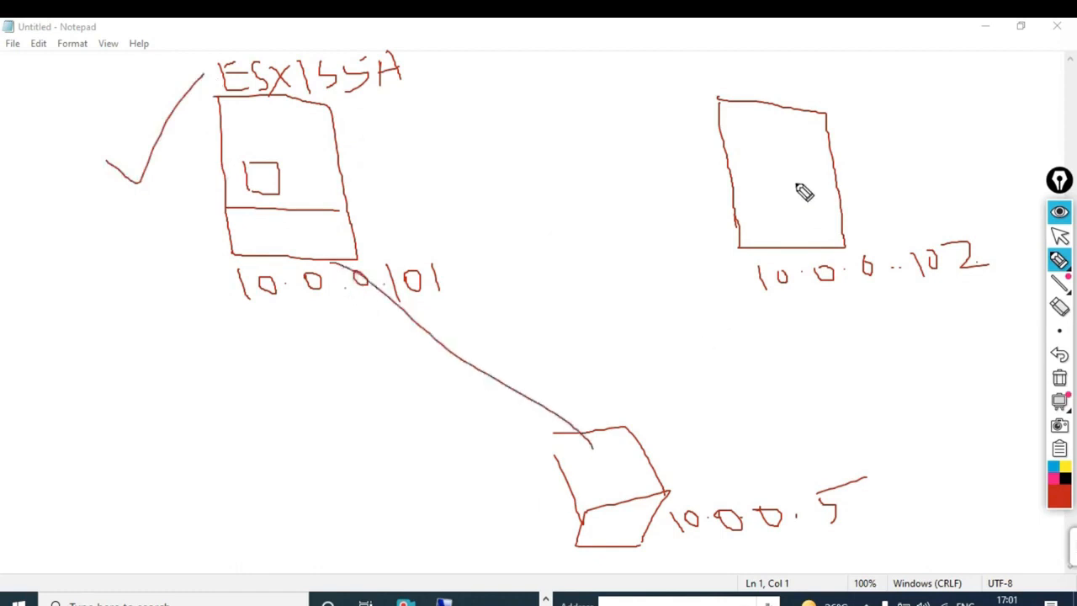
mouse_move(718, 99)
mouse_down()
mouse_move(817, 99)
mouse_move(827, 143)
mouse_up()
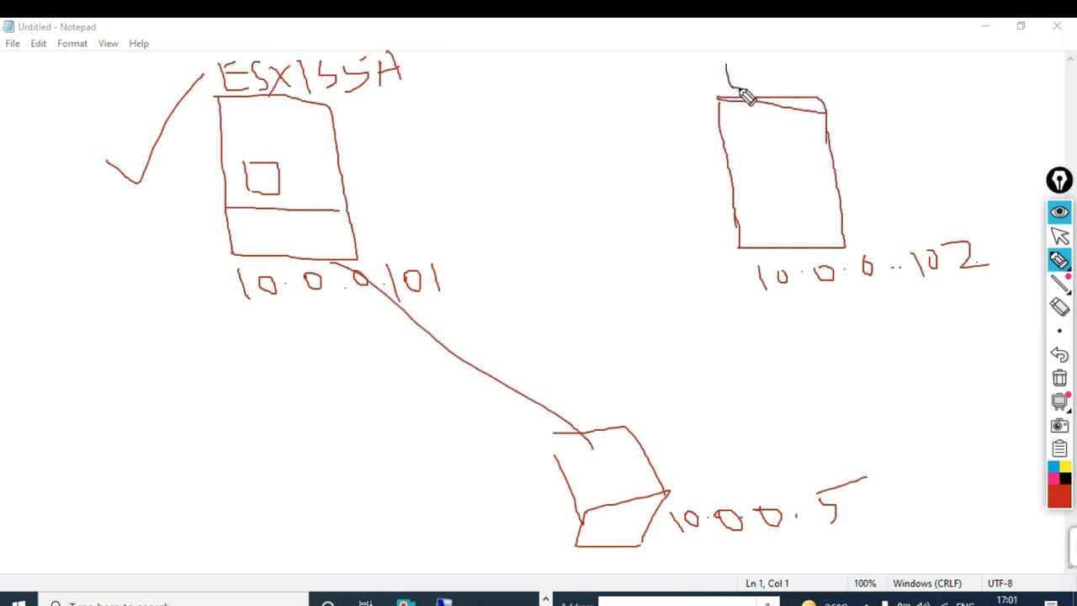
- Write and underline ESXi55B above the second box, then loop around both hosts
mouse_move(725, 76)
mouse_down()
mouse_move(741, 56)
mouse_move(741, 86)
mouse_up()
drag(725, 73, 738, 73)
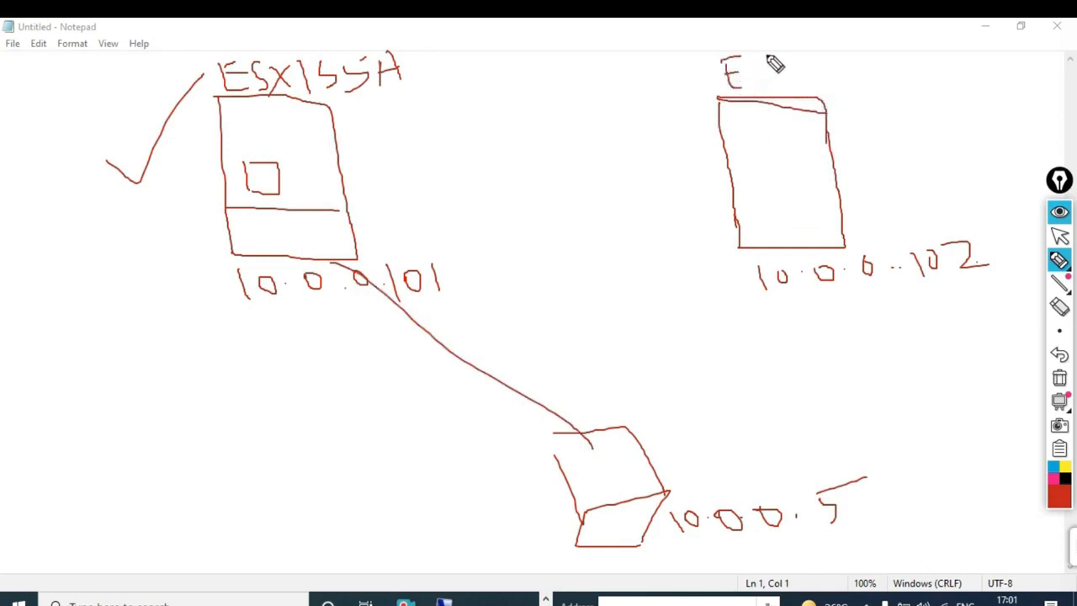
mouse_move(769, 55)
mouse_down()
mouse_move(752, 84)
mouse_move(851, 72)
mouse_move(839, 84)
mouse_move(863, 56)
mouse_move(875, 82)
mouse_move(921, 72)
mouse_move(915, 87)
mouse_up()
drag(810, 99, 936, 99)
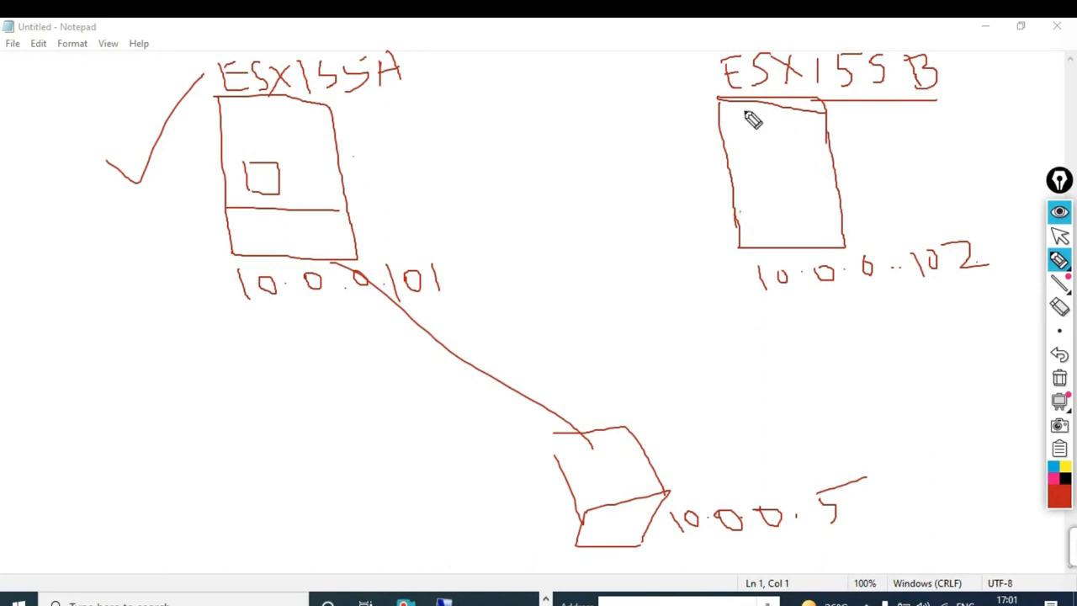
mouse_move(972, 62)
mouse_down()
mouse_move(948, 50)
mouse_move(579, 22)
mouse_move(221, 40)
mouse_move(139, 180)
mouse_move(206, 316)
mouse_move(861, 334)
mouse_move(1023, 284)
mouse_move(957, 56)
mouse_move(892, 51)
mouse_up()
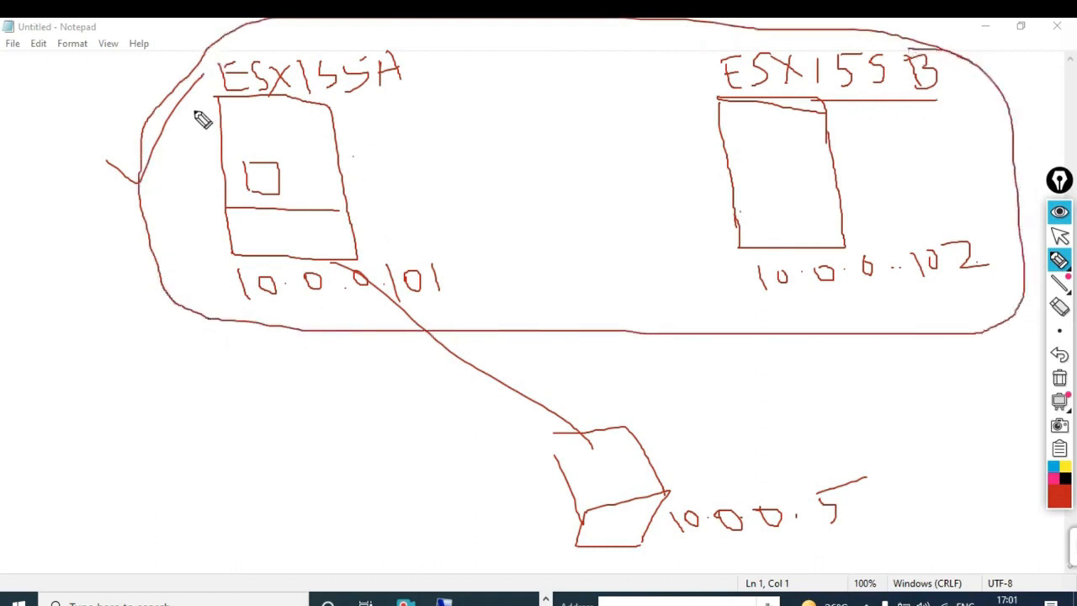
drag(170, 104, 121, 93)
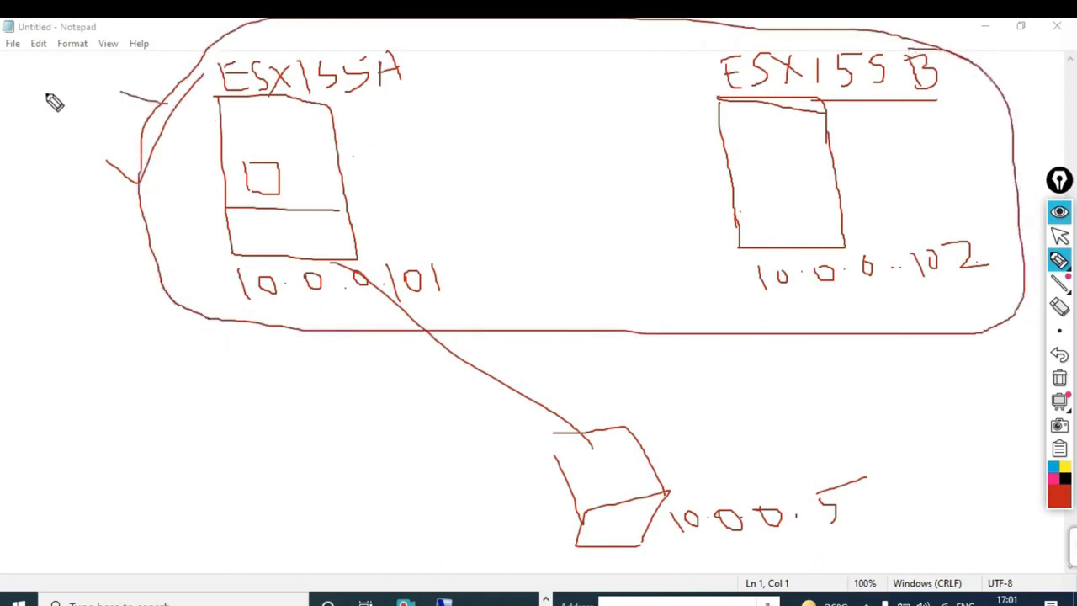
- Link ESXi55B to the gateway, underline 10.0.0.102, then clear all annotations with the Epic Pen trash button
mouse_move(40, 85)
mouse_down()
mouse_move(60, 74)
mouse_move(70, 89)
mouse_move(56, 87)
mouse_up()
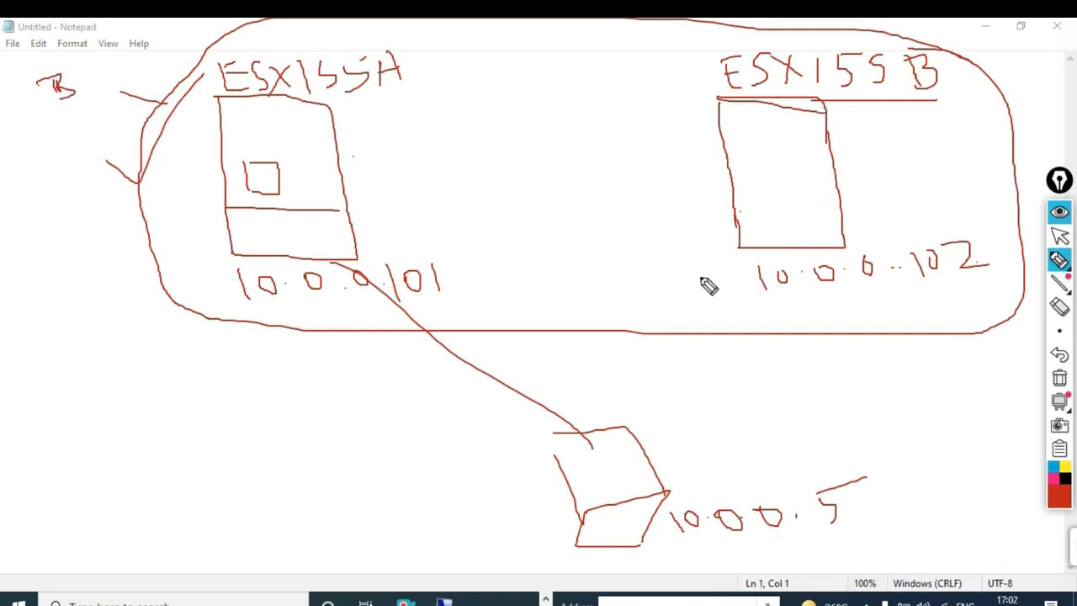
mouse_move(756, 235)
mouse_down()
mouse_move(704, 360)
mouse_move(673, 496)
mouse_up()
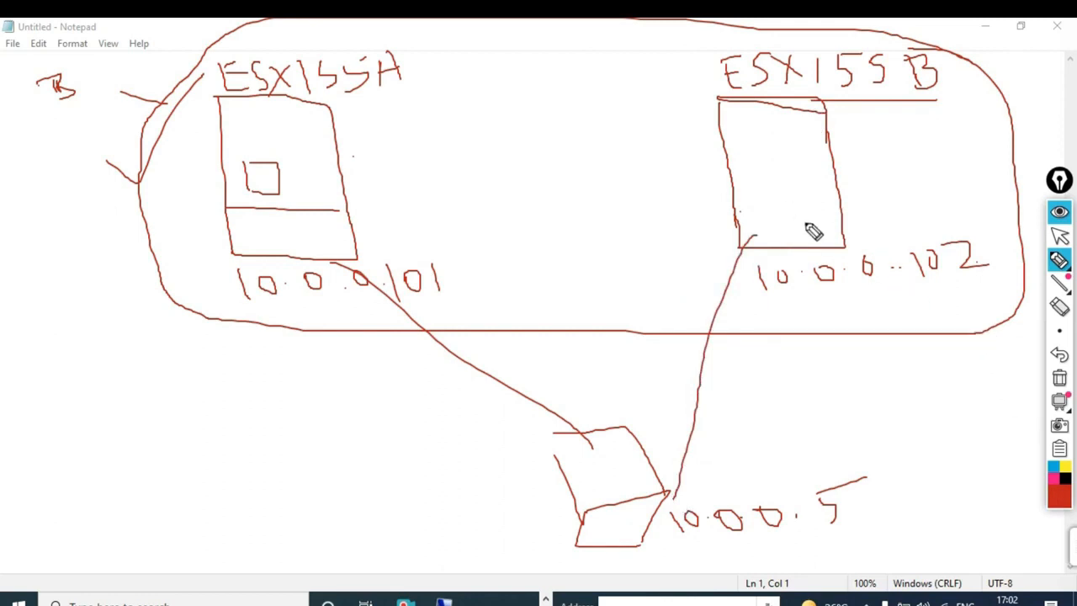
drag(767, 301, 991, 285)
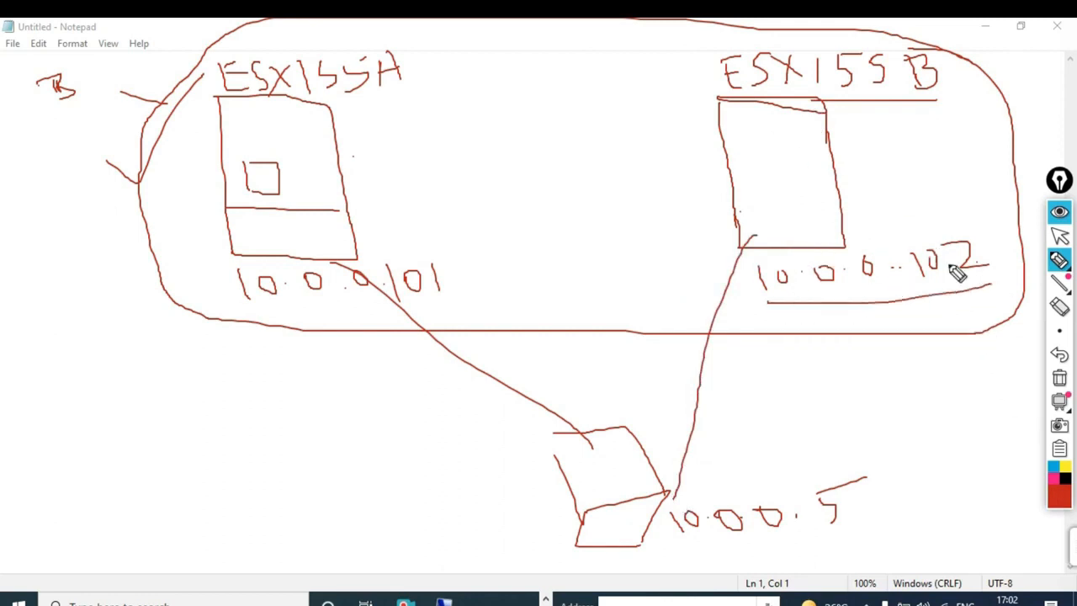
mouse_move(1058, 405)
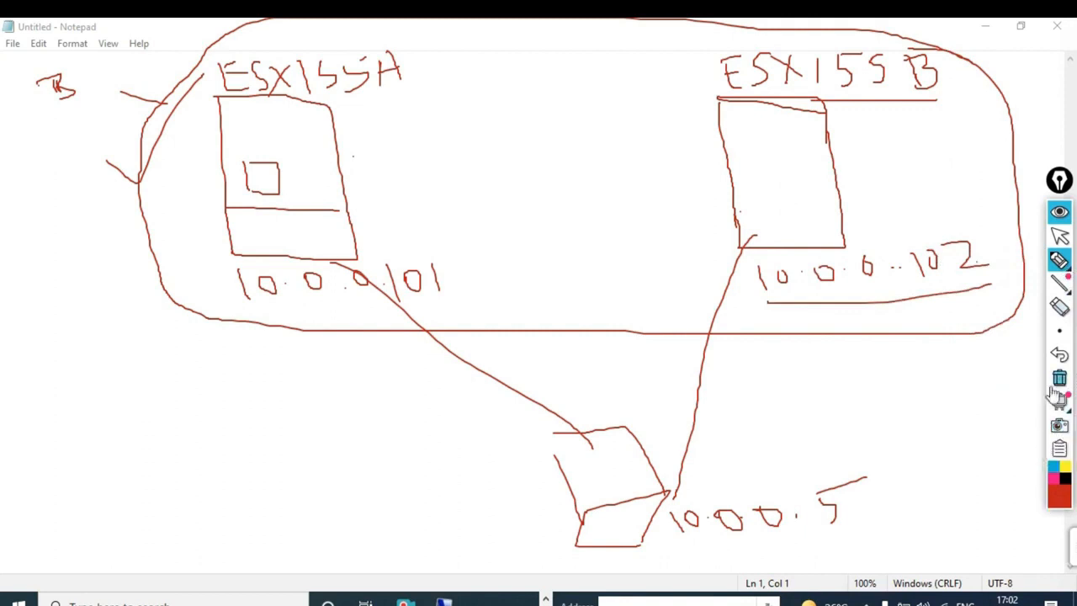
click(1058, 379)
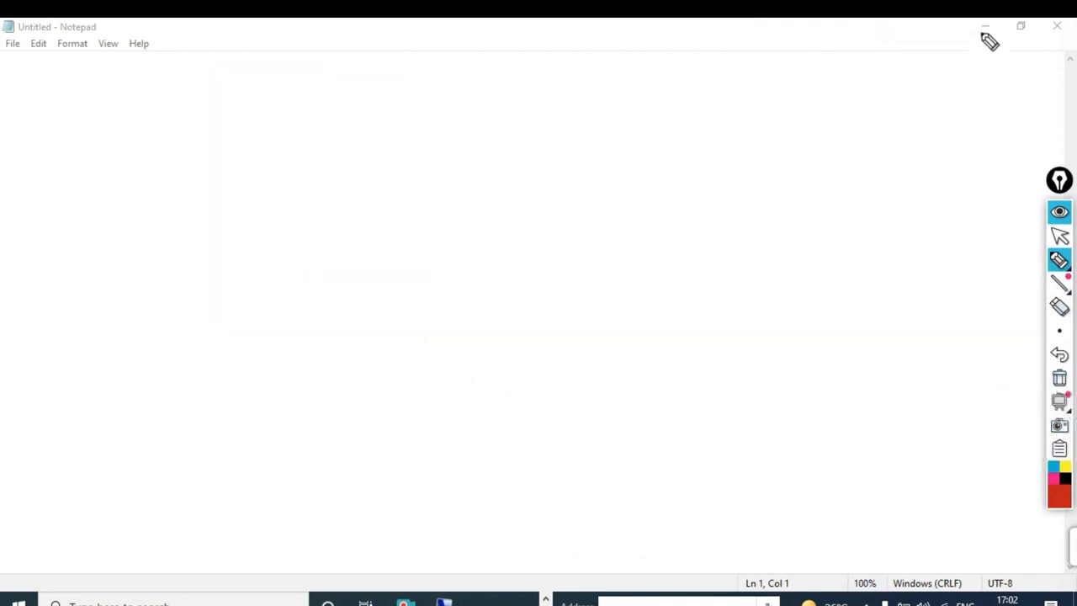
- Stop annotating, minimize Notepad, and launch Remote Desktop Connection via mstsc in the Run prompt
click(1058, 236)
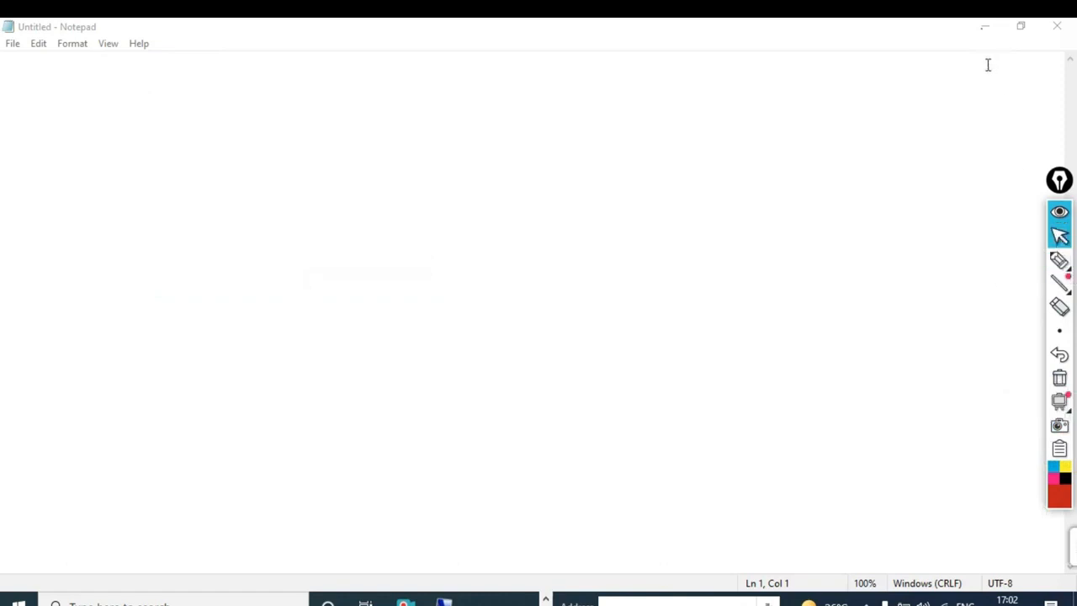
click(985, 27)
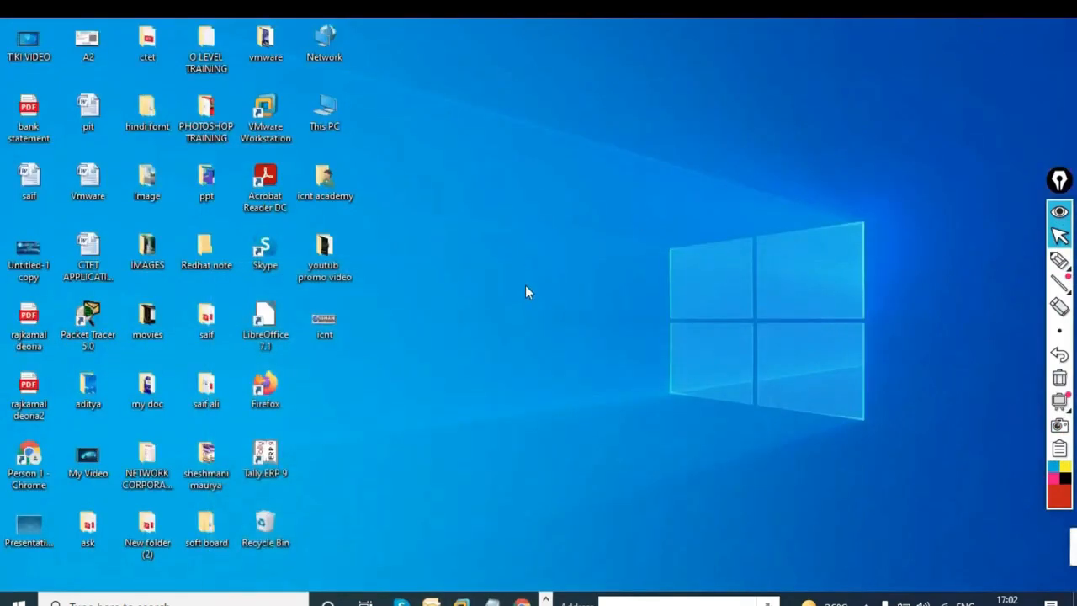
key(super+r)
key(Return)
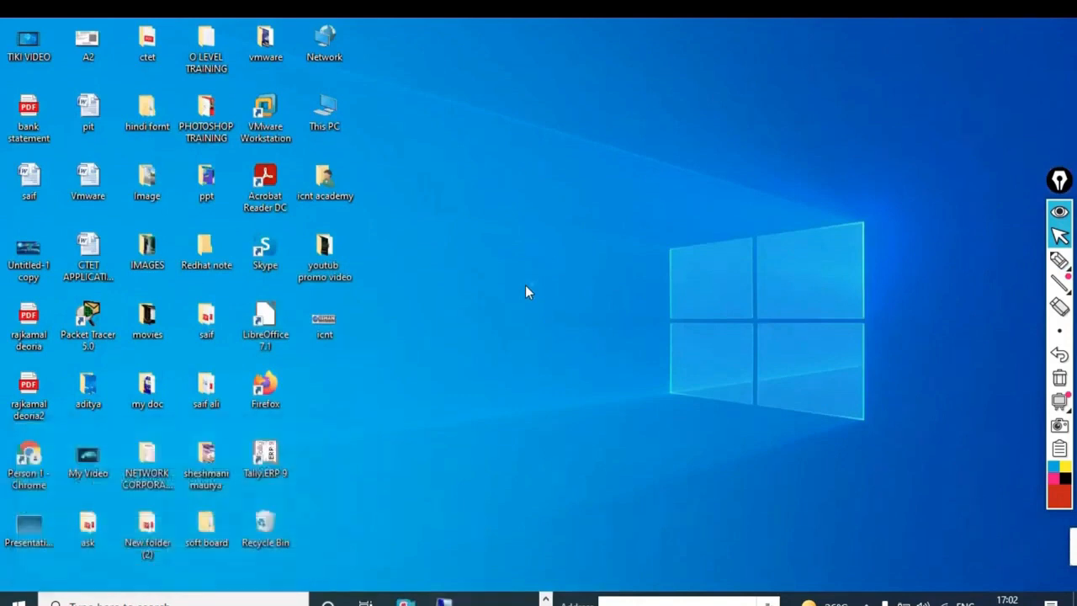
- Connect to 192.168.1.41, enter the account password, and accept the certificate warning
click(523, 214)
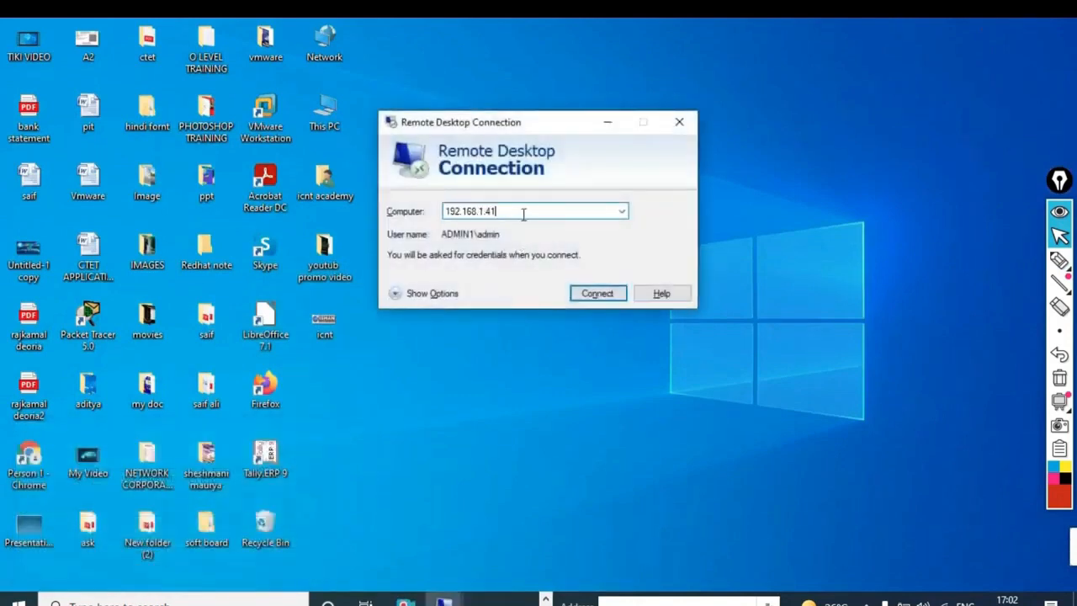
click(596, 294)
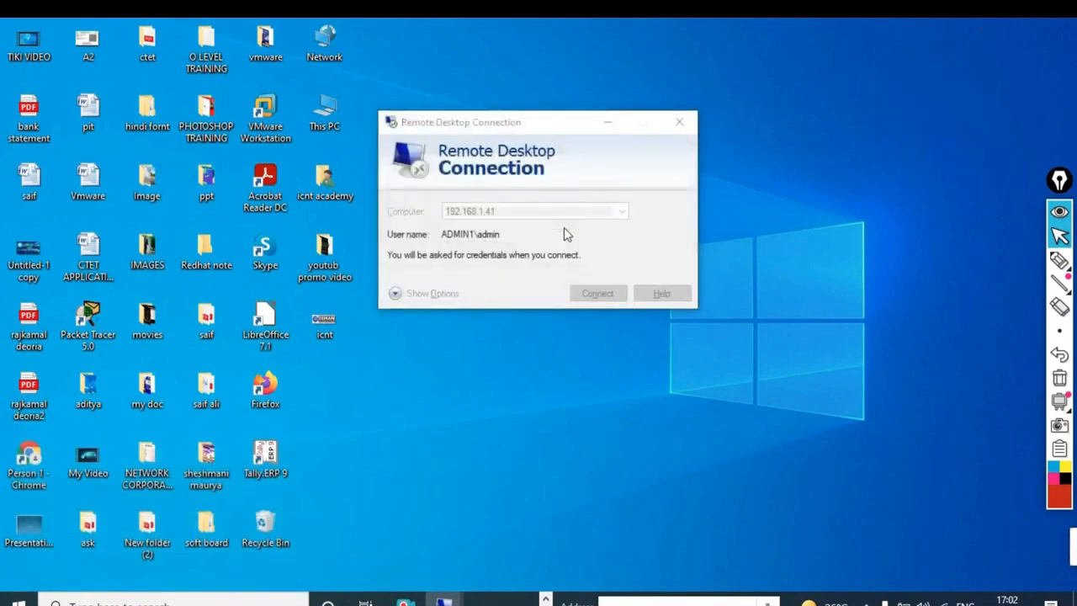
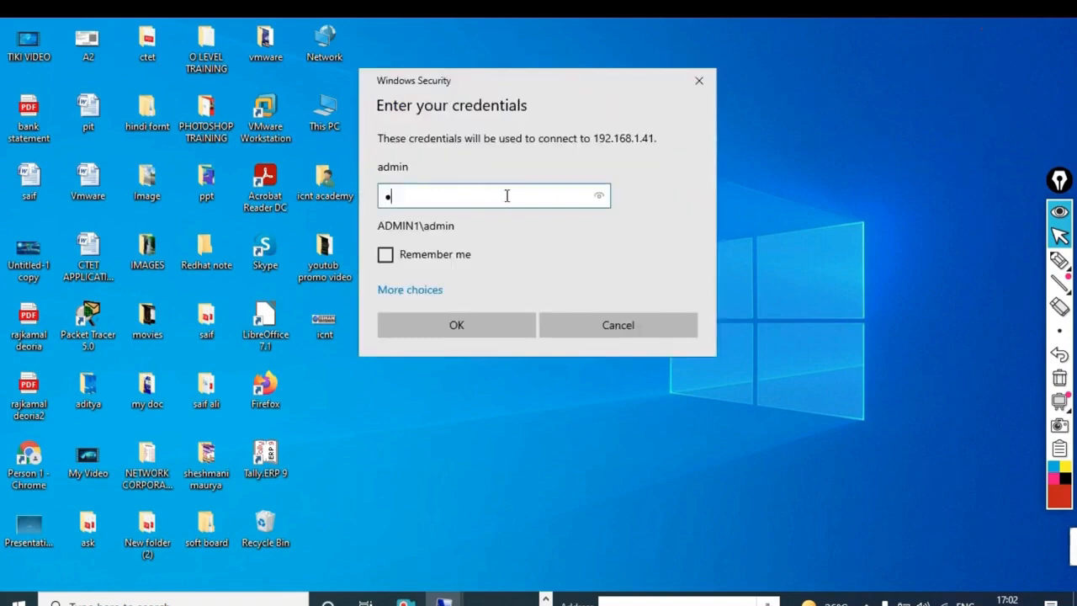
key(Return)
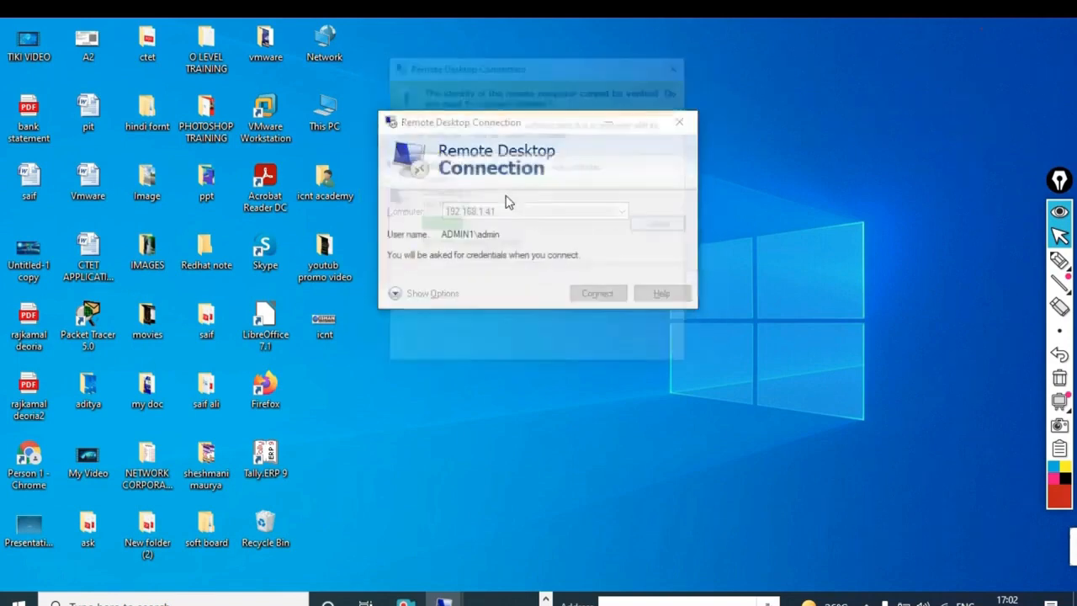
click(584, 347)
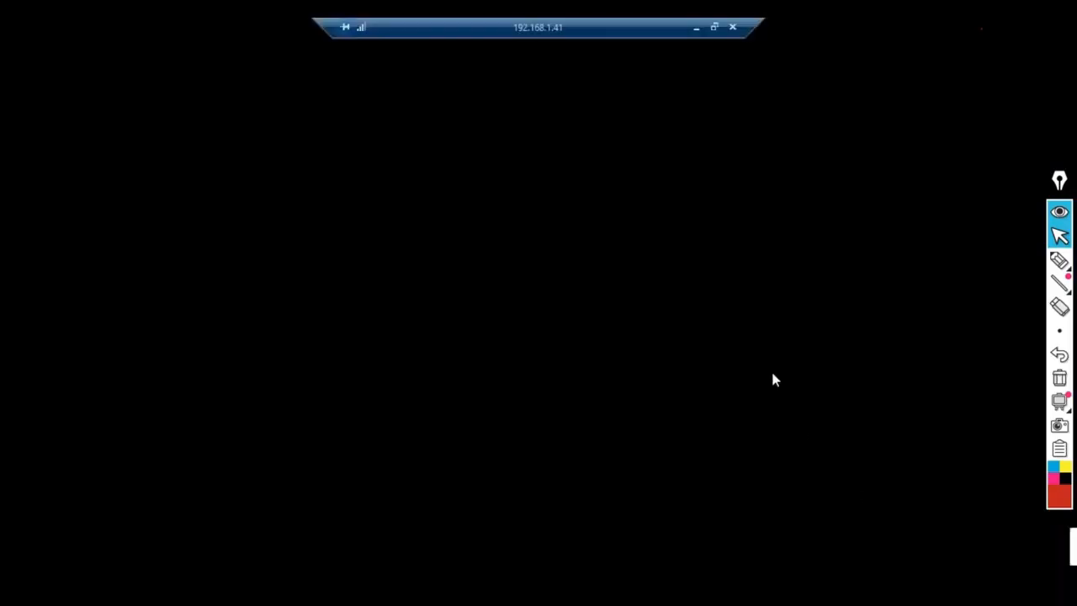
- Release input from the ESXi55A console, exit full-screen mode, and show the Workstation Home tab
click(598, 241)
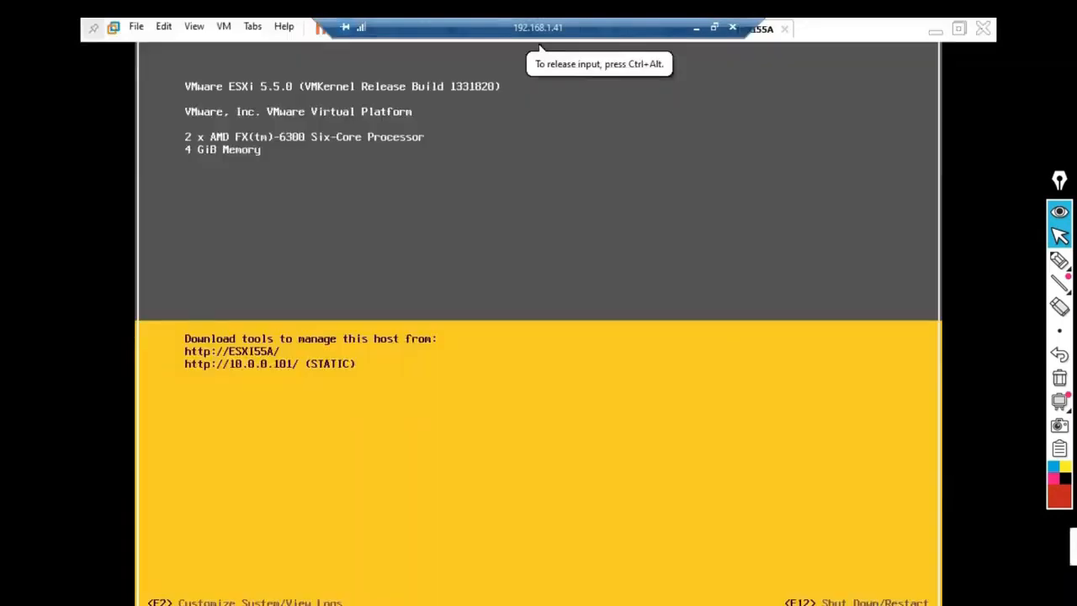
key(ctrl+alt)
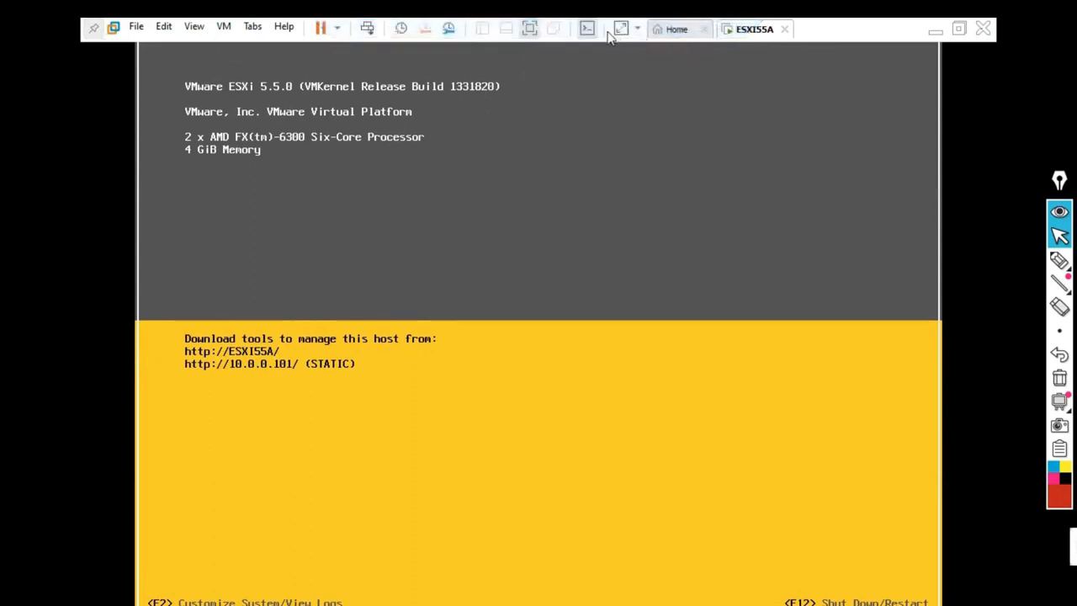
click(529, 28)
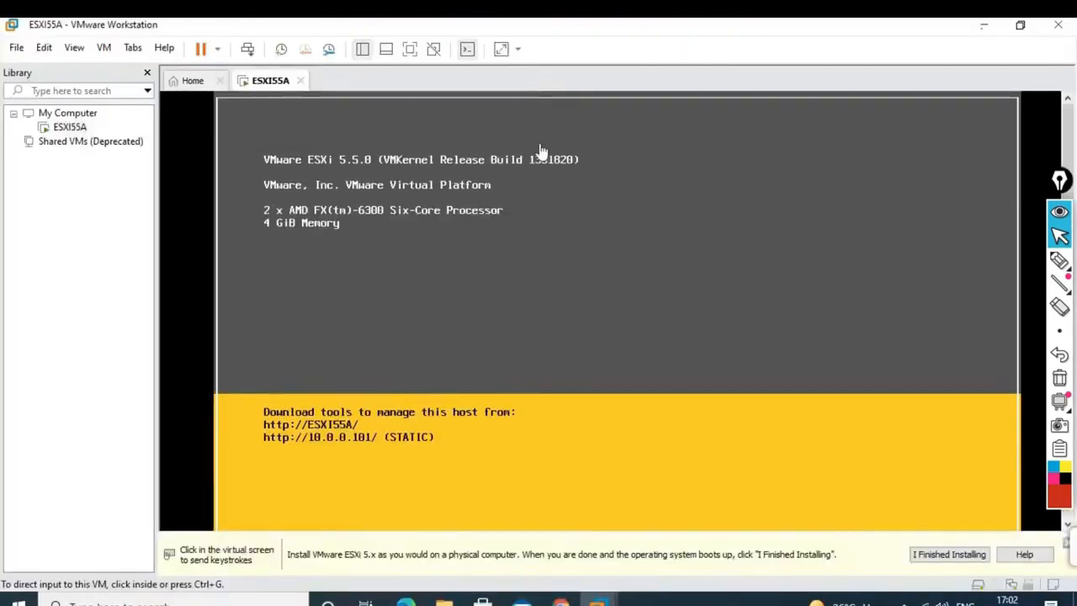
click(193, 81)
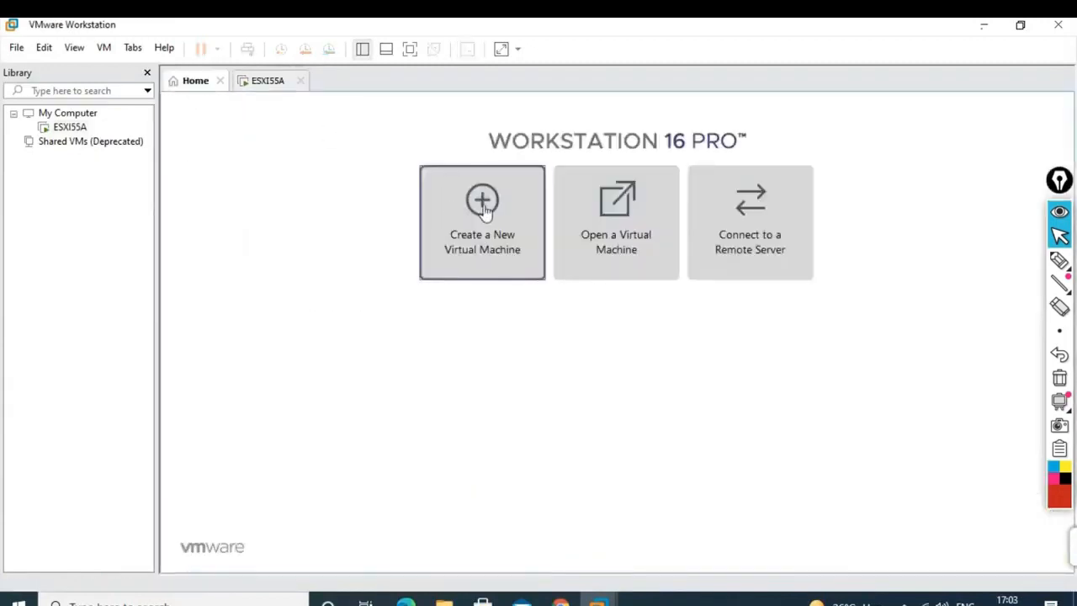
- Start a custom Workstation 16.x VM with VMware ESXi 5.x guest, named ESXI55B, keeping 2 processors
click(485, 209)
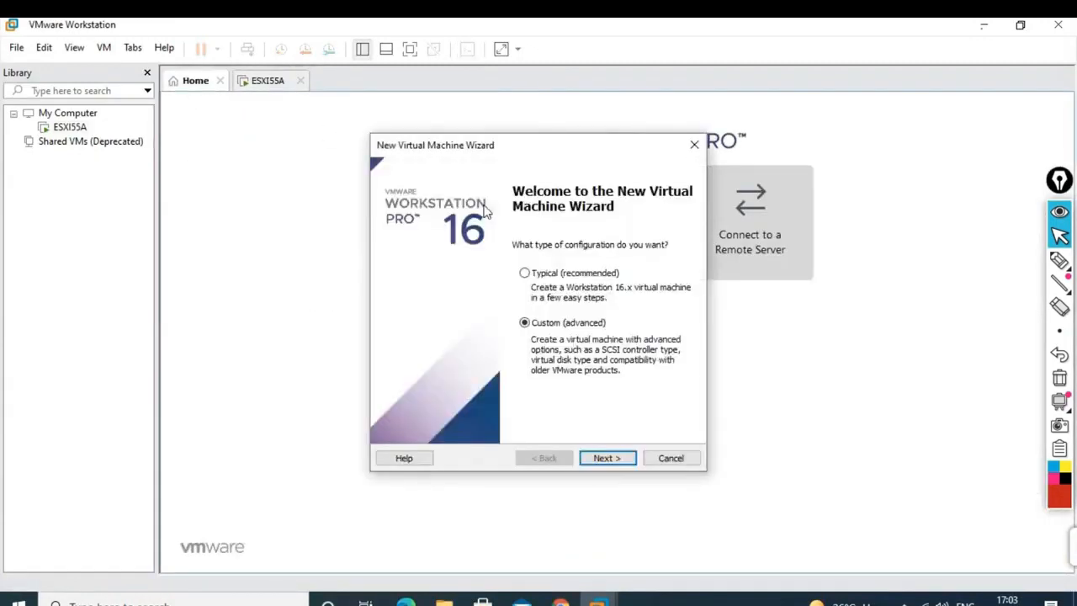
click(605, 459)
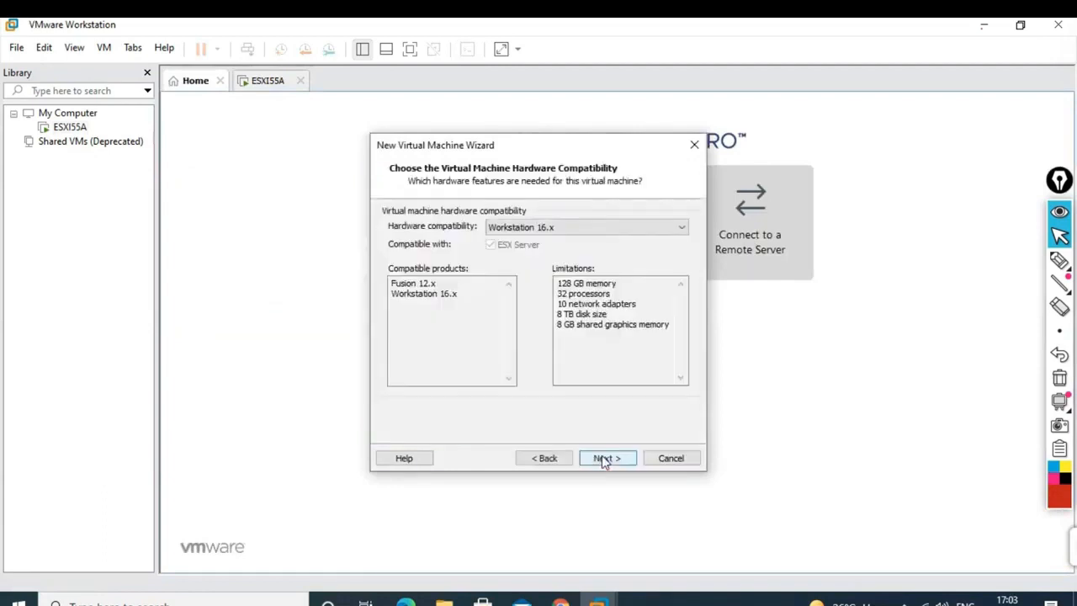
click(602, 458)
click(602, 459)
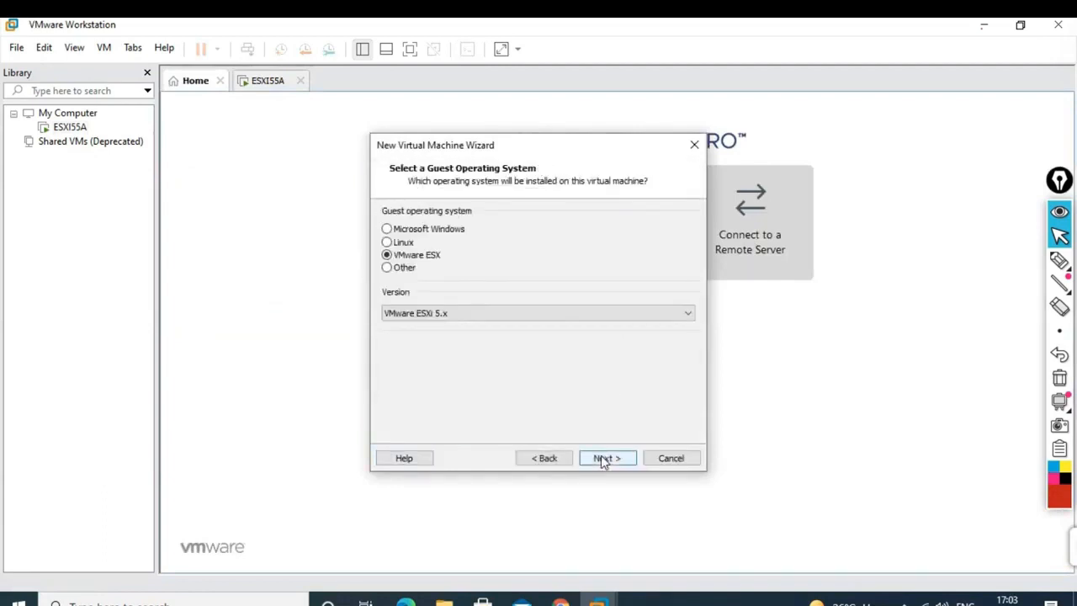
click(473, 315)
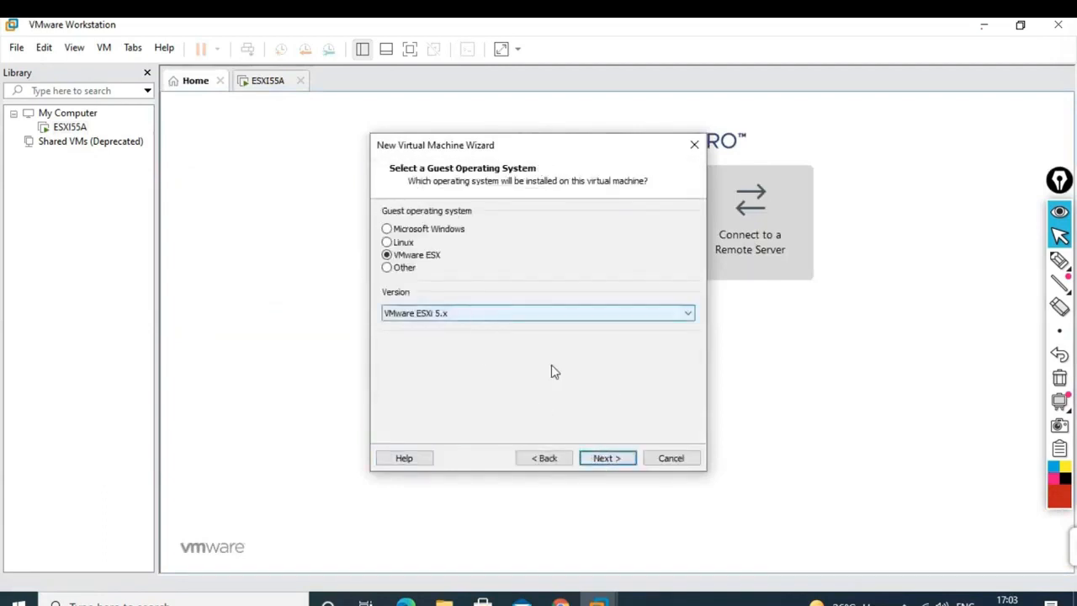
click(603, 459)
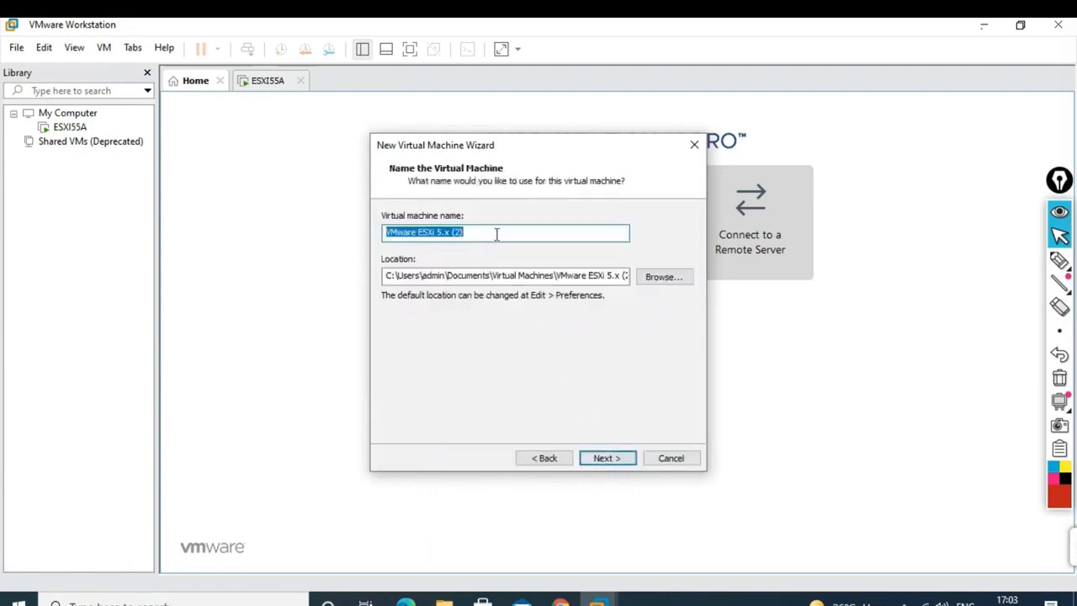
text(ESXI55B)
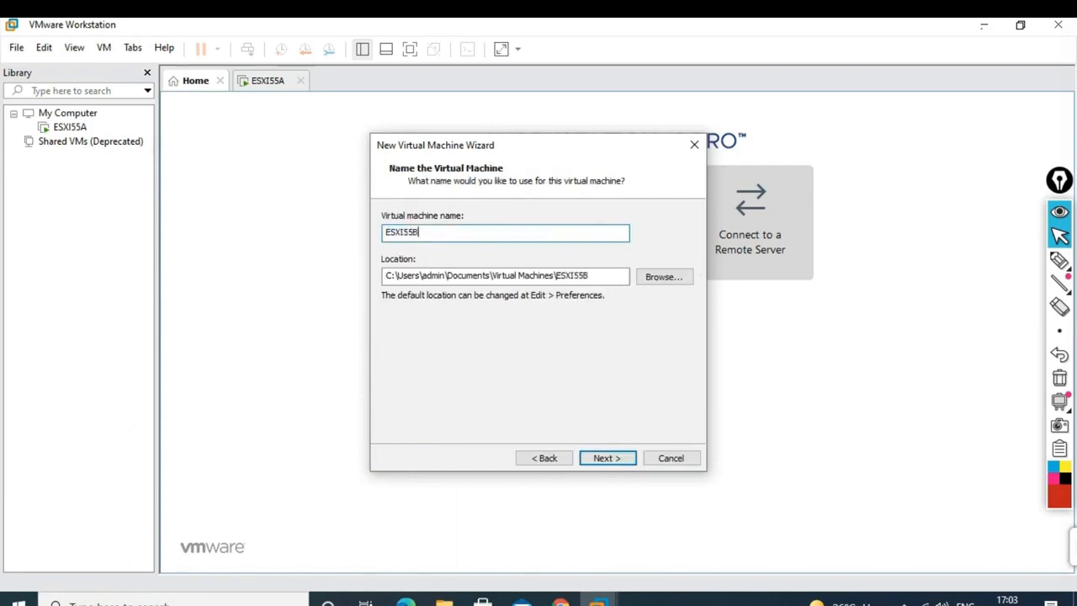
click(609, 458)
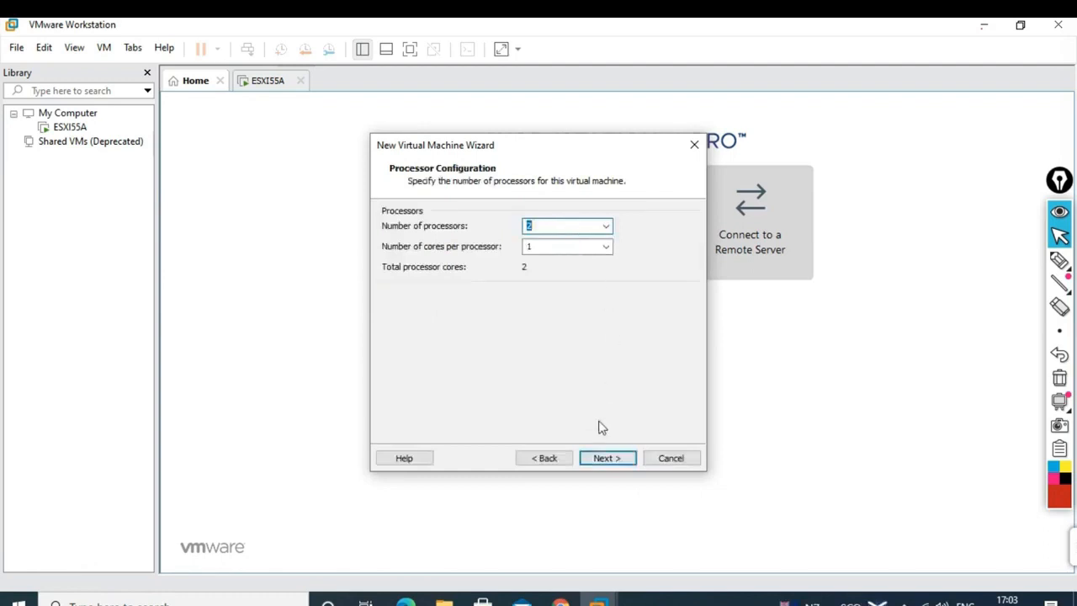
click(607, 458)
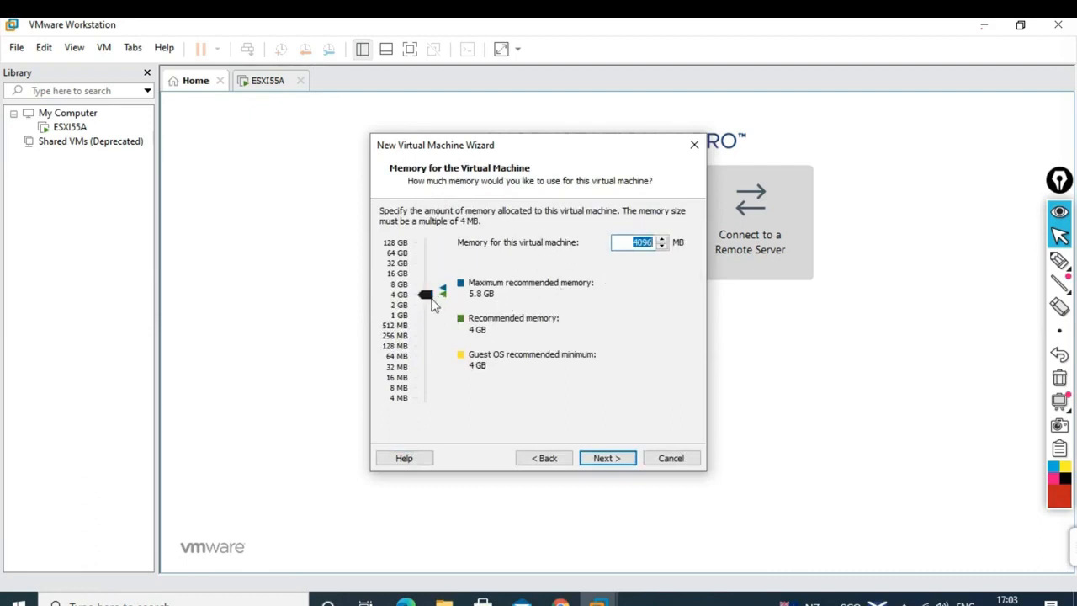
- Set memory to 8192 MB, bridged networking, LSI Logic controller, default disk type, and a new virtual disk
drag(425, 299, 426, 290)
drag(426, 289, 425, 288)
click(602, 462)
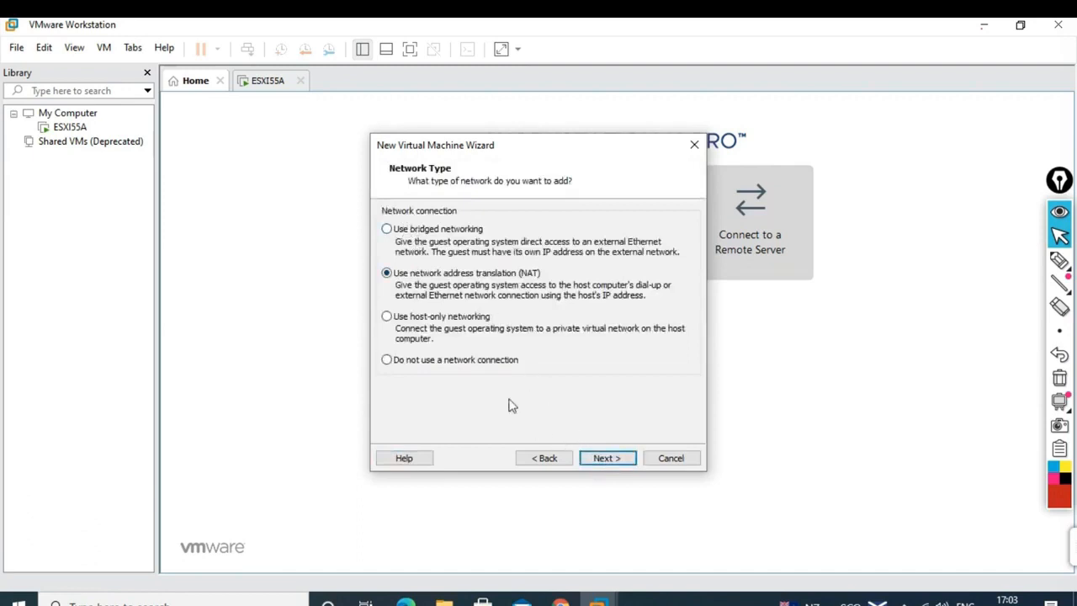
click(388, 230)
click(614, 461)
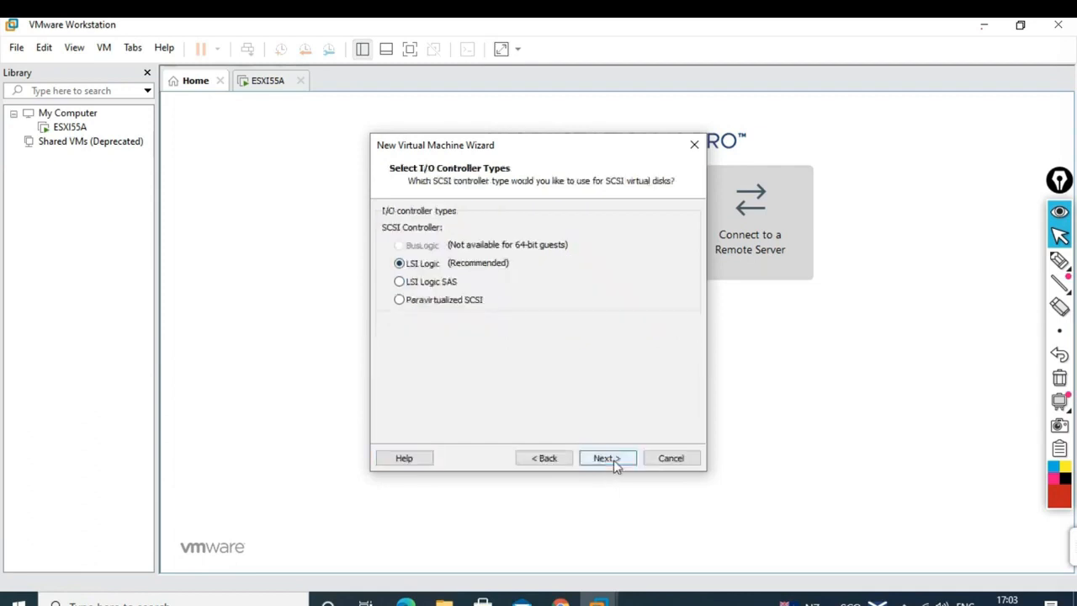
click(613, 459)
click(613, 460)
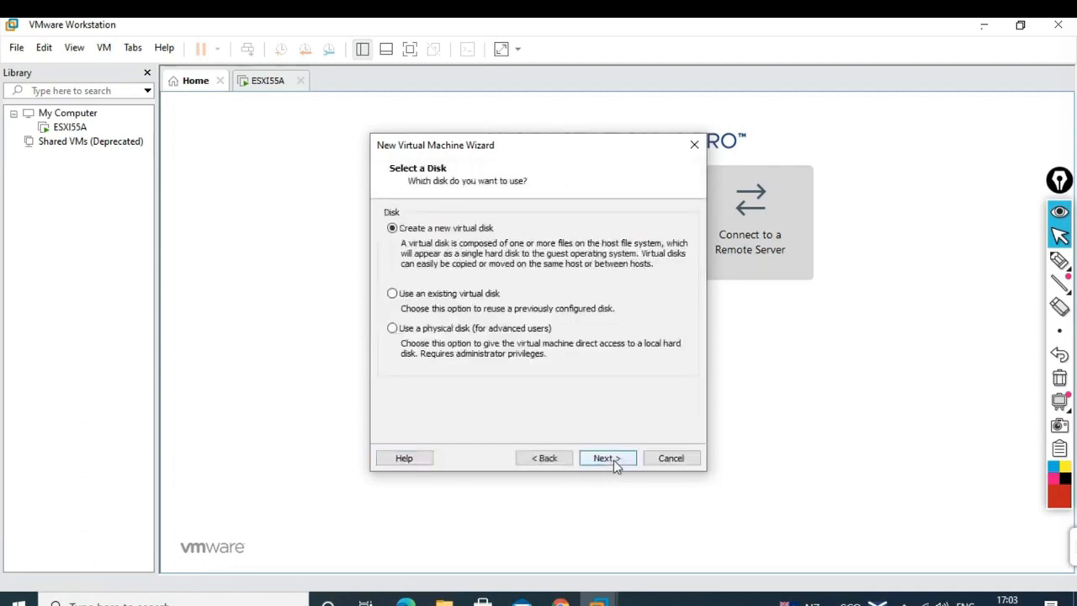
click(613, 460)
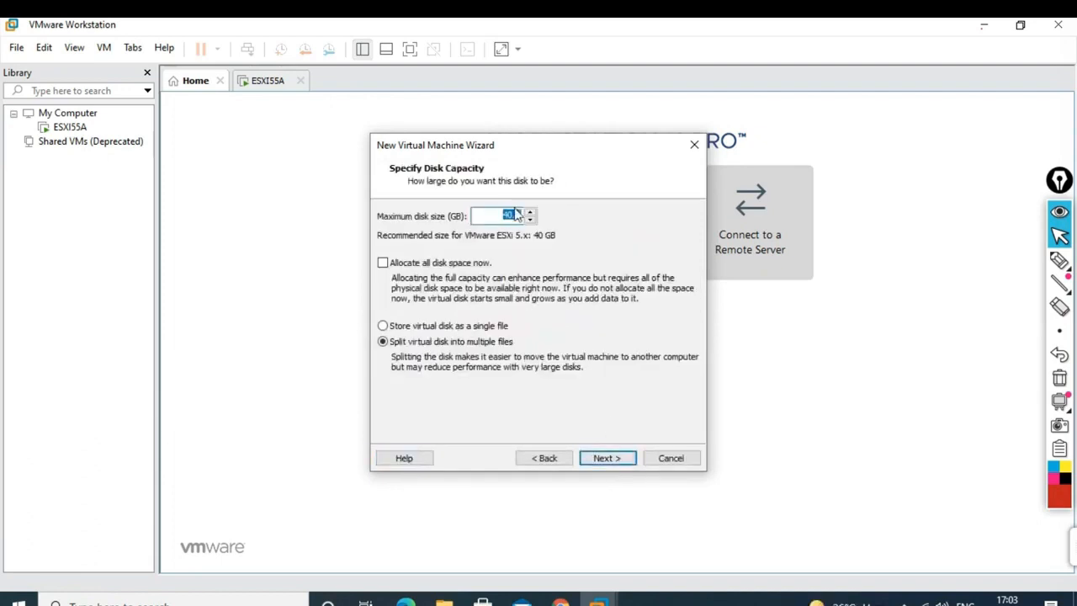
- Set the virtual disk to 160 GB stored as ESXI55B.vmdk
text(16)
click(600, 461)
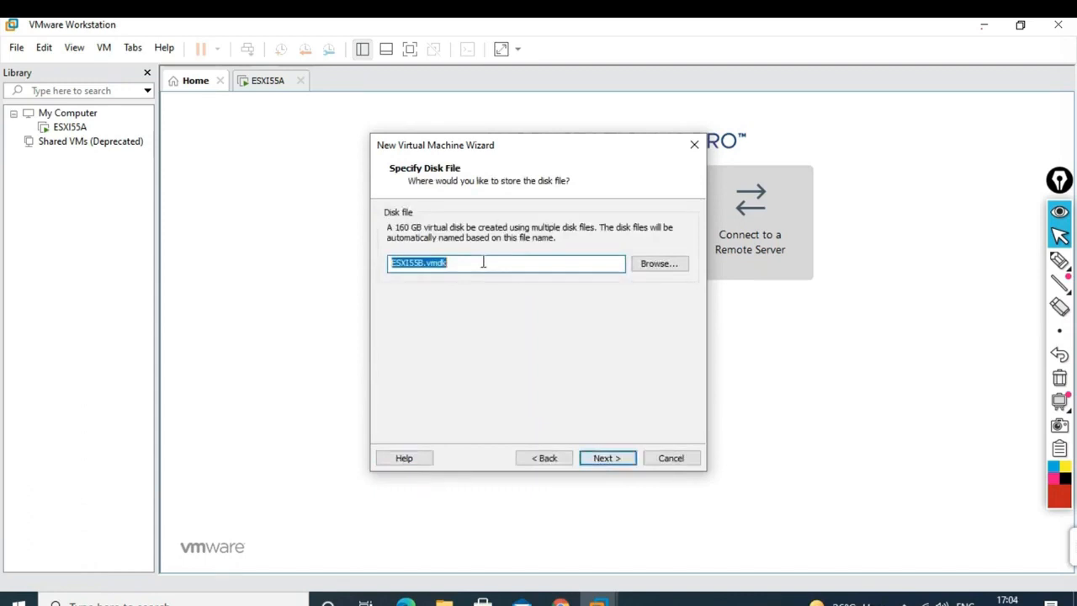
click(601, 458)
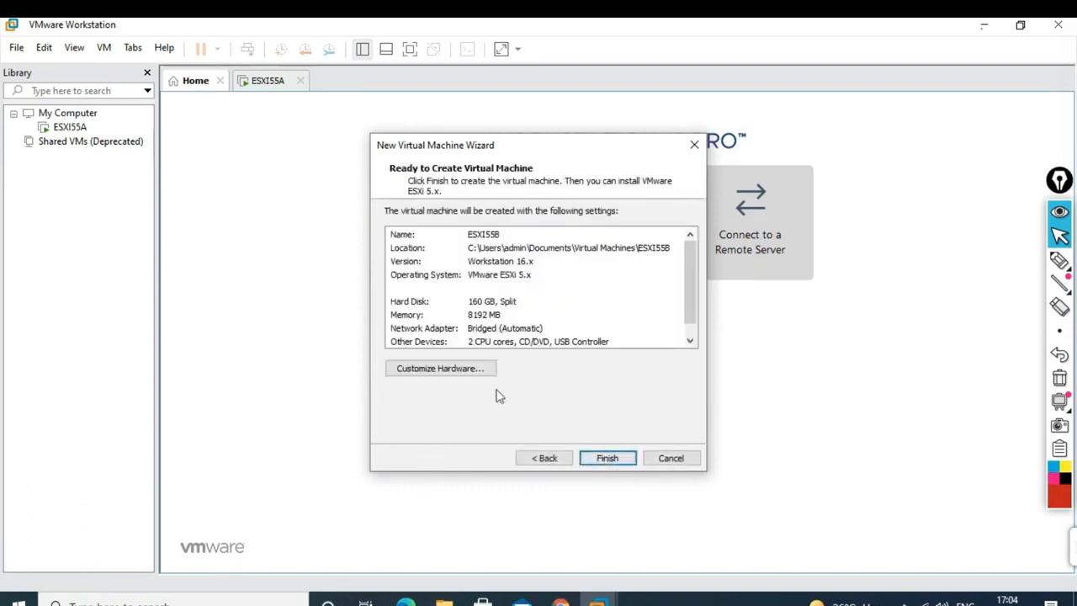
- Attach the ESXi 5.5.0 installer ISO to the CD/DVD drive and finish creating ESXI55B
click(451, 365)
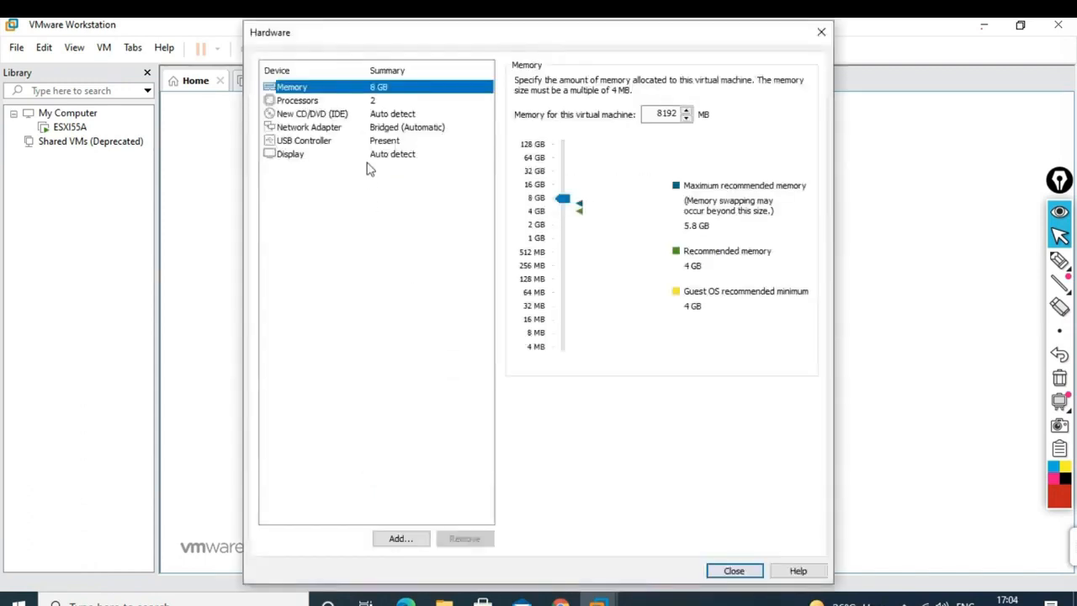
click(380, 115)
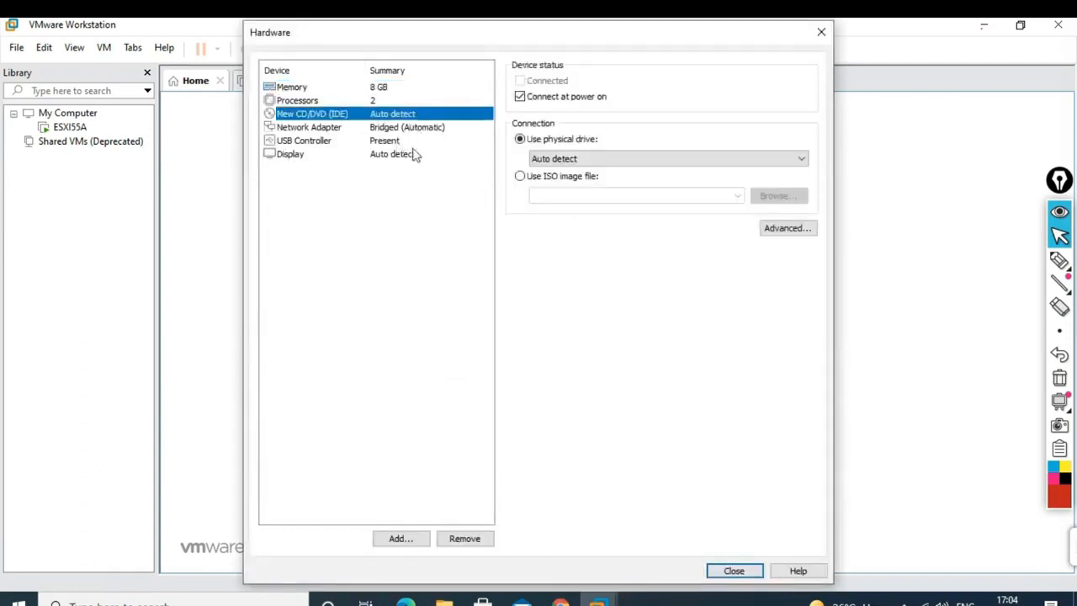
click(519, 176)
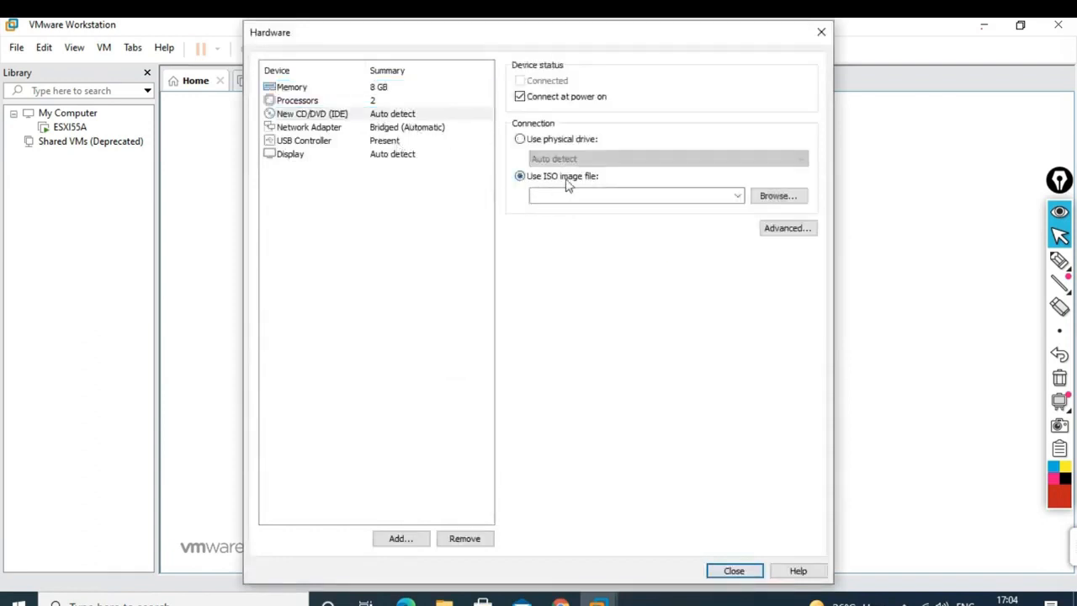
click(778, 197)
click(460, 178)
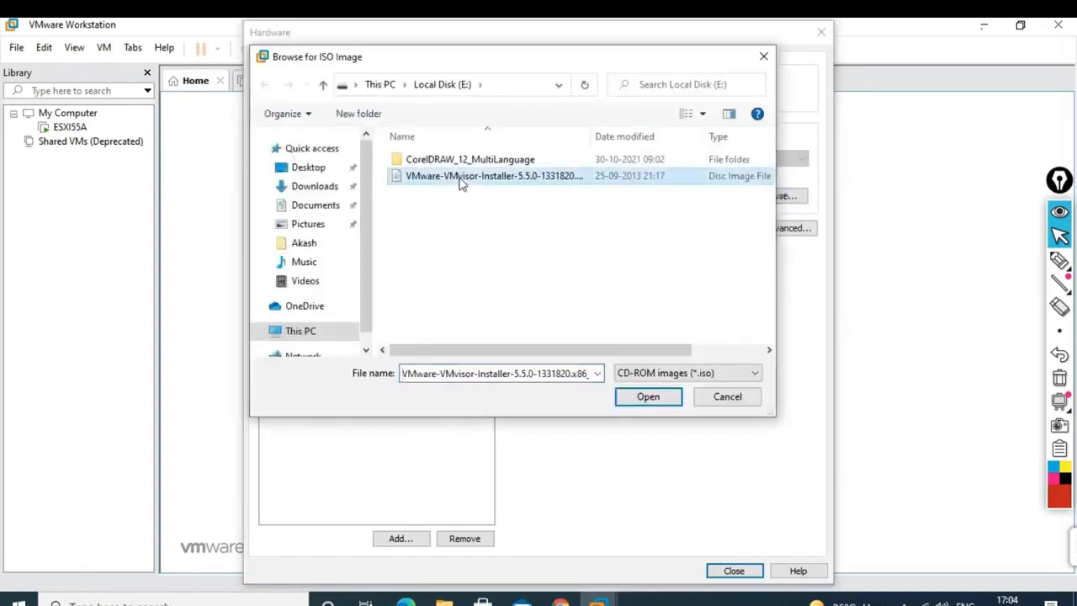
click(645, 397)
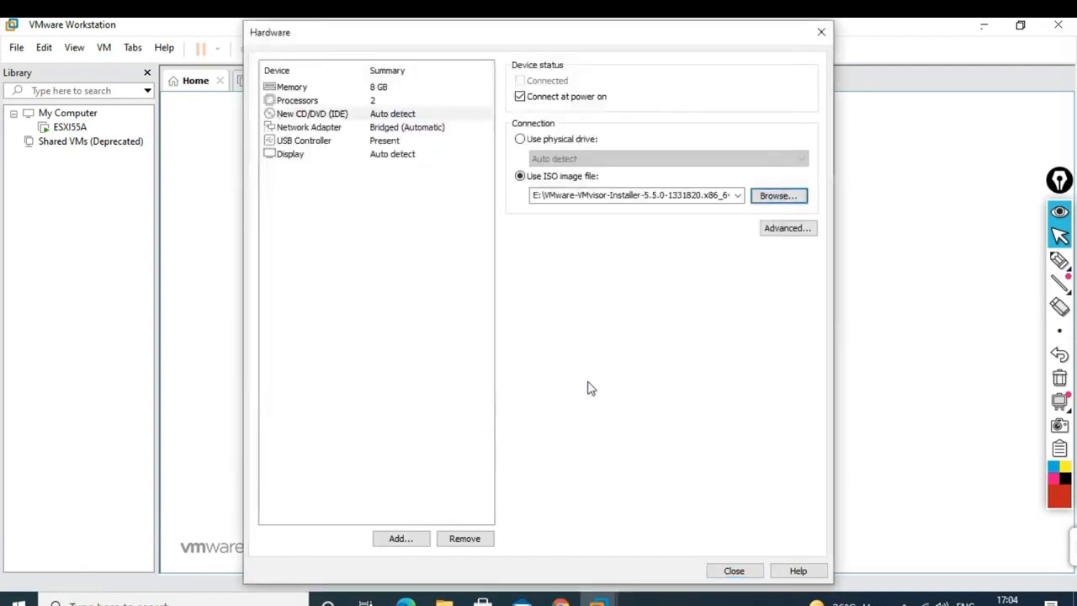
click(725, 571)
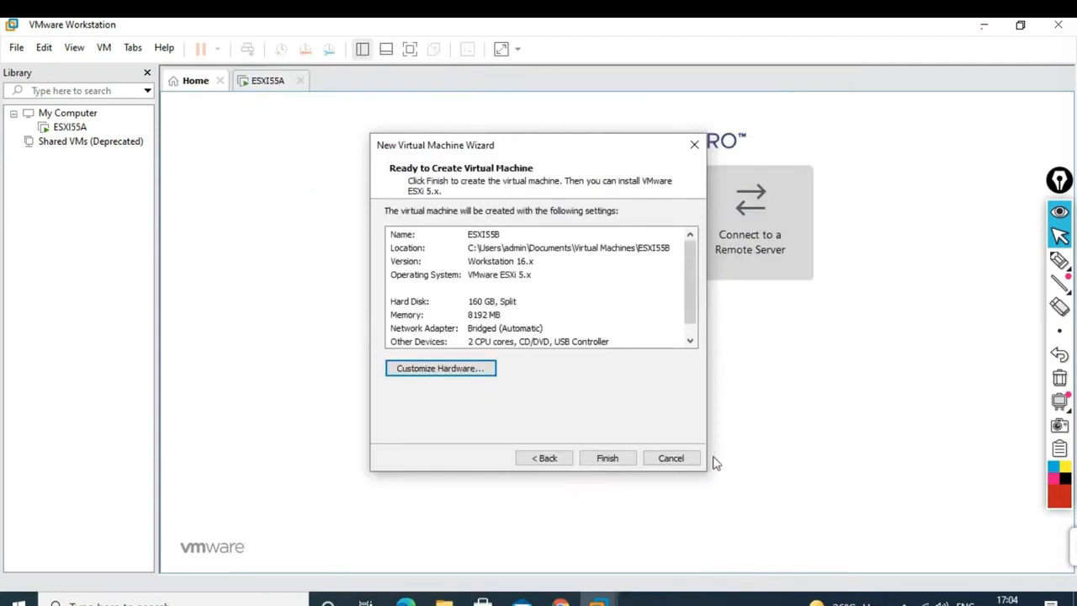
click(610, 461)
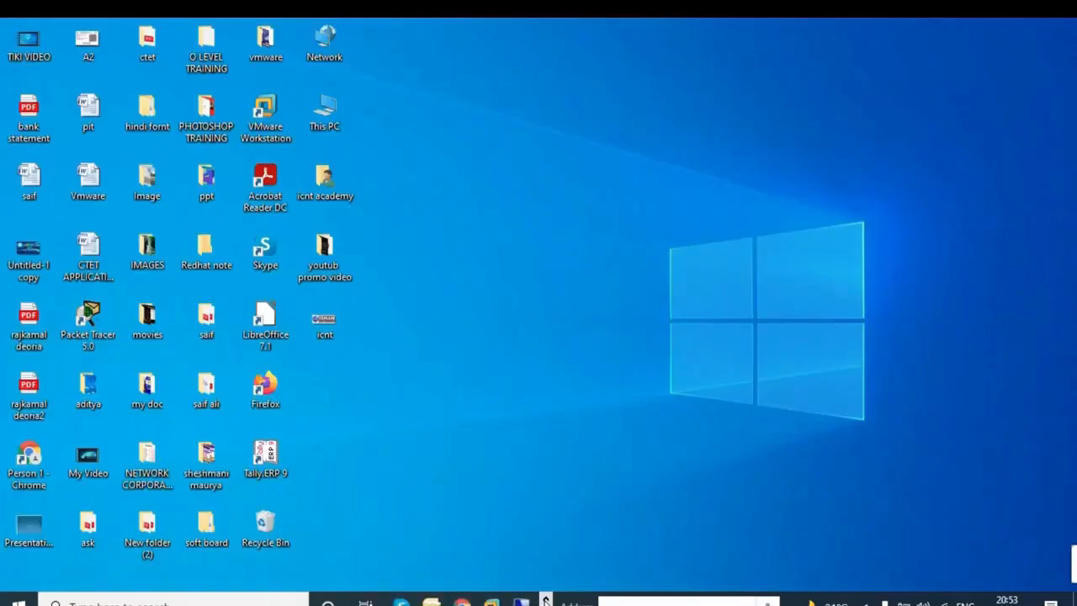
- Bring Workstation forward and make the ESXI55B console full screen with keyboard input captured
click(523, 600)
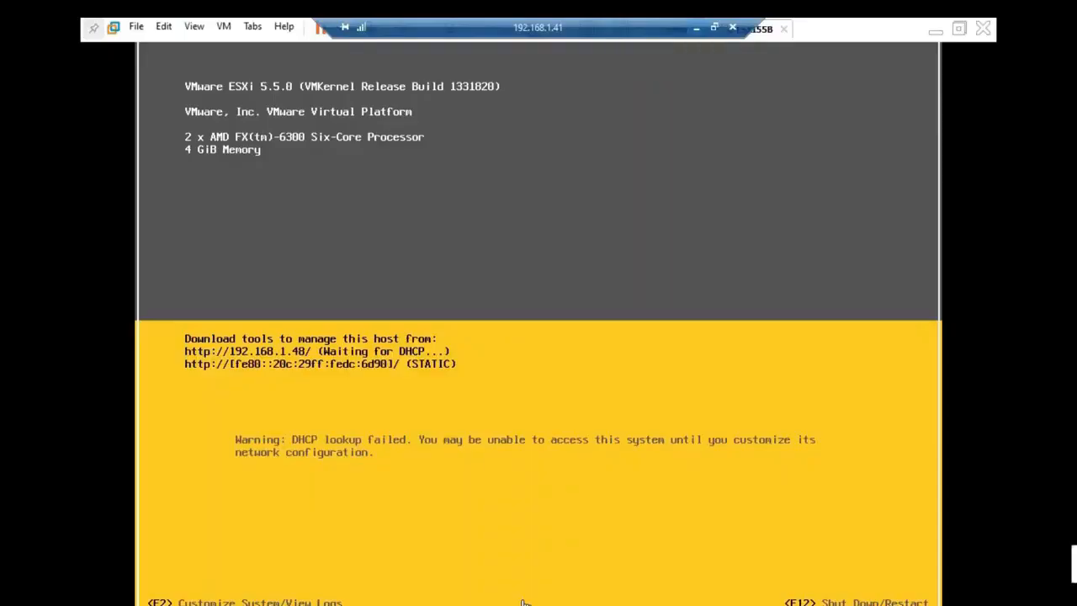
click(543, 202)
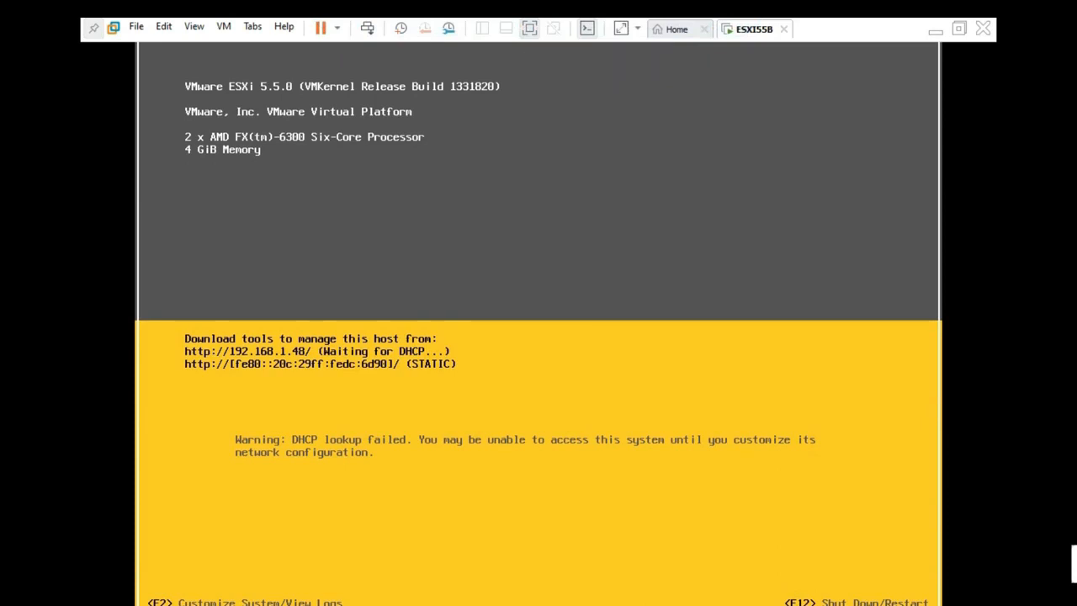
key(ctrl+alt)
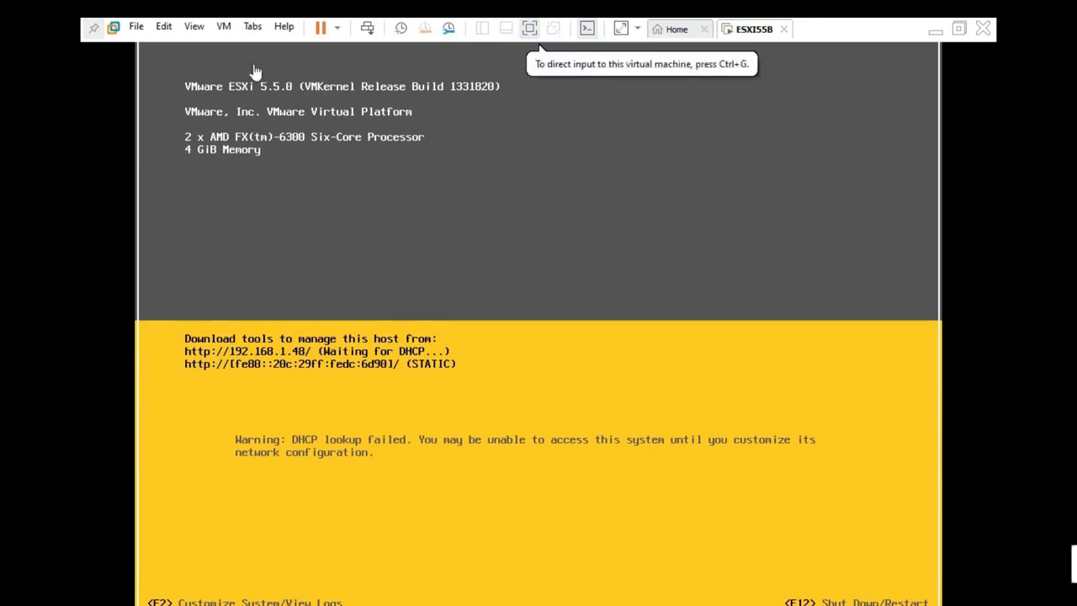
click(93, 28)
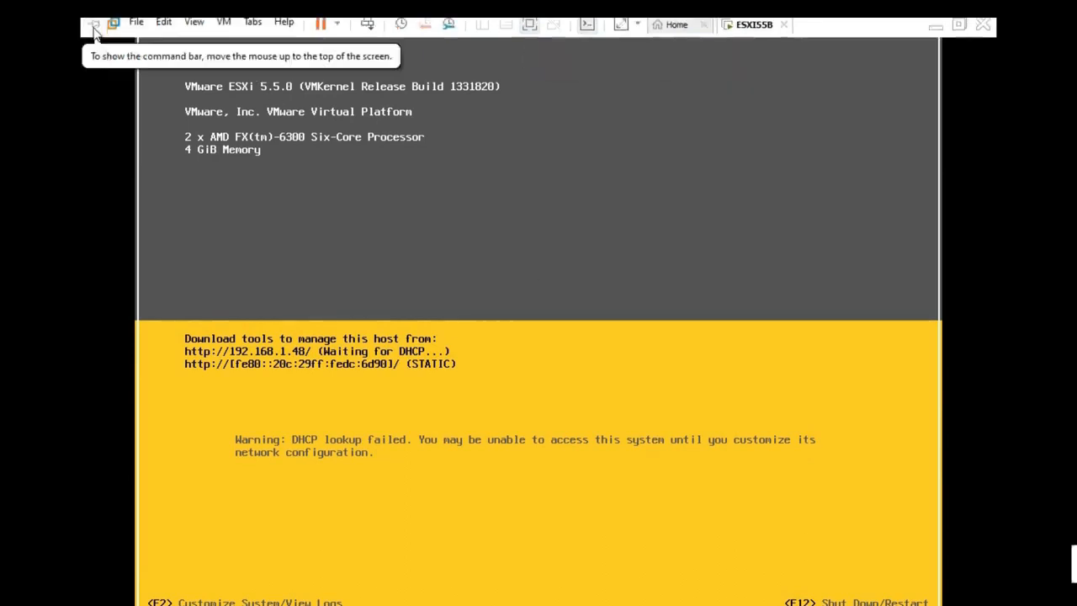
click(380, 171)
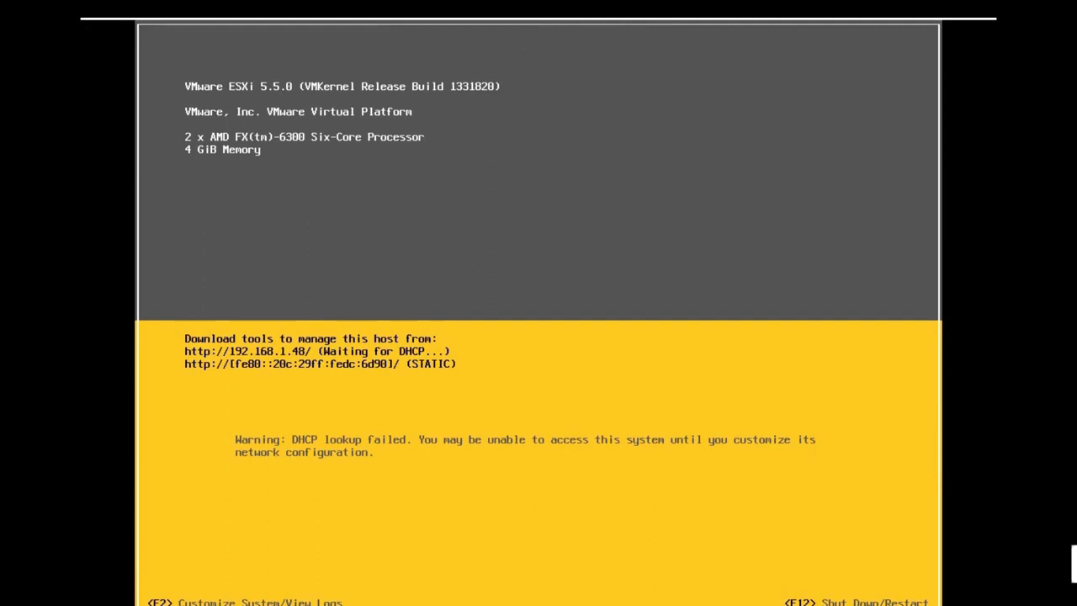
- Log in as root with F2 and open IP Configuration under Configure Management Network
key(F2)
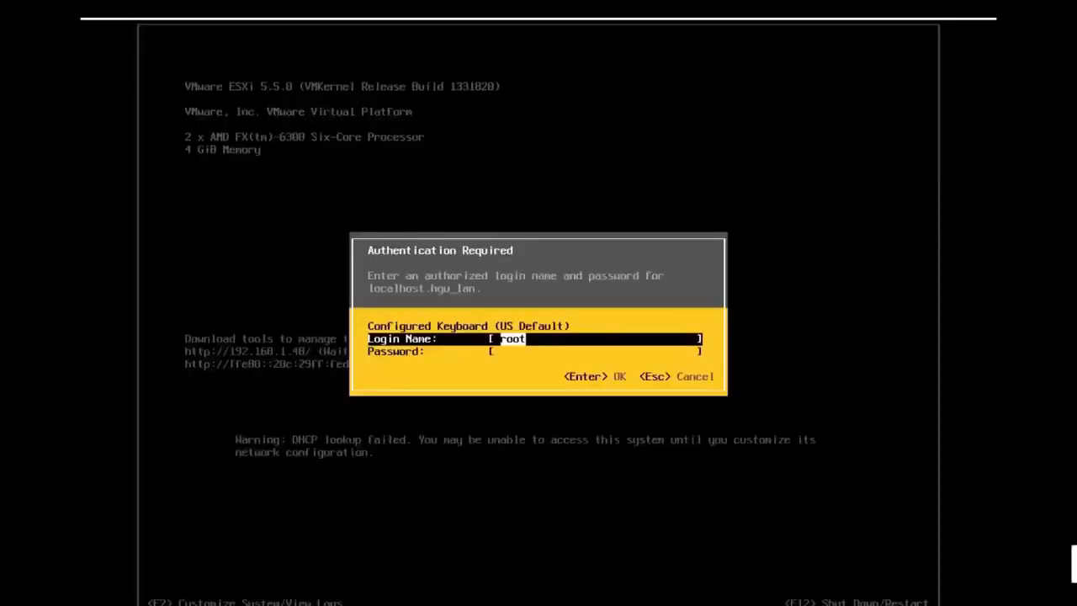
key(Tab)
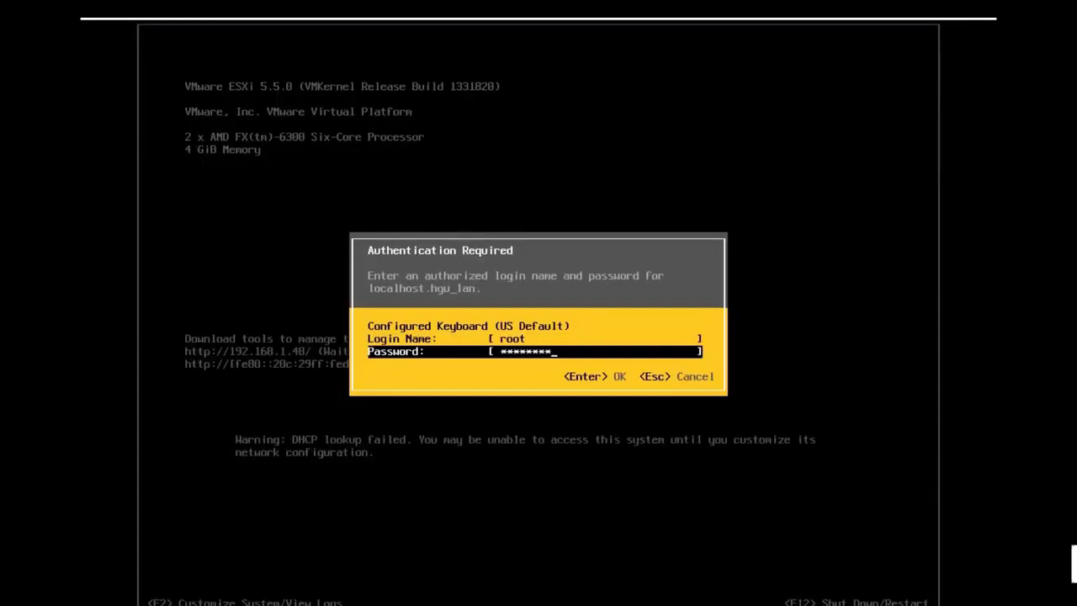
key(Return)
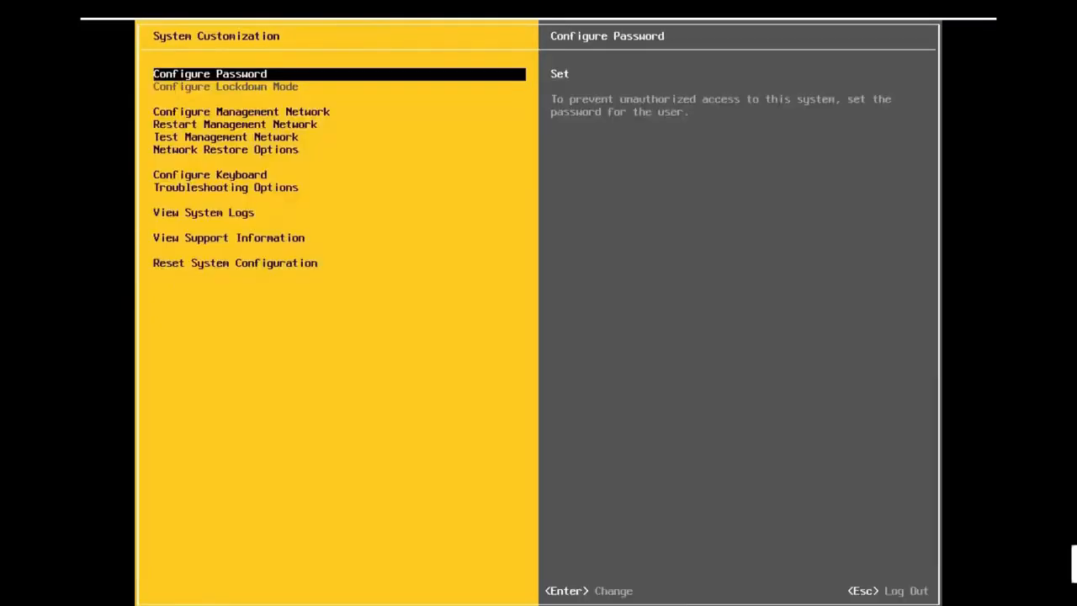
key(Down)
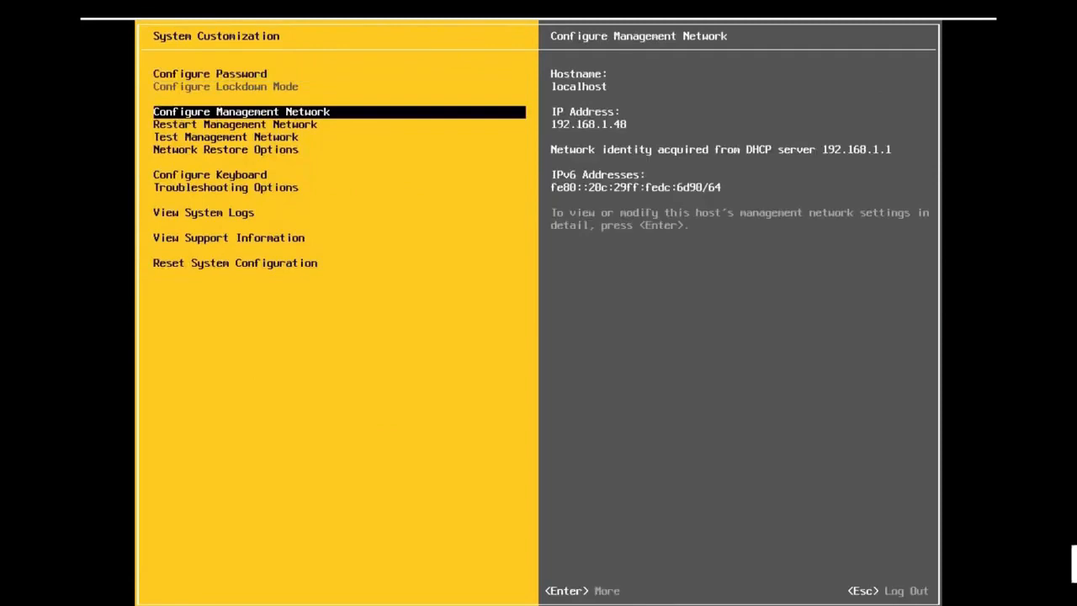
key(Return)
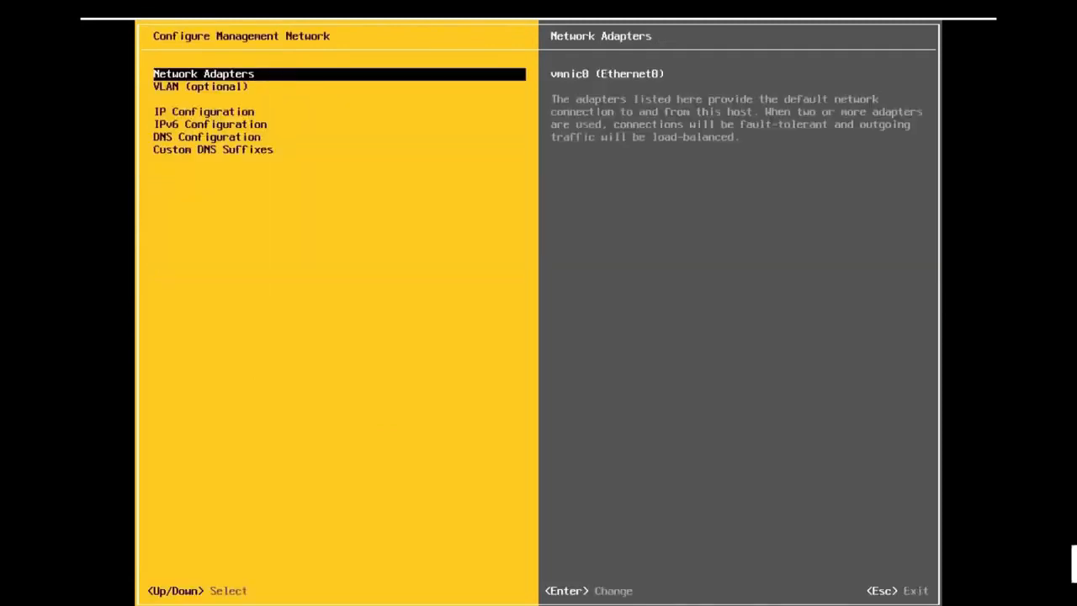
key(Down)
key(Down)
key(Down)
key(Up)
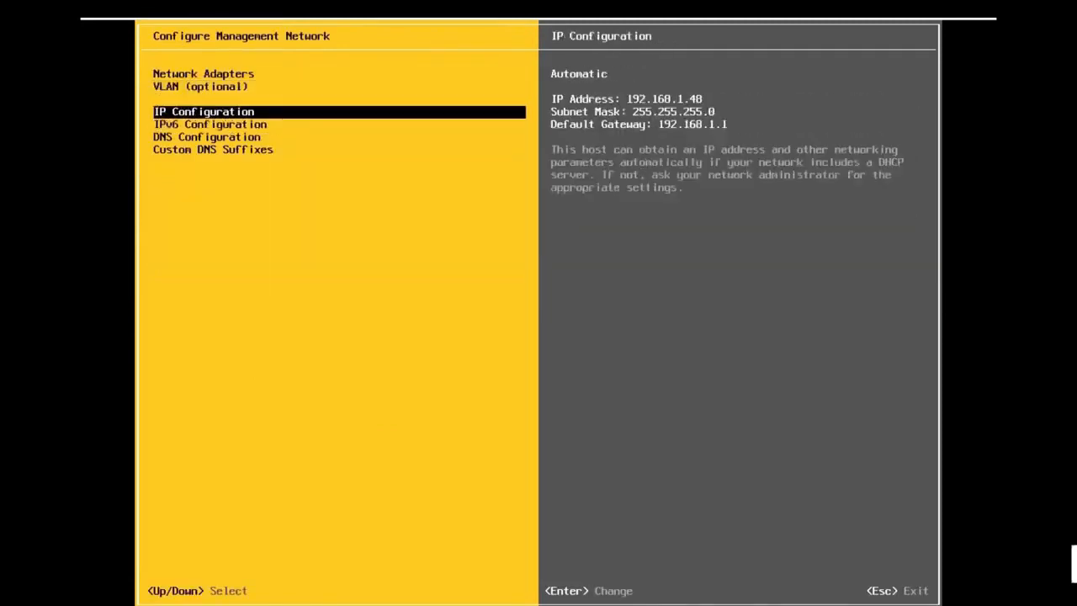
key(Return)
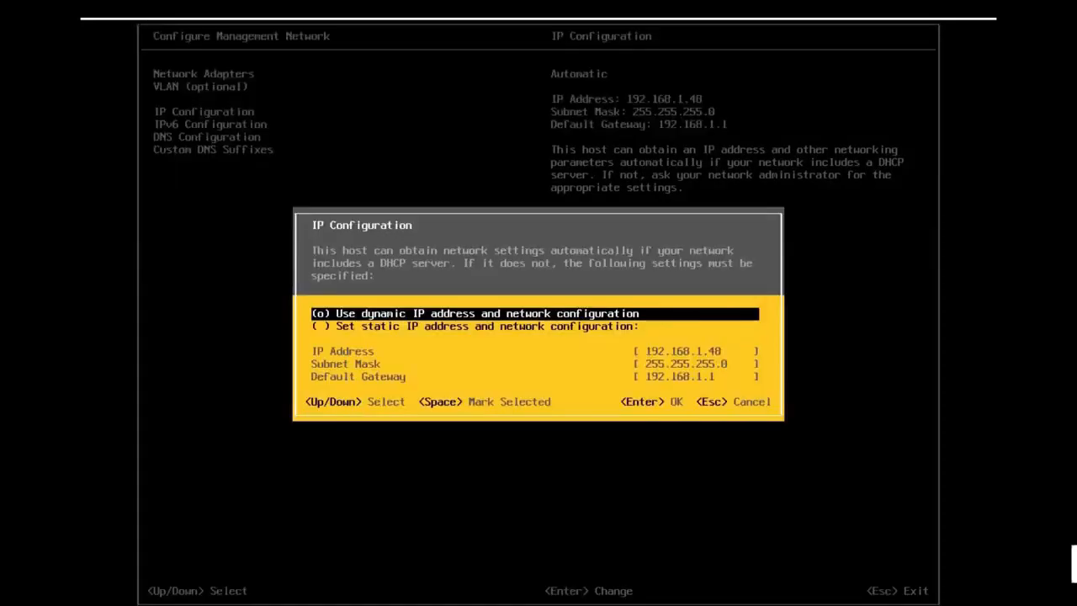
- Set static IP 10.0.0.102, subnet mask 255.0.0.0 and gateway 10.0.0.100, then save
key(Down)
key(space)
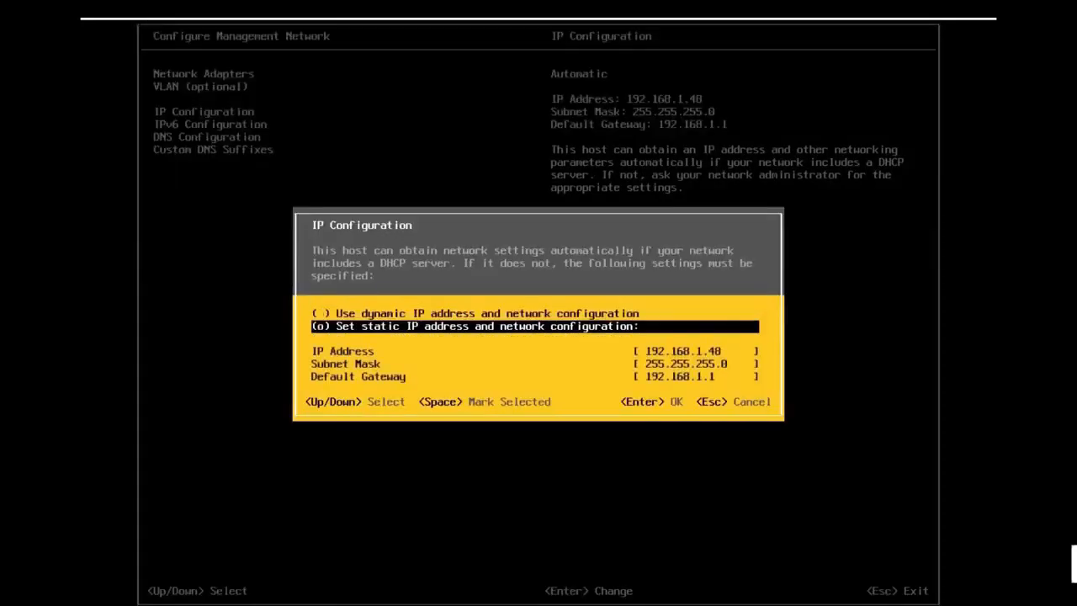
key(Down)
text(1)
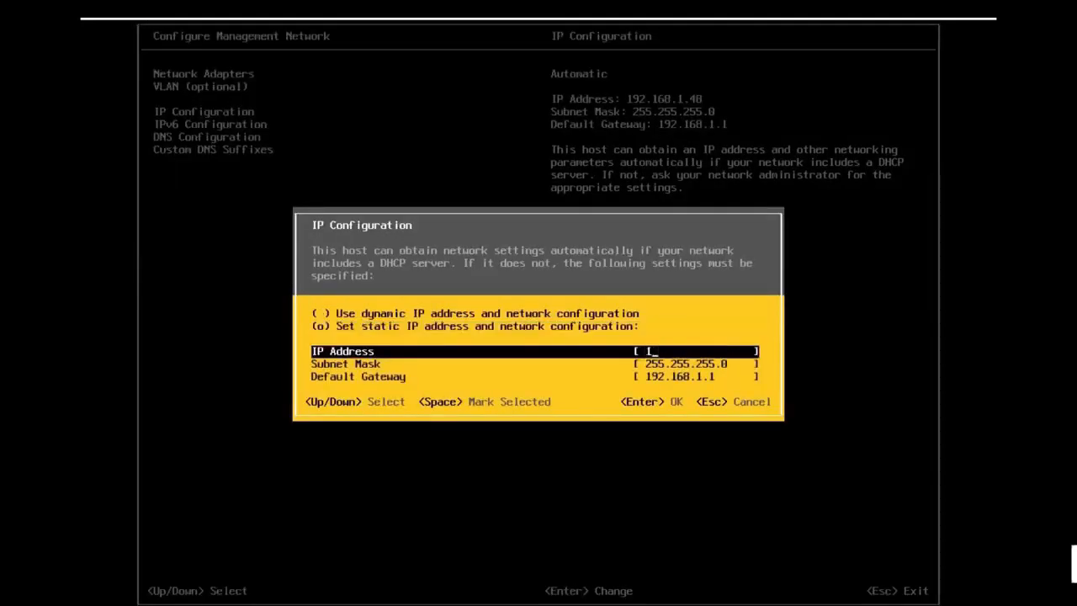
text(0.0.0.102)
key(Down)
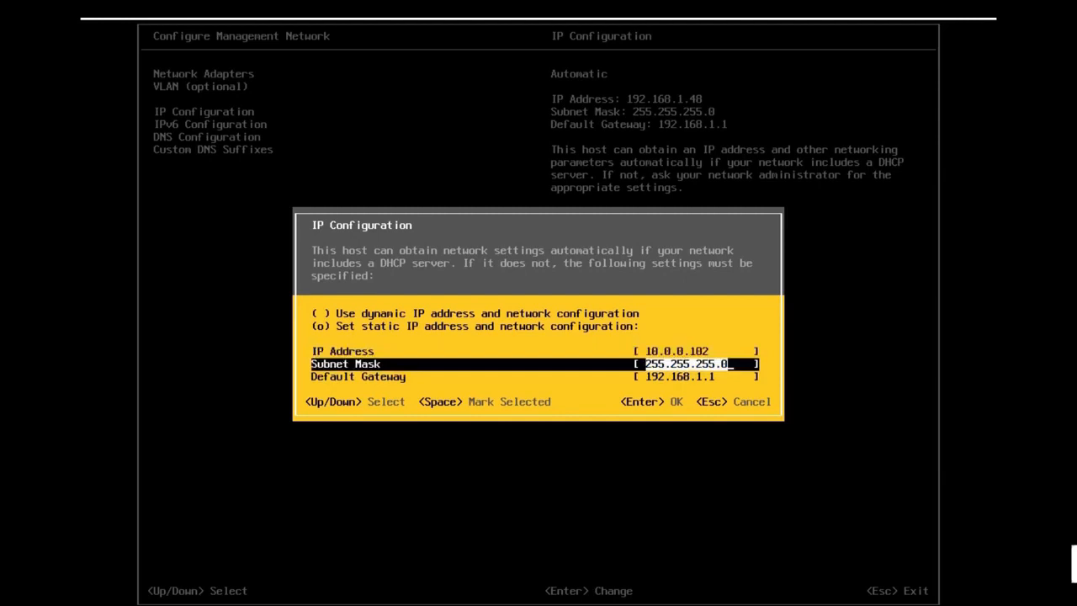
key(BackSpace)
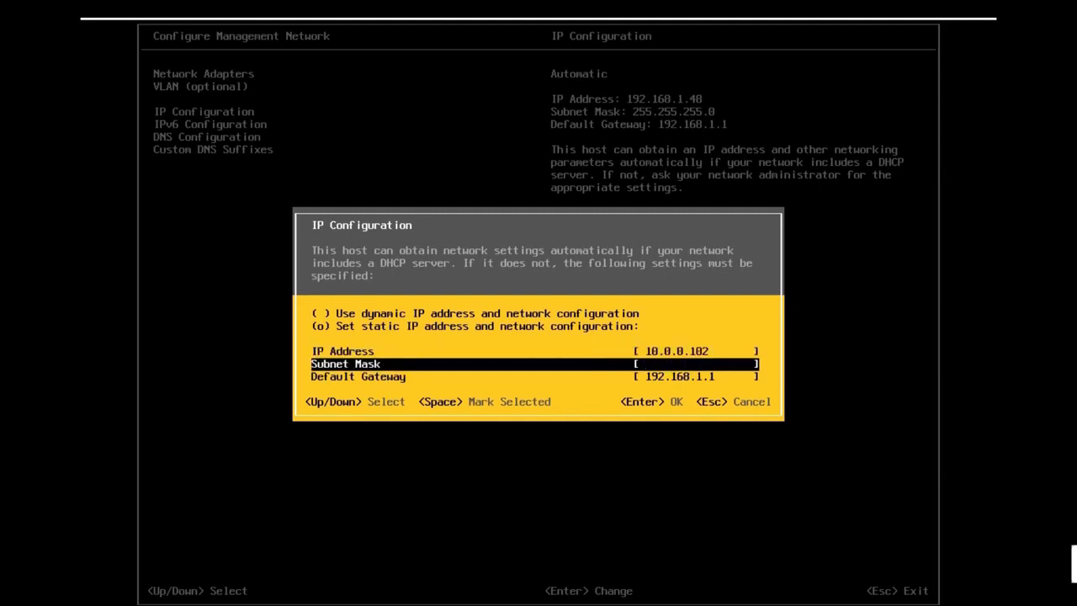
text(255.0.0.0)
key(Down)
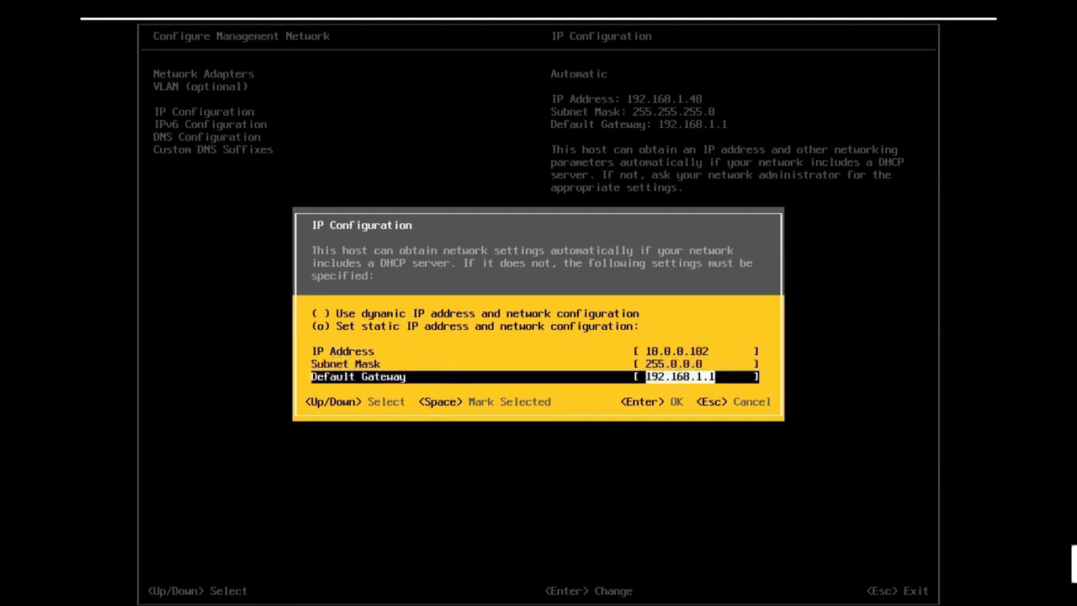
text(10)
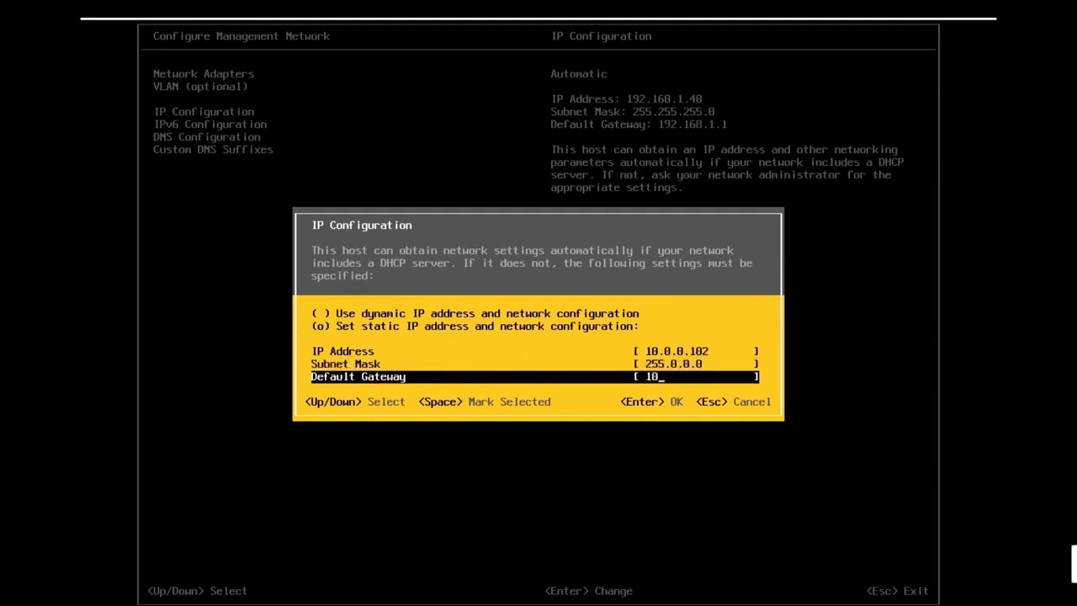
text(.0.0.100)
key(Return)
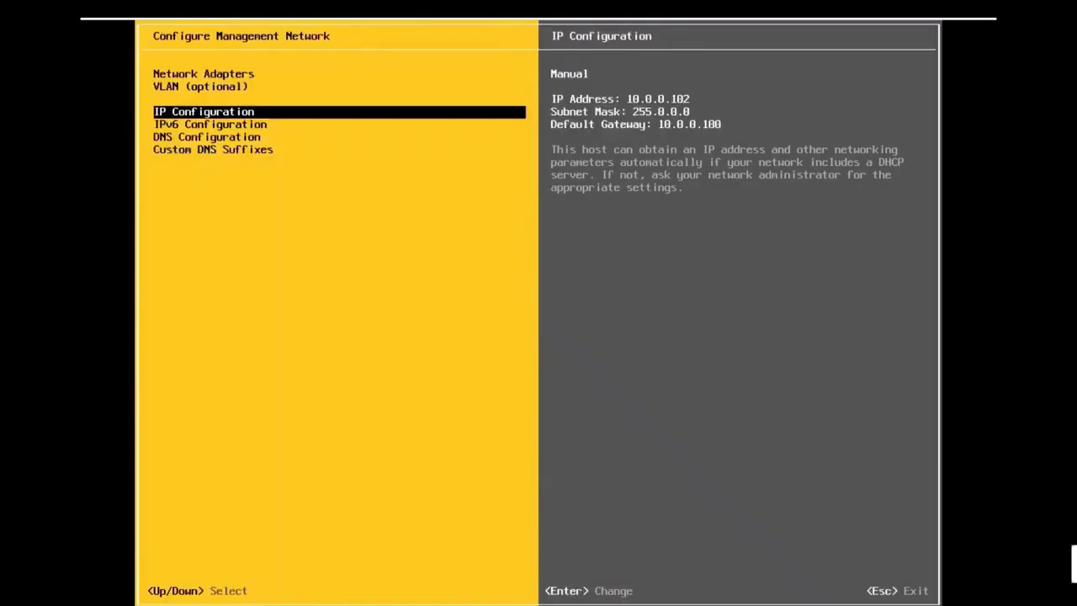
- Disable IPv6 on the ESXi management network and save the change
key(Down)
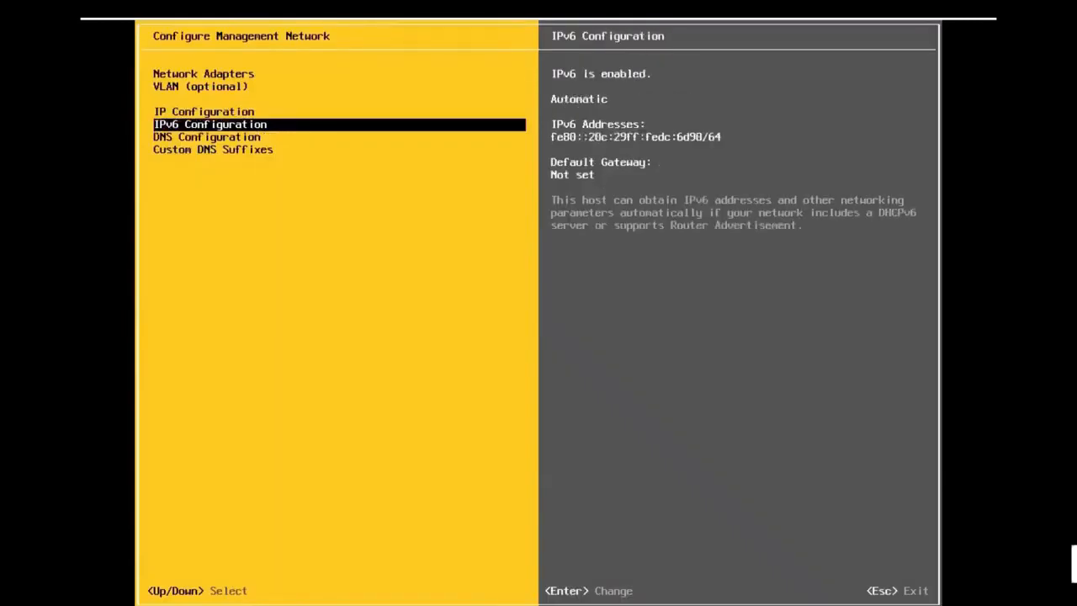
key(Return)
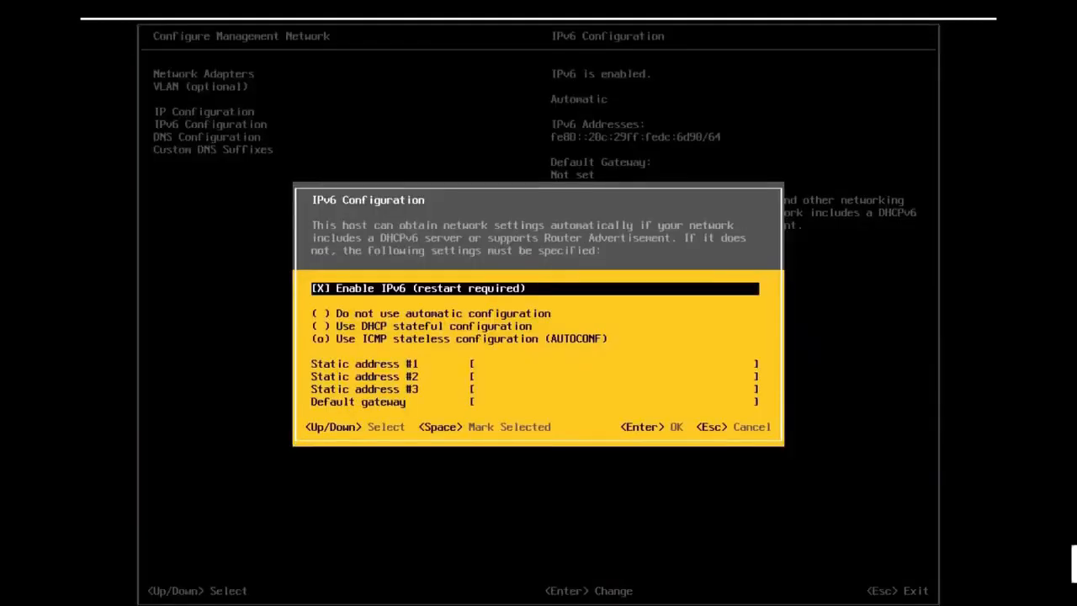
key(space)
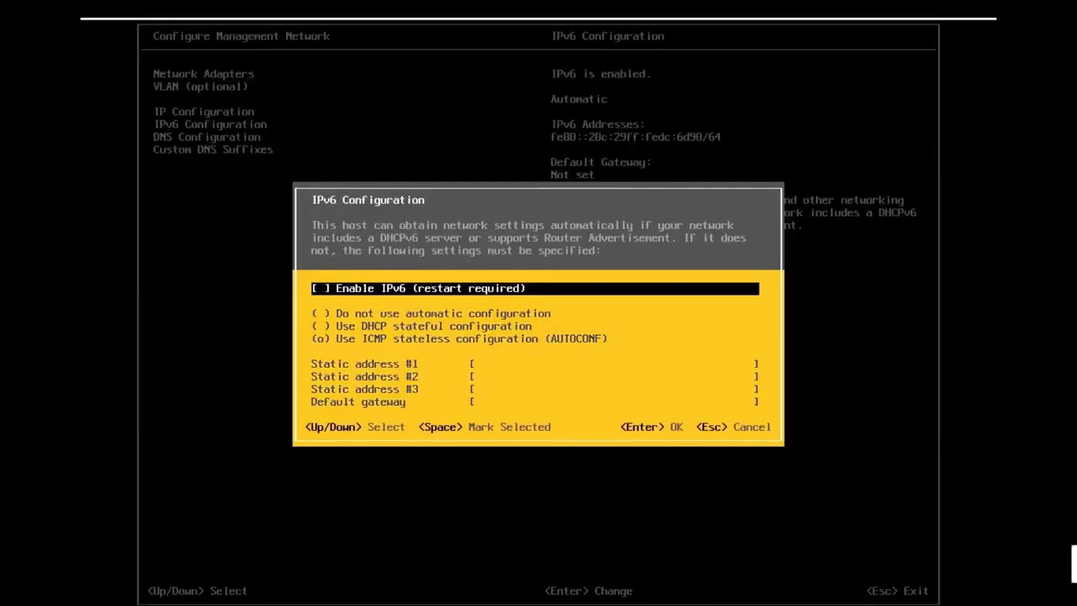
key(Return)
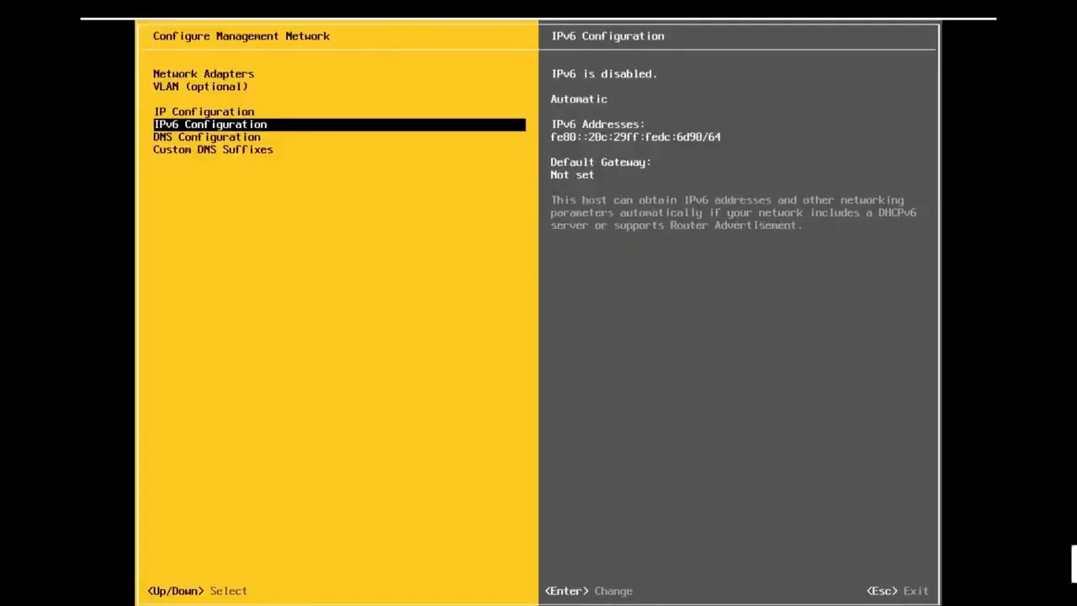
- Check the DNS settings, leaving 8.8.8.8 and 4.2.2.2 unchanged, and return to IP Configuration
key(Down)
key(Return)
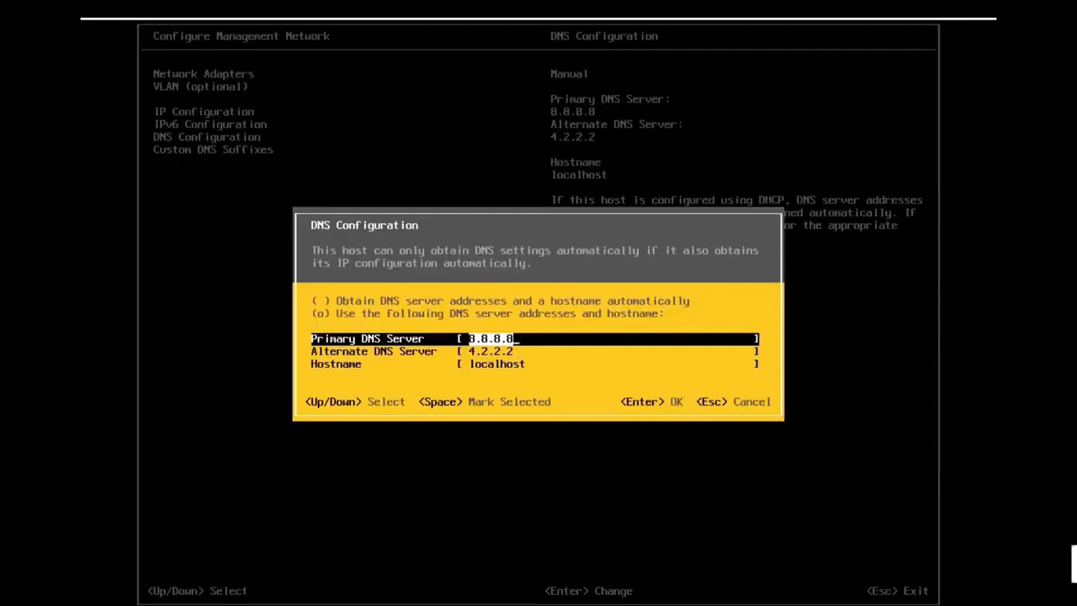
key(Return)
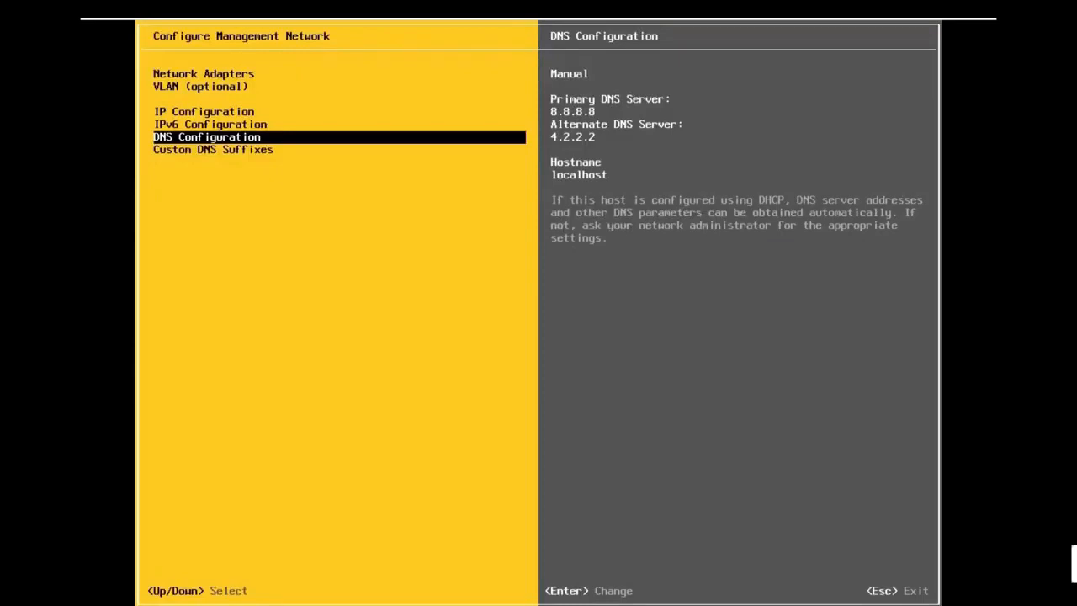
key(Up)
key(Up)
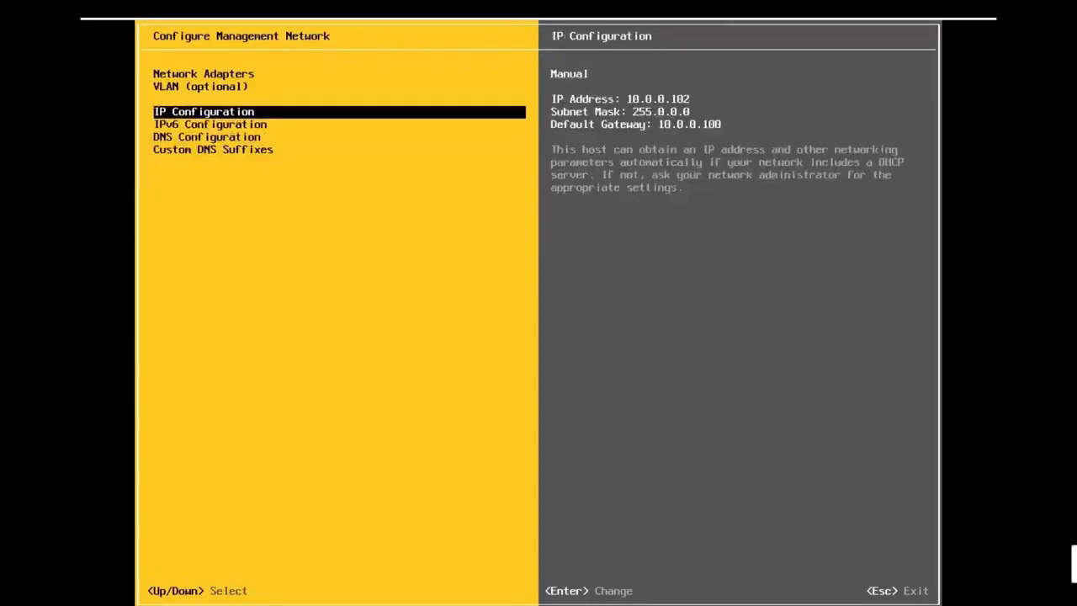
- Apply the network changes and reboot the host so it comes up at 10.0.0.102
key(Escape)
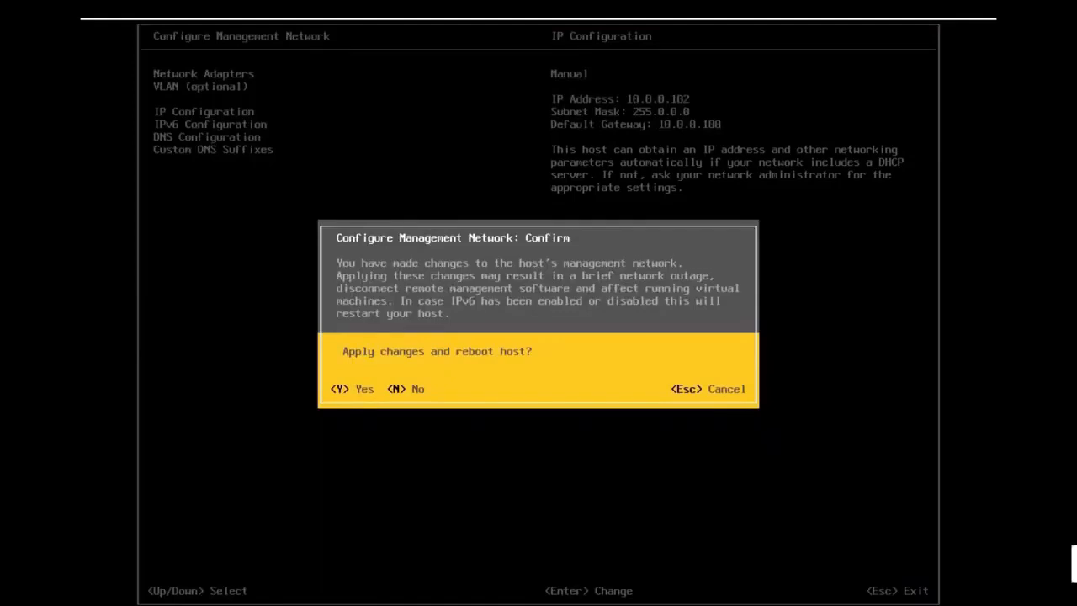
key(Escape)
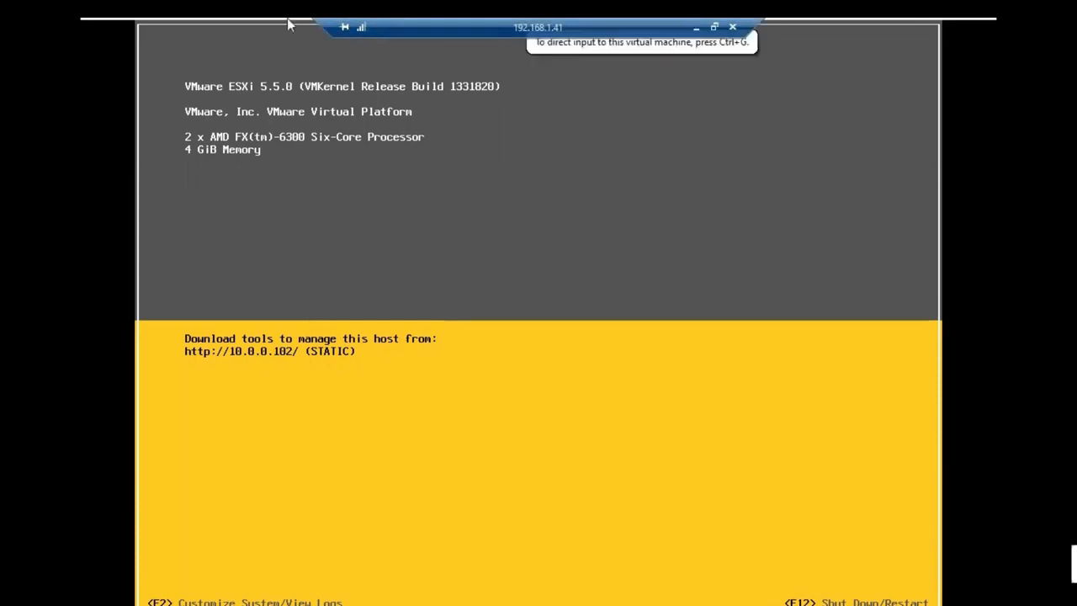
- Restore and reposition the Remote Desktop window, then take Workstation out of full screen
mouse_move(289, 21)
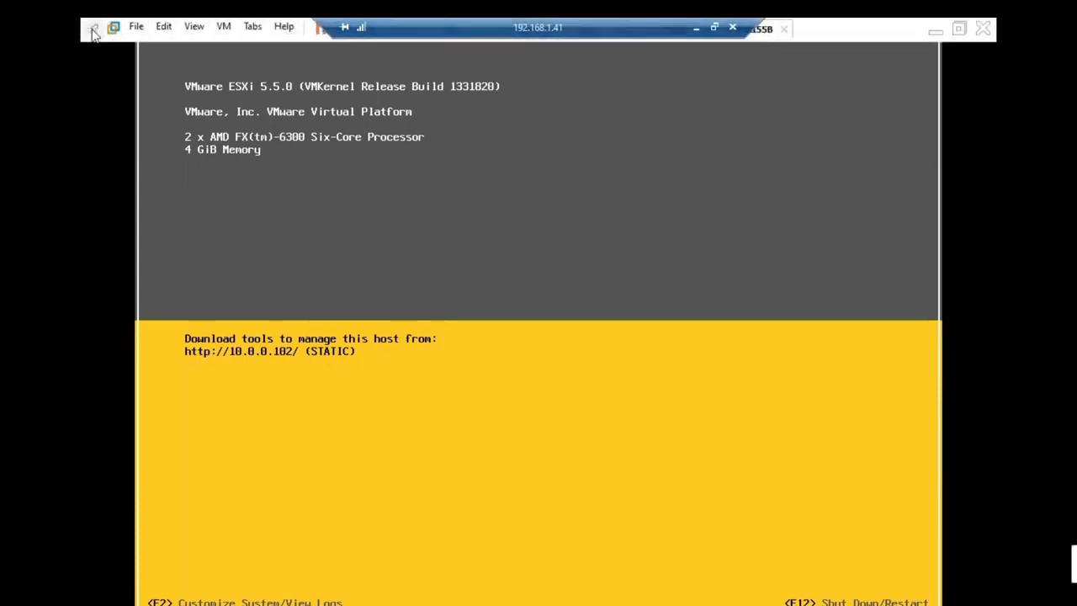
click(713, 27)
drag(295, 91, 493, 42)
double_click(555, 30)
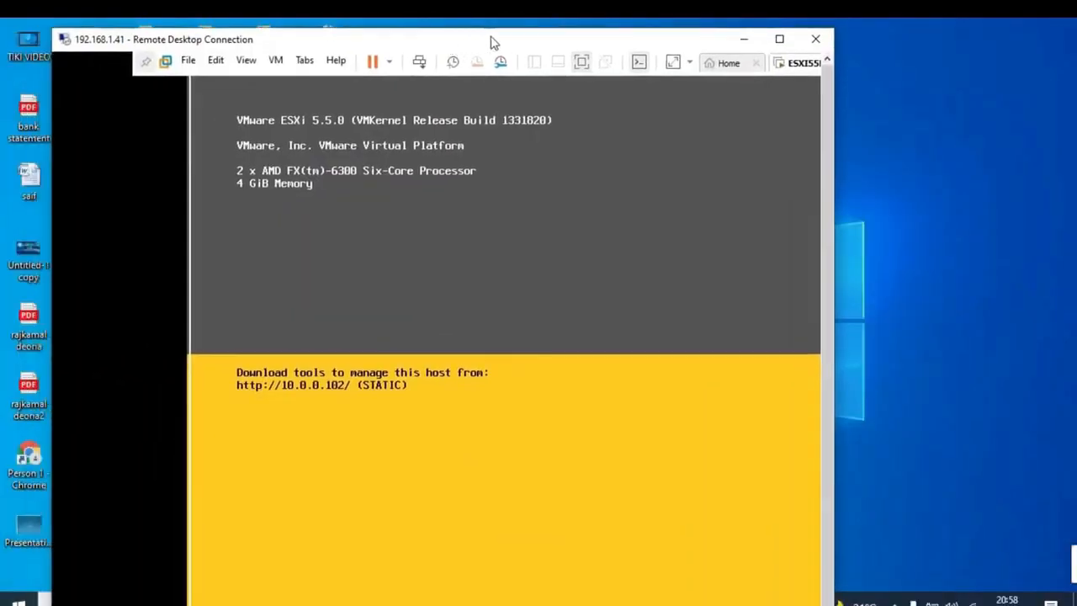
double_click(497, 41)
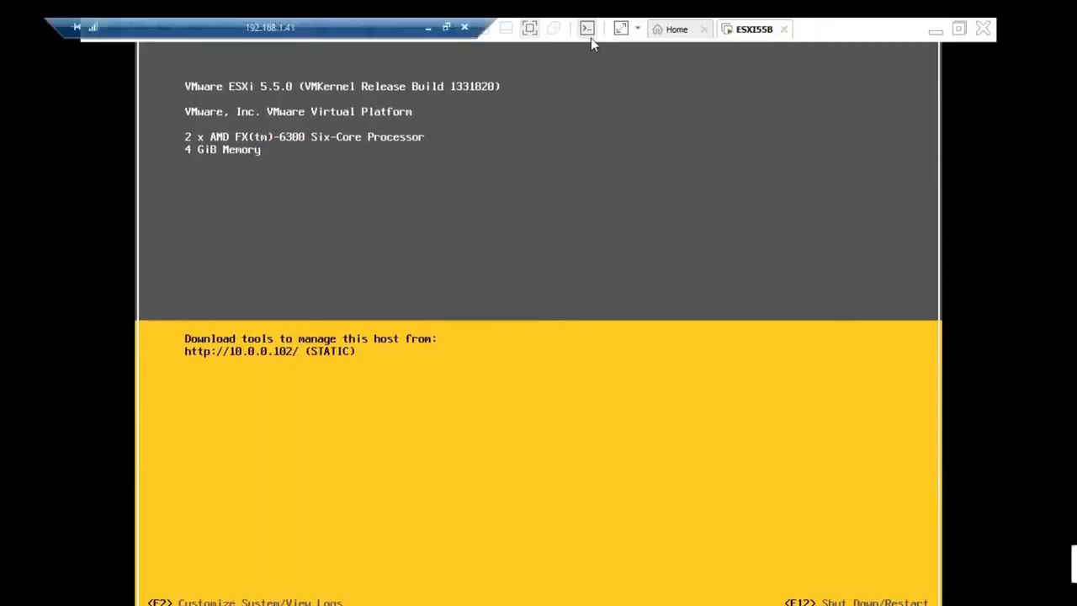
click(530, 29)
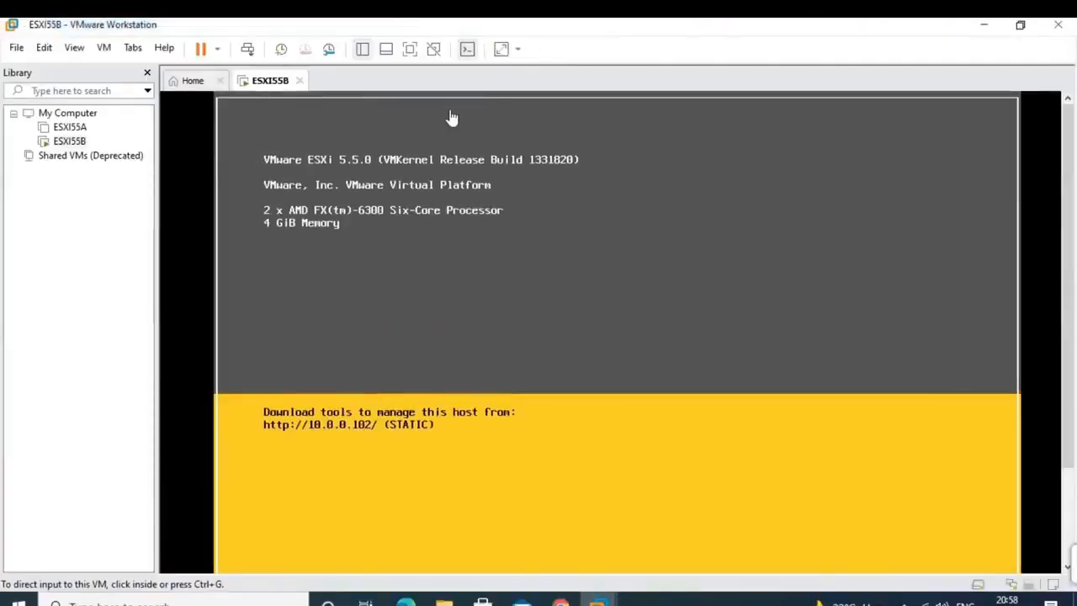
- Release input from the ESXI55B console, shrink Workstation, and minimize the remote session
click(74, 127)
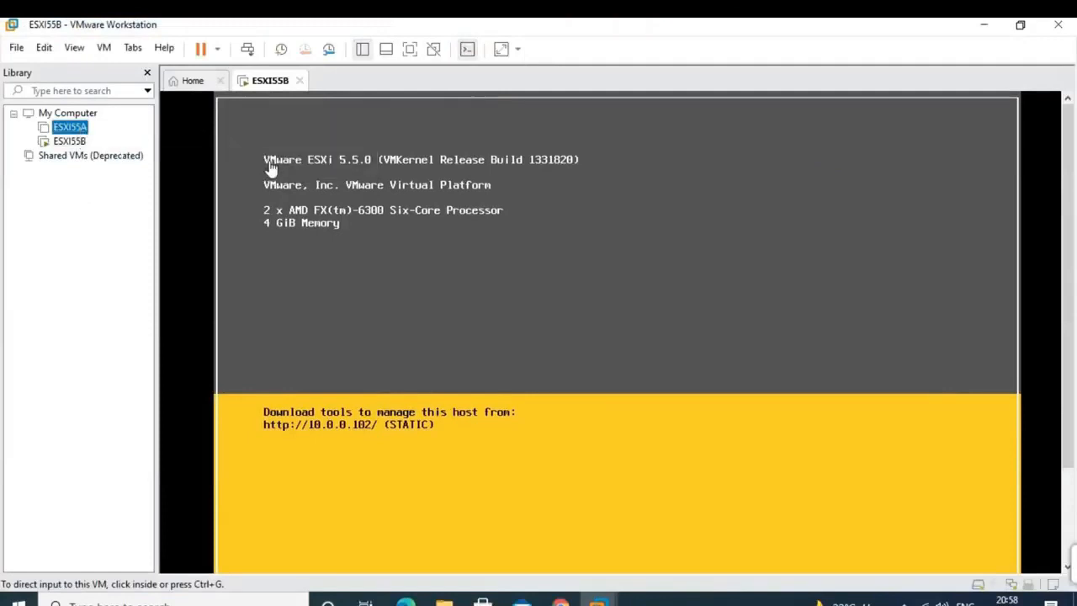
click(271, 168)
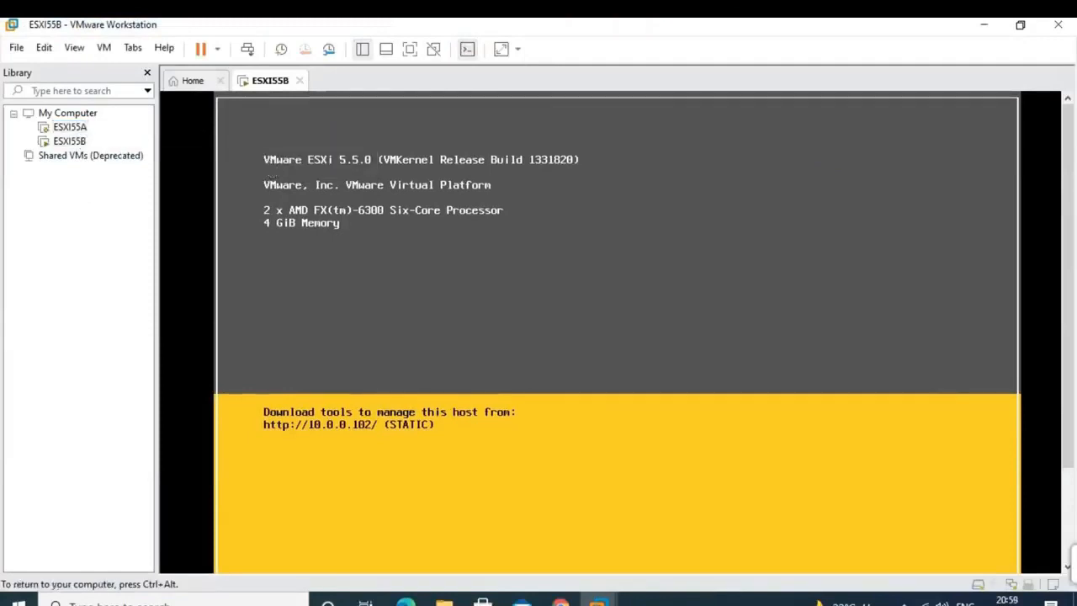
key(ctrl+alt)
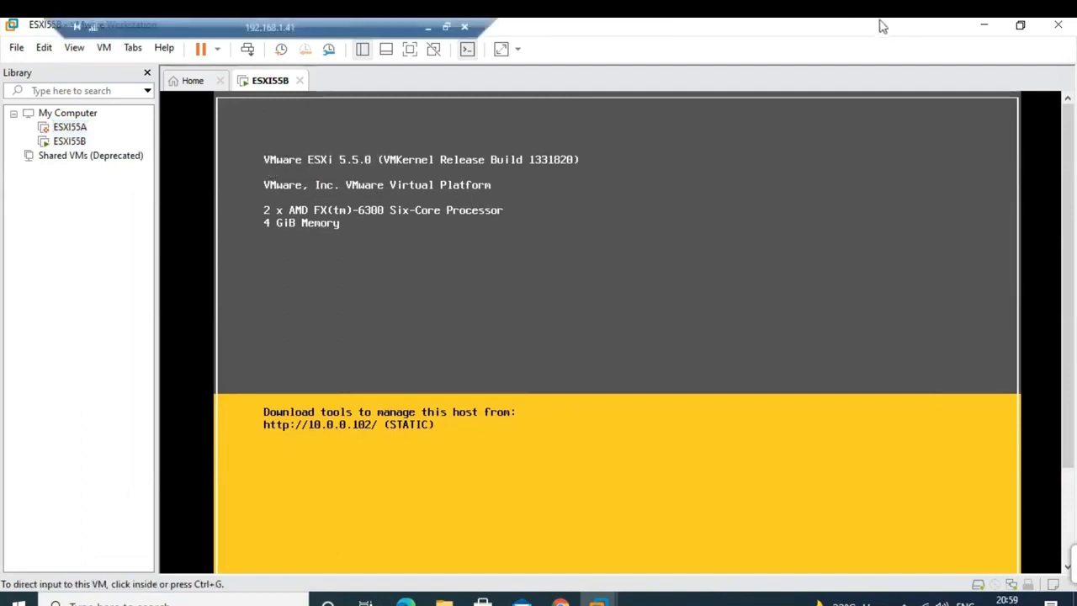
drag(875, 30, 814, 76)
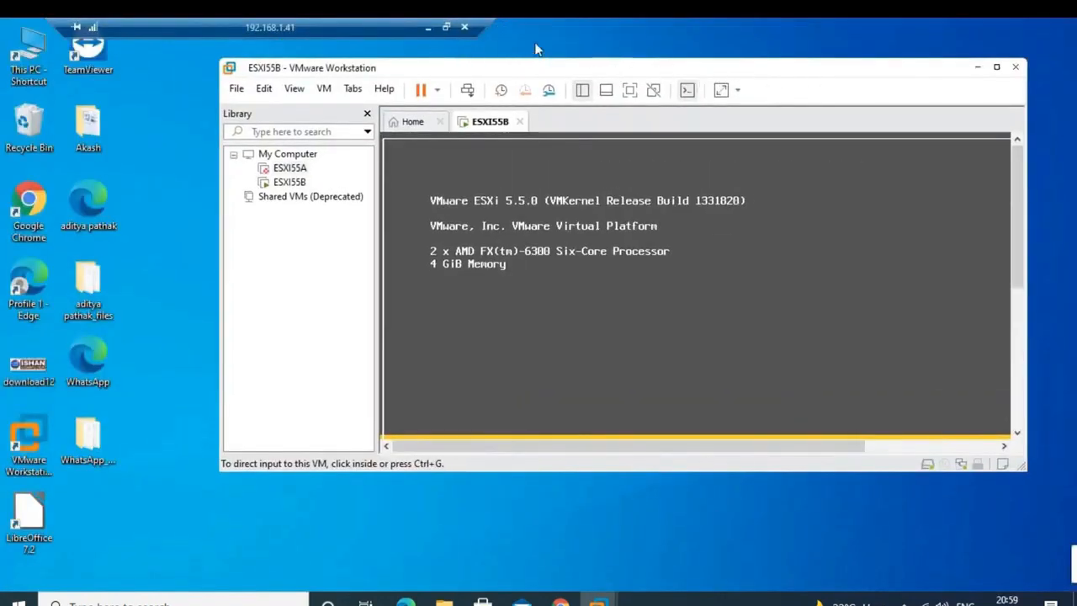
click(428, 29)
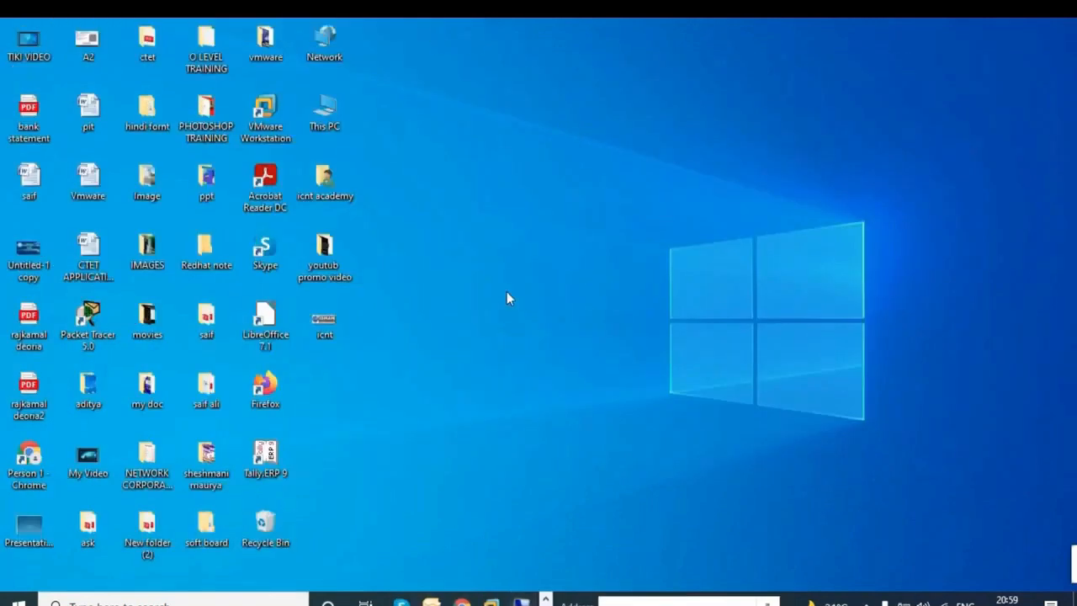
- In pc1's vSphere Client login, change the host address to 10.0.0.102
mouse_move(492, 600)
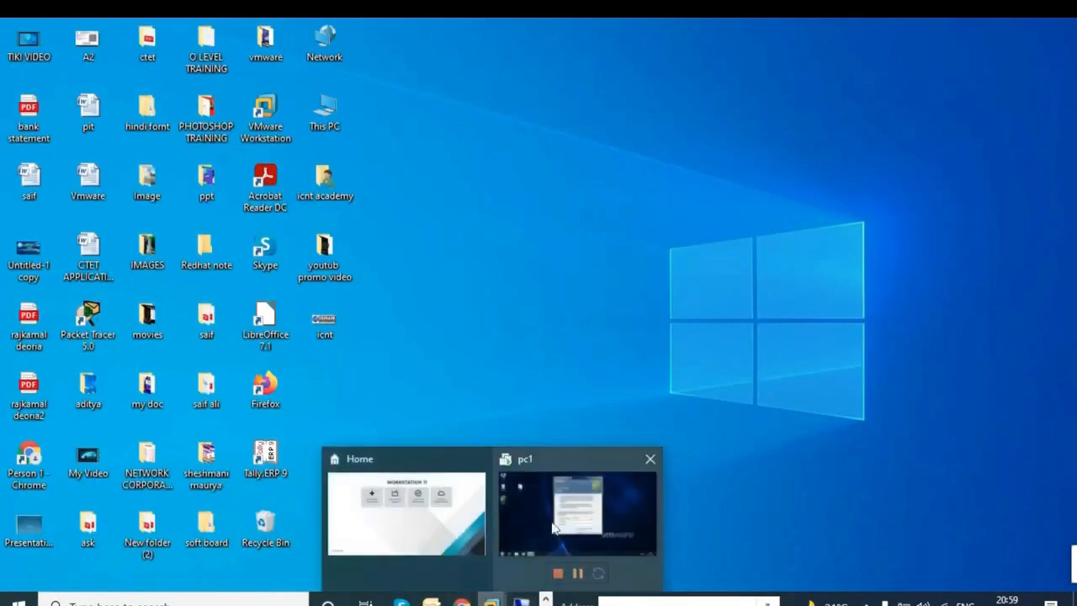
click(560, 505)
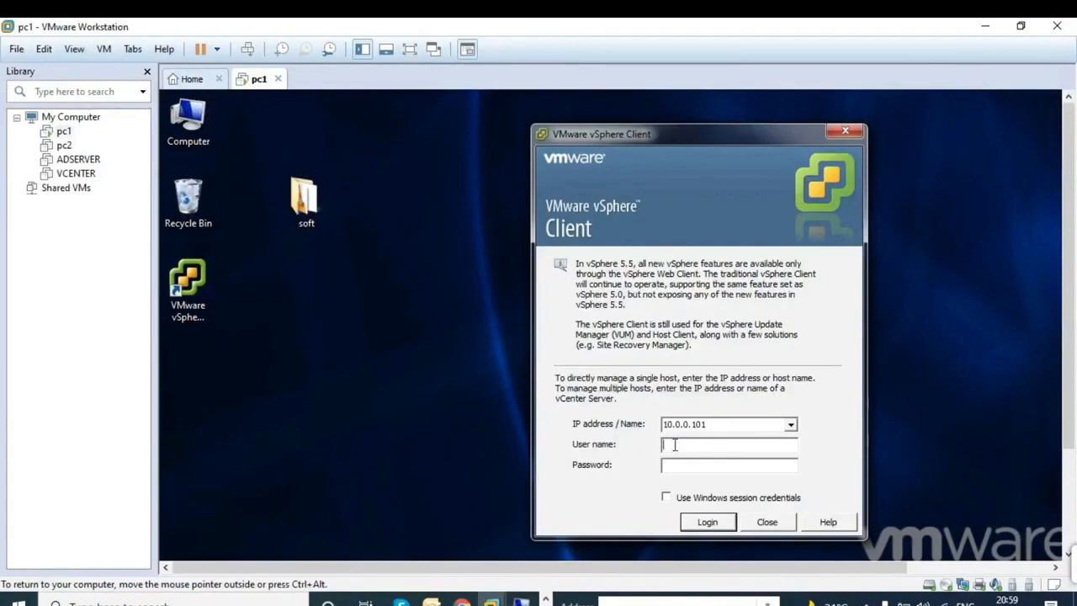
click(715, 426)
click(716, 424)
key(BackSpace)
text(2)
- Enter the root user name and password, log in, and ignore the certificate warning
click(715, 447)
text(root)
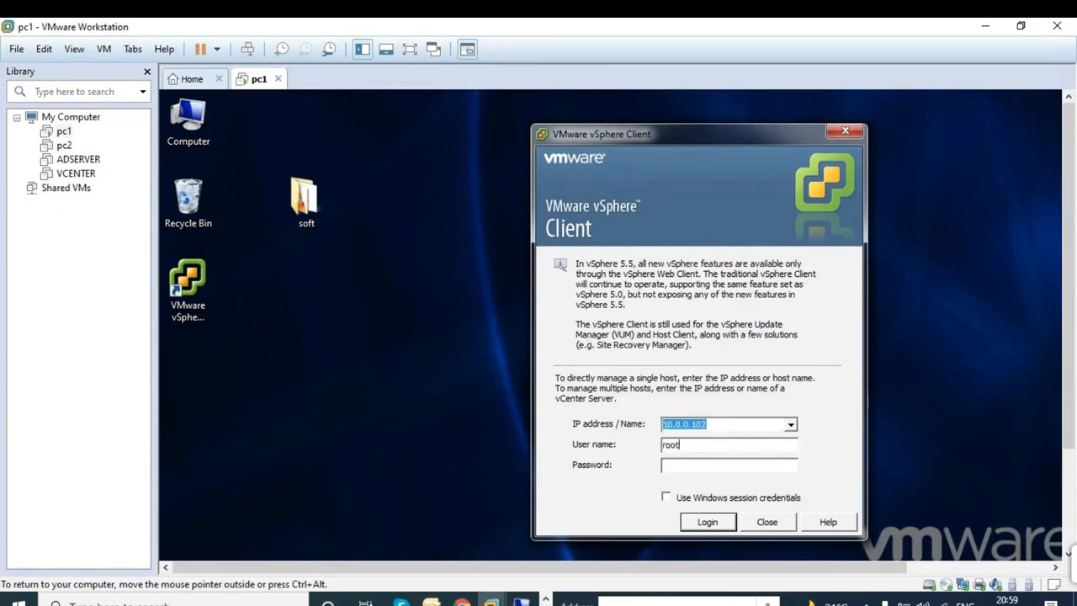
text(*********)
click(702, 528)
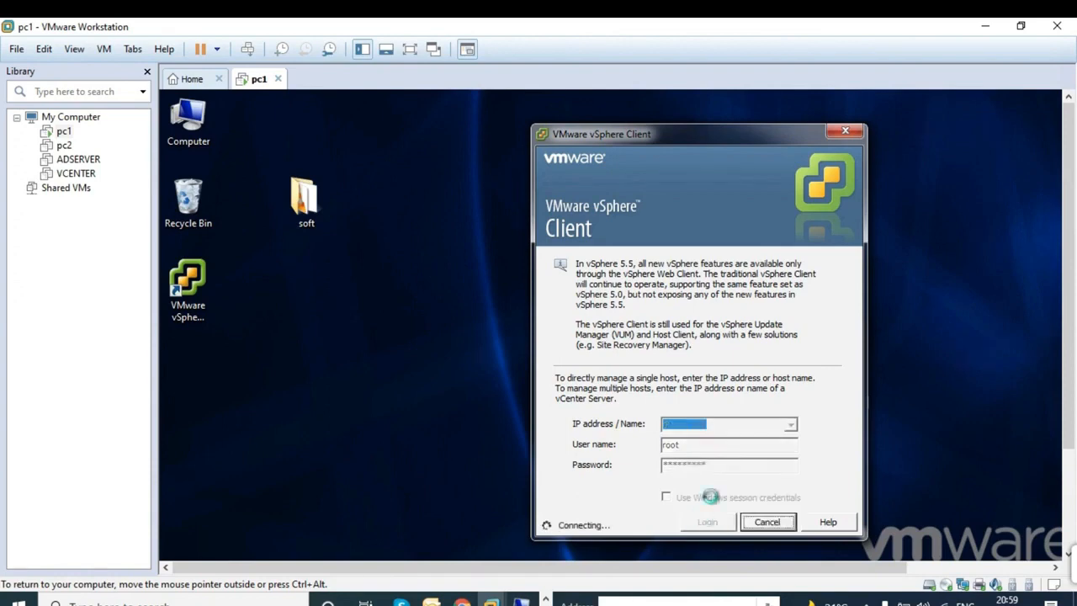
click(410, 49)
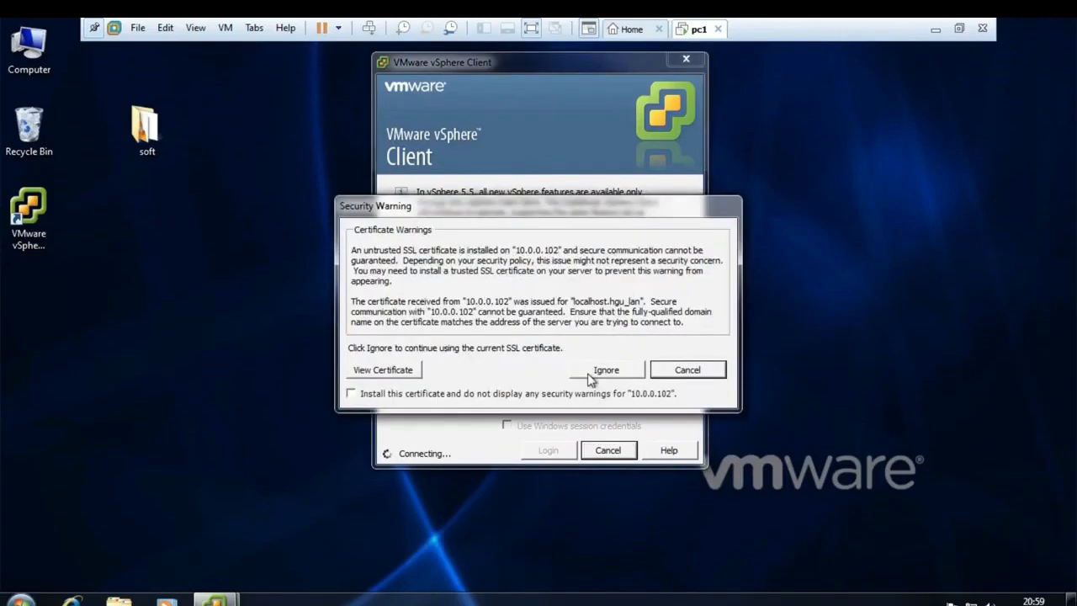
click(590, 373)
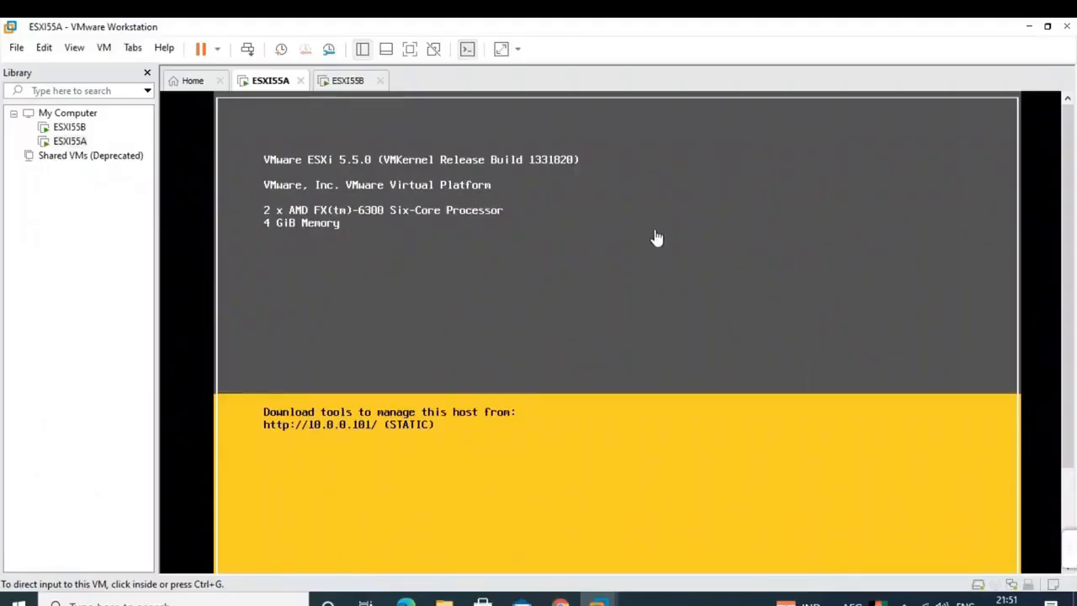
click(655, 234)
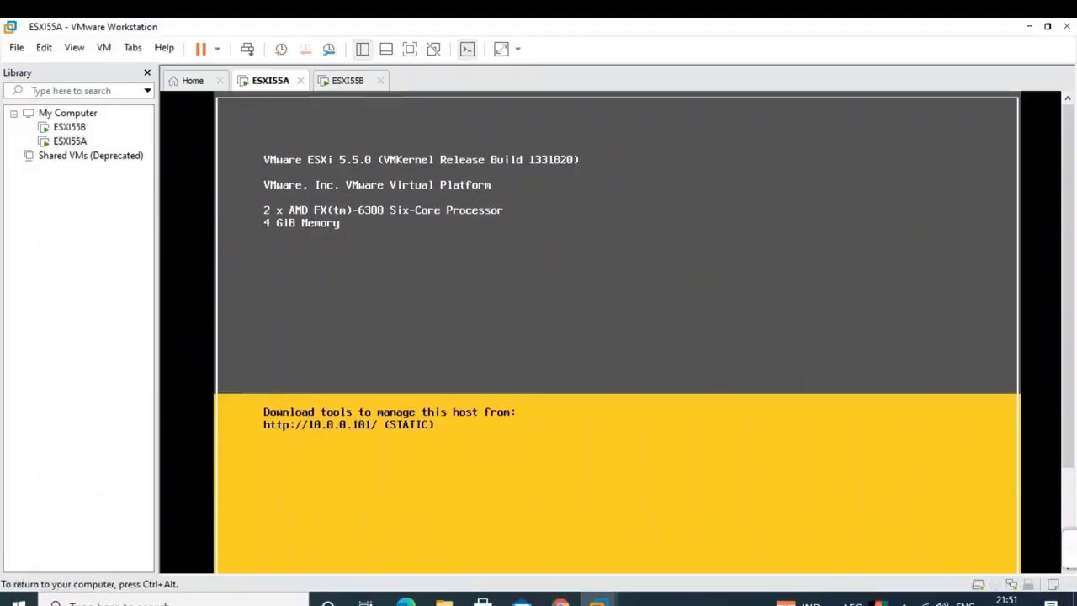
- Release the ESXI55A console and switch to the ESXI55B console
key(ctrl+alt)
click(569, 279)
key(ctrl+alt)
click(349, 81)
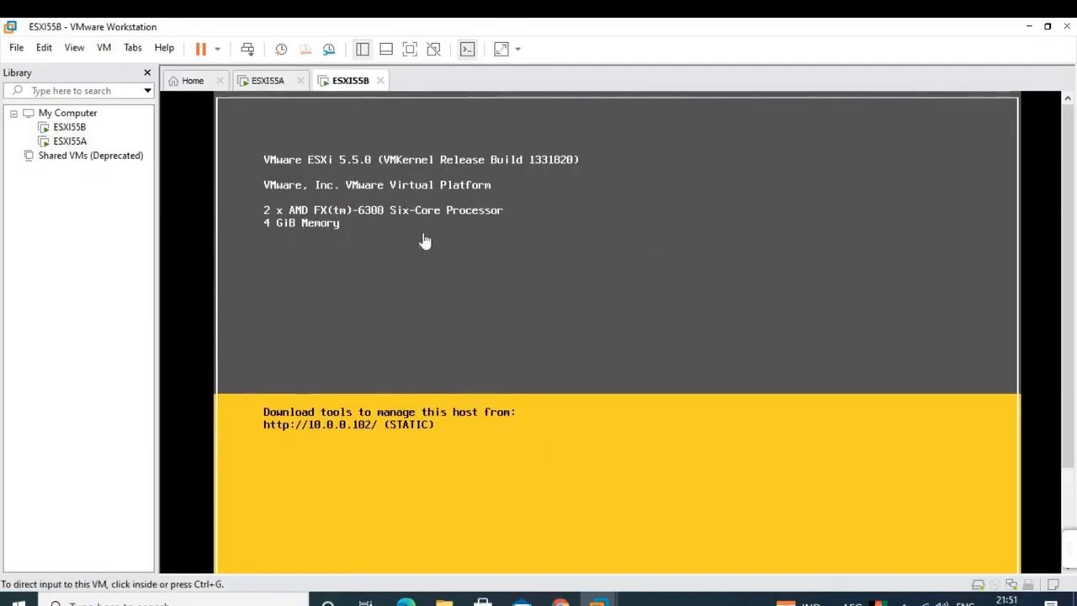
click(425, 242)
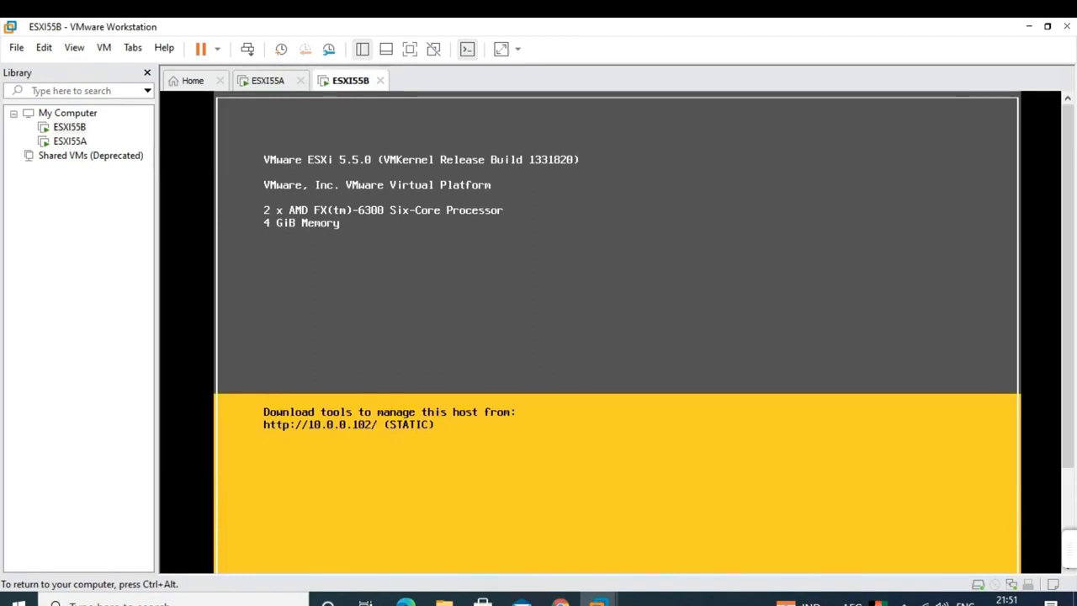
key(ctrl+alt)
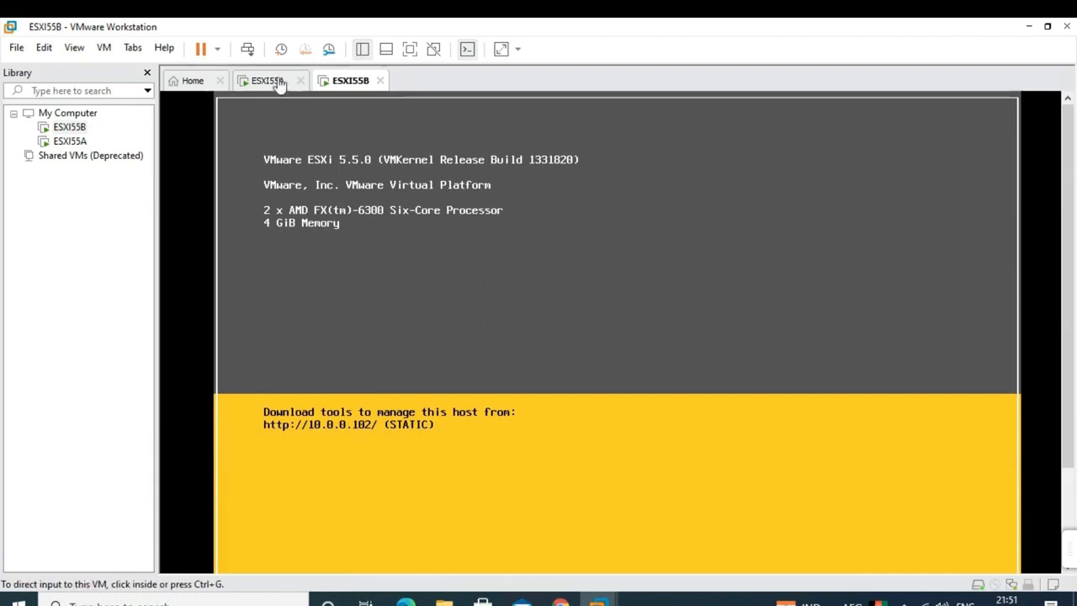
- Flip to ESXI55A and back to ESXI55B showing 10.0.0.102, then minimize Workstation
click(277, 84)
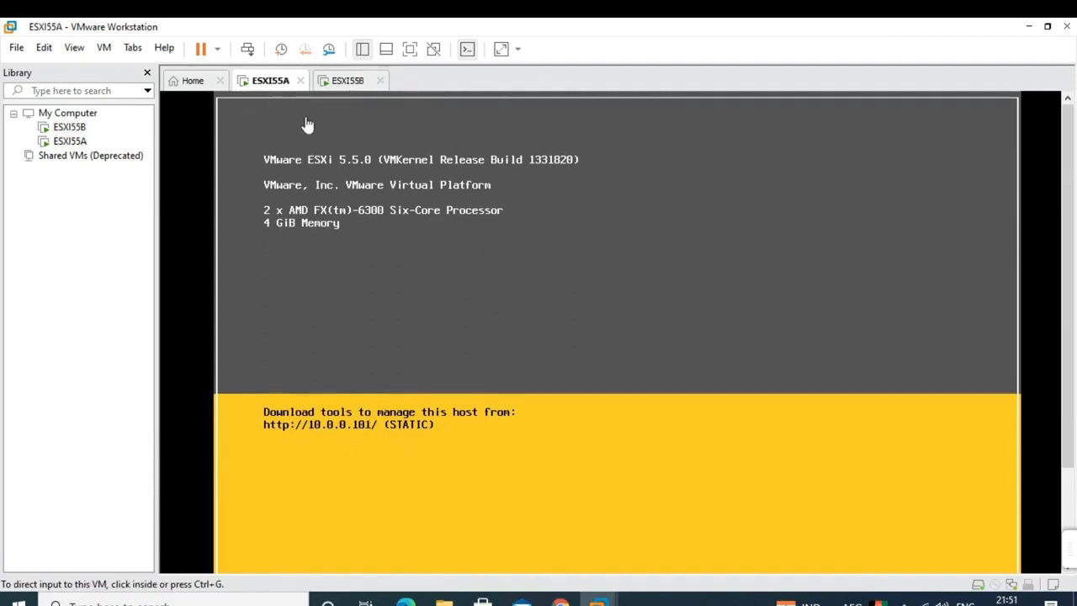
click(347, 87)
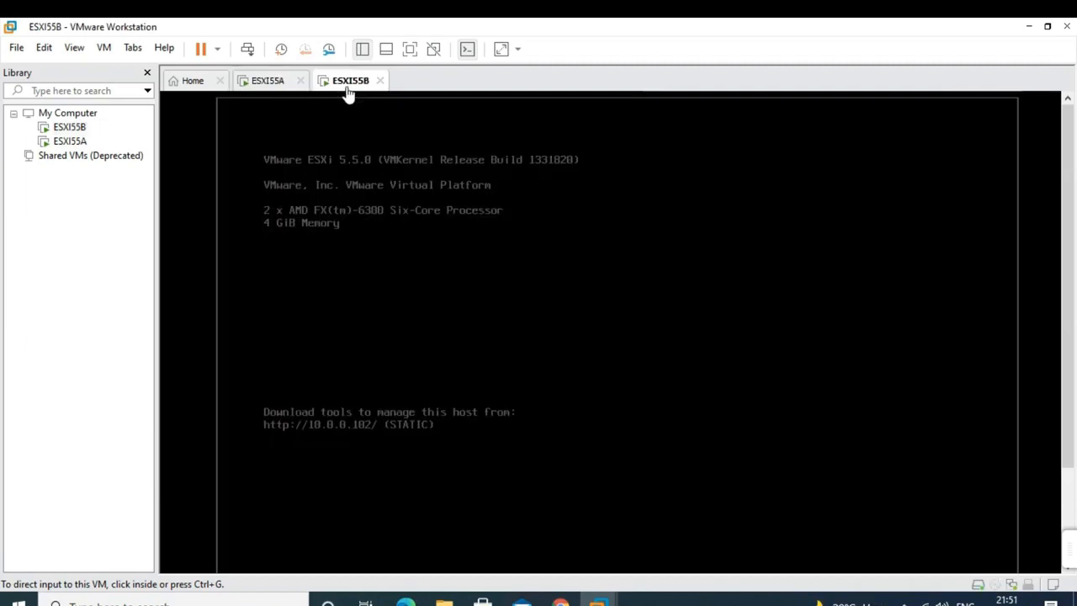
click(531, 436)
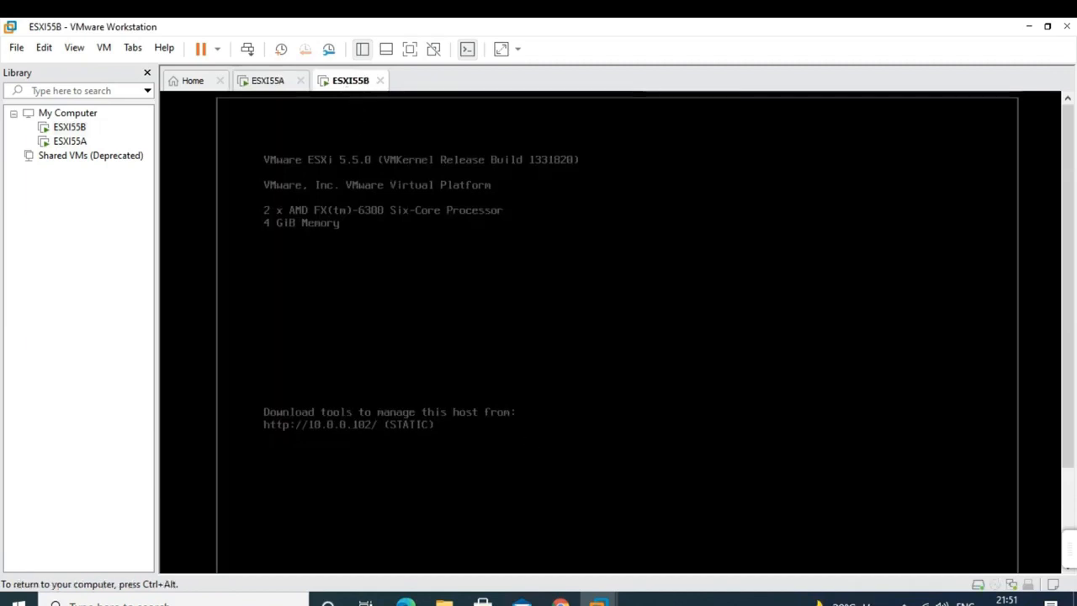
key(ctrl+alt)
click(543, 423)
key(ctrl+alt)
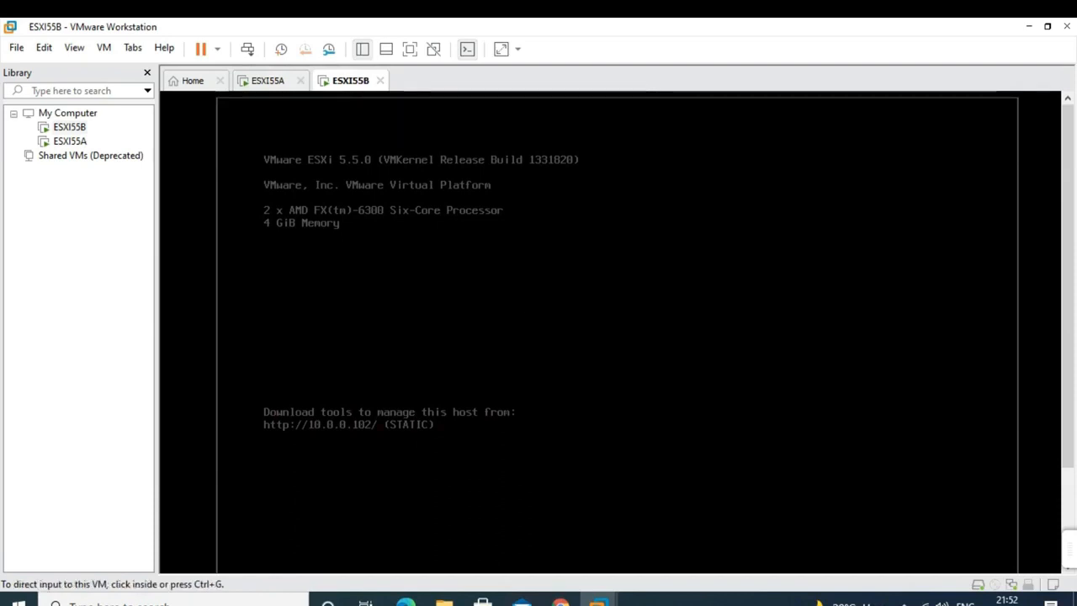
click(528, 282)
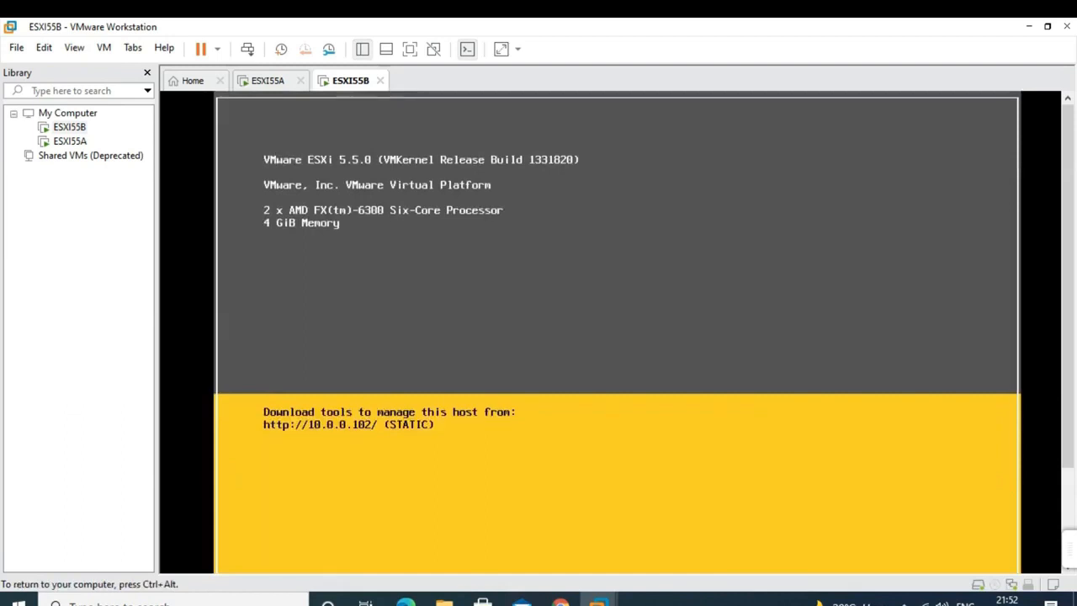
key(ctrl+alt)
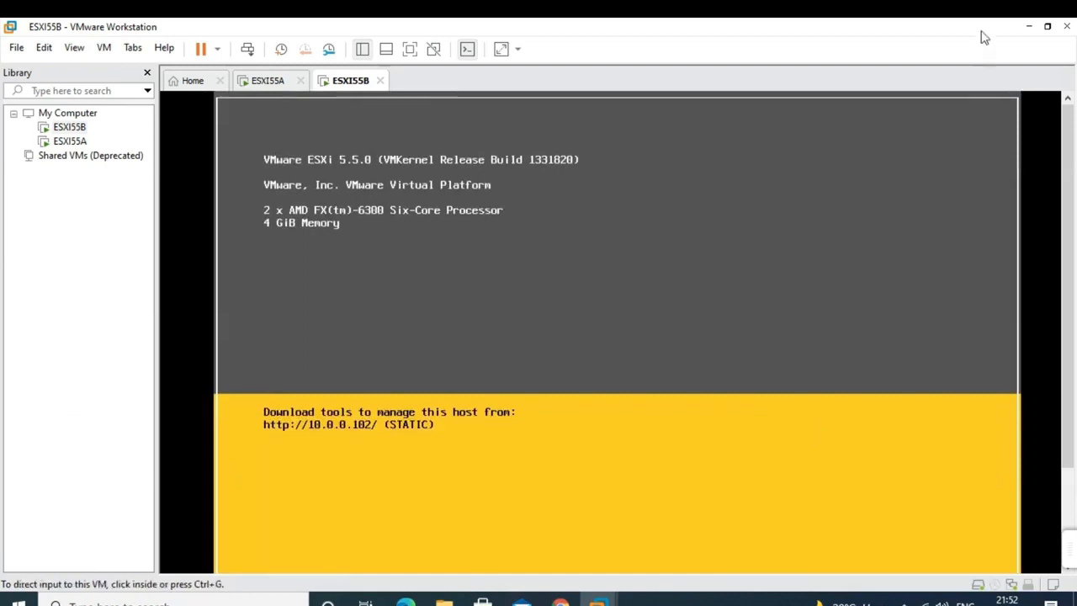
click(1026, 30)
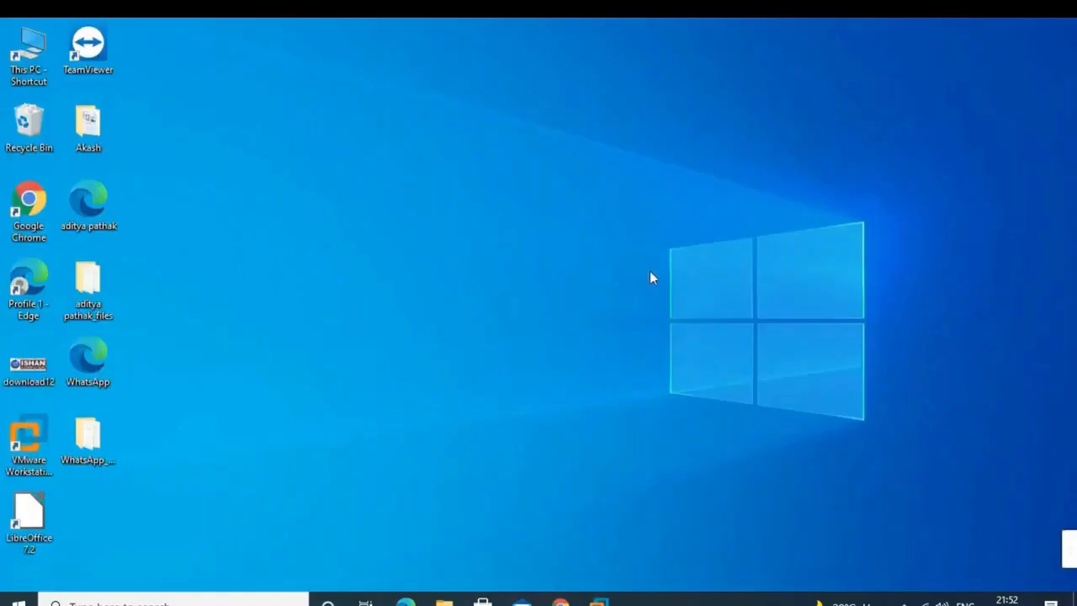
- Bring up pc1, resume it, and unlock Windows 7 with the account password
mouse_move(599, 600)
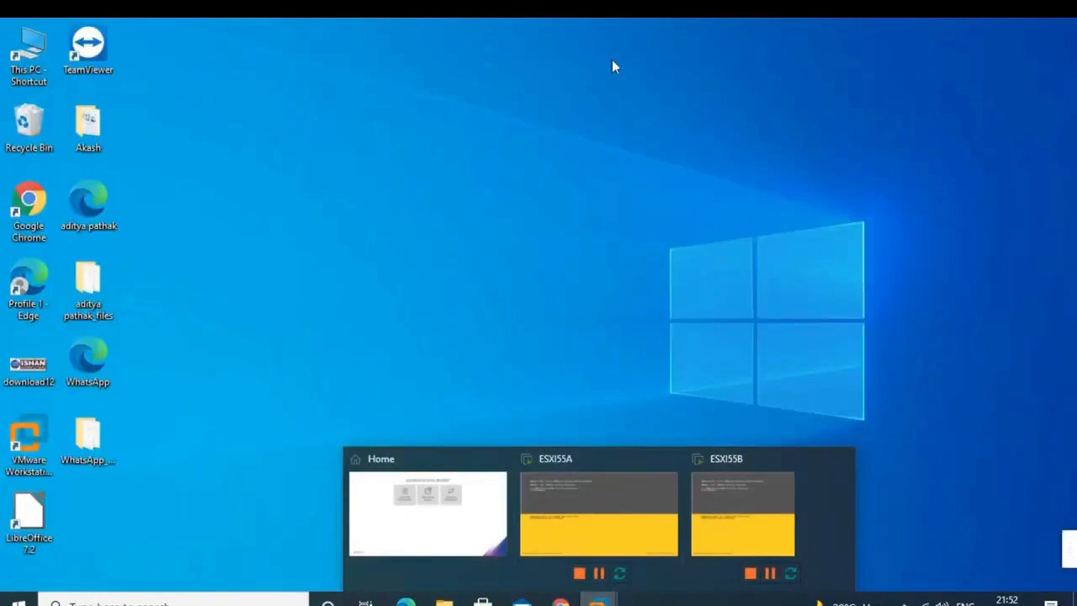
click(690, 23)
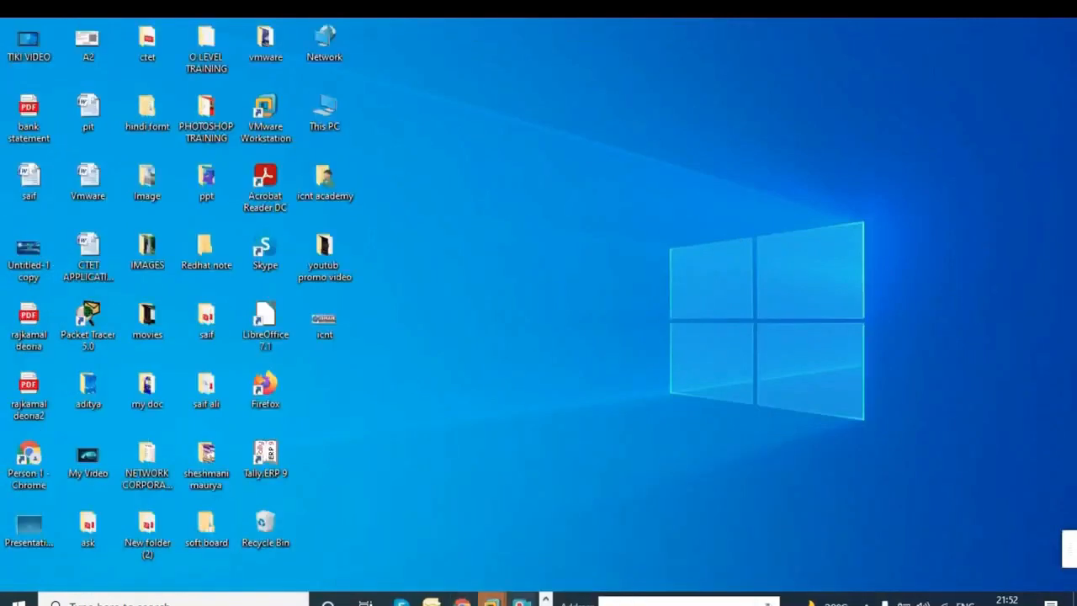
mouse_move(492, 600)
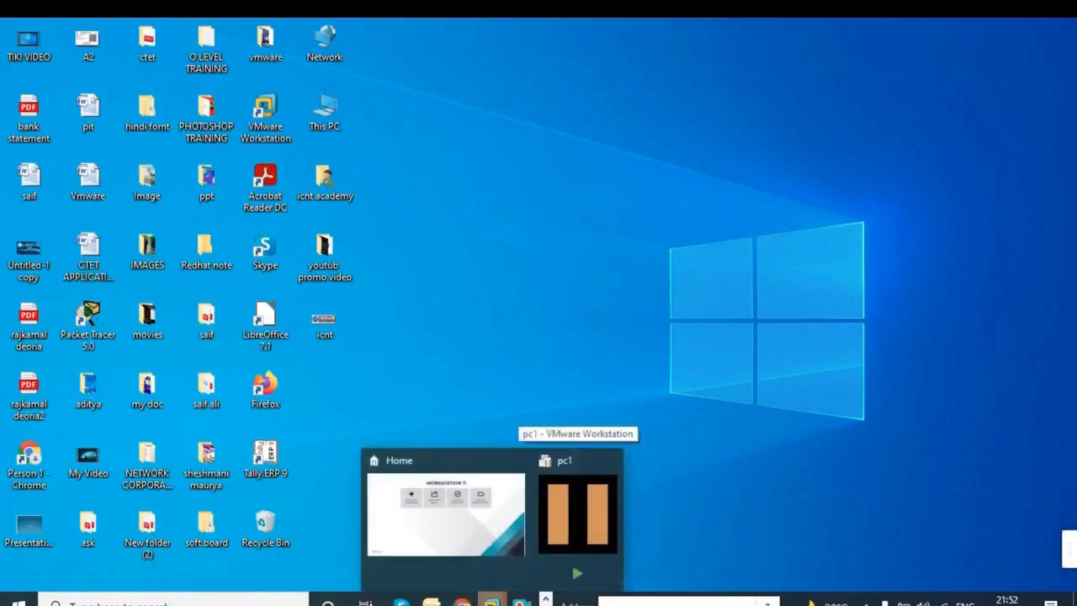
click(573, 491)
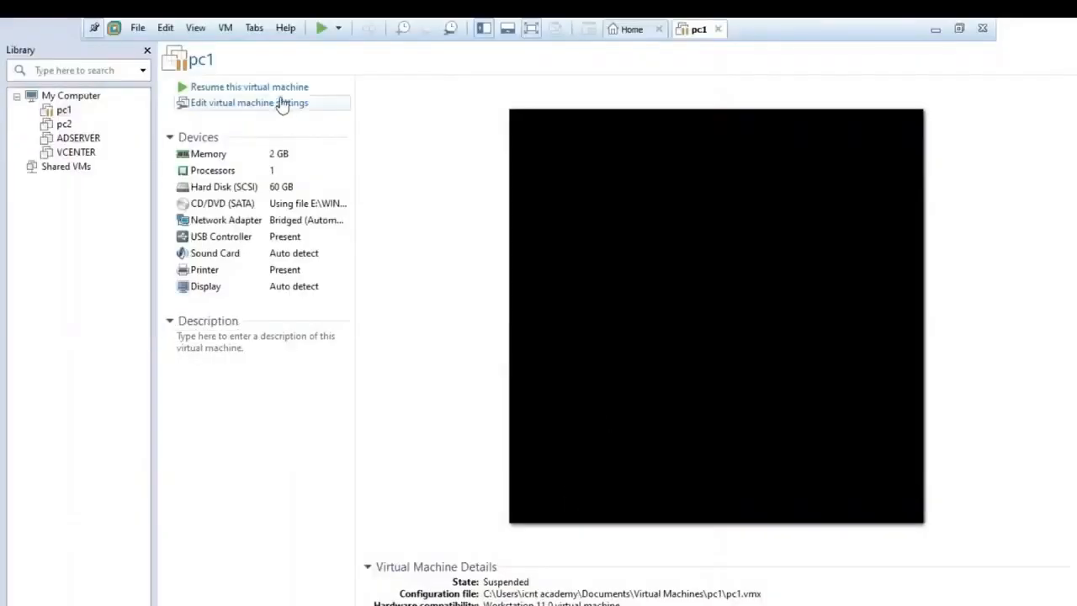
click(308, 89)
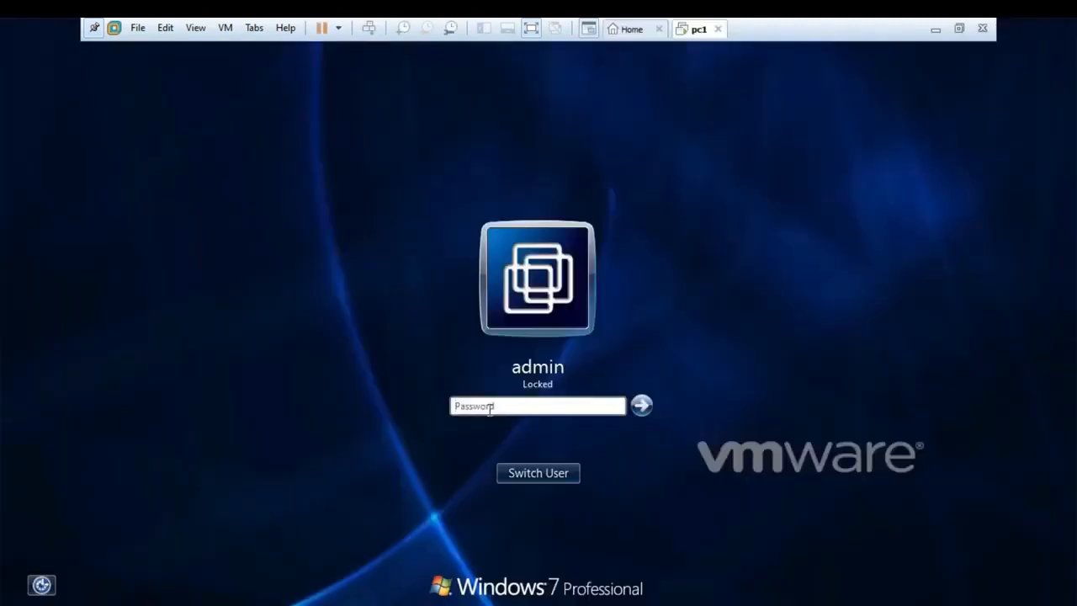
click(476, 407)
text(•••••••)
key(Return)
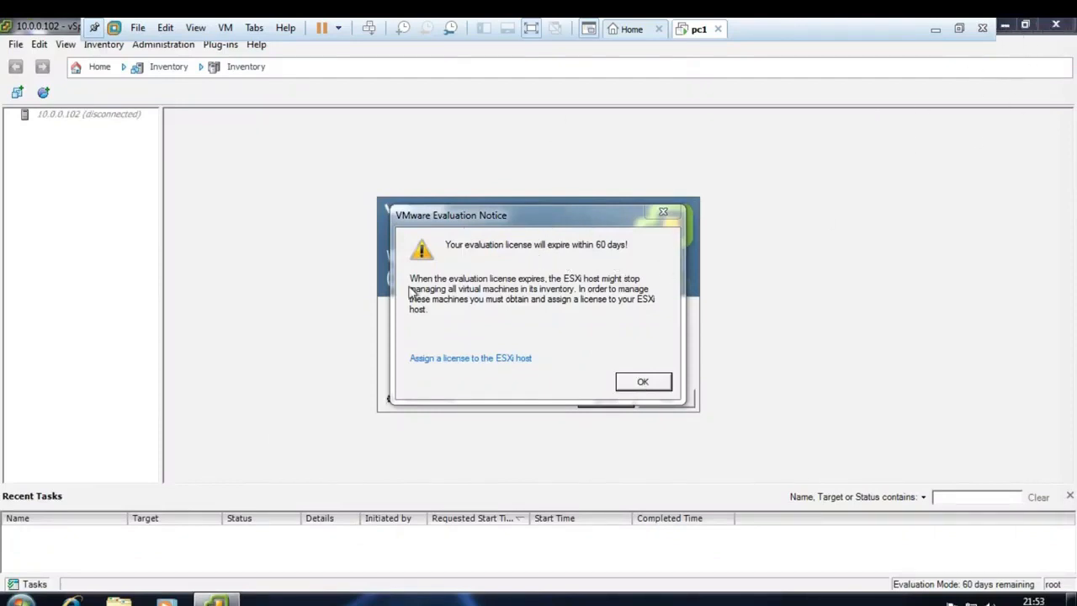
- Exit full screen, close Task Manager, and launch vSphere Client from its desktop shortcut
click(530, 28)
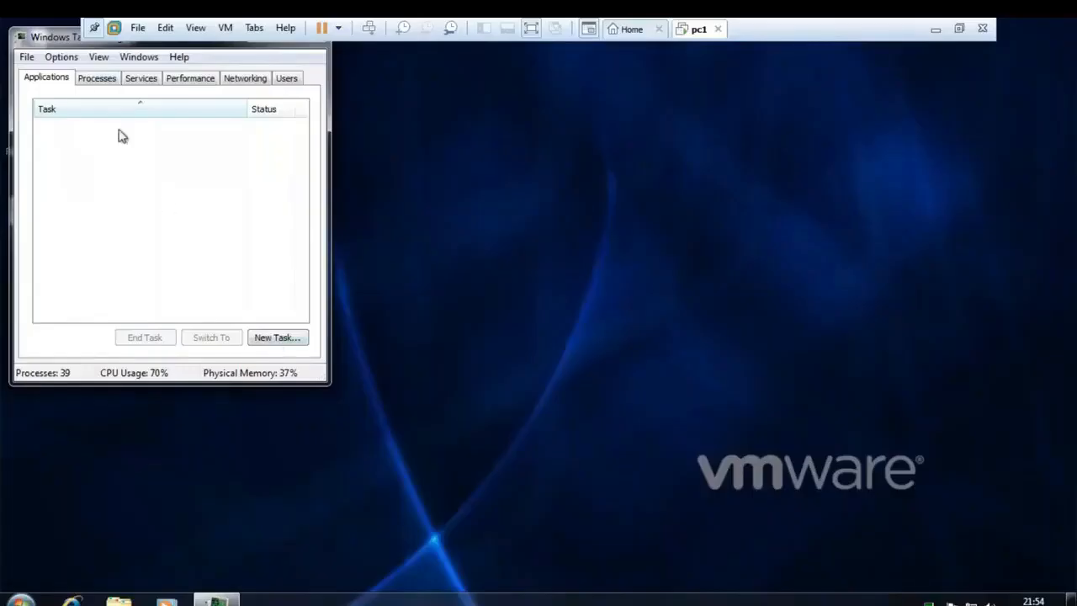
drag(72, 48, 218, 137)
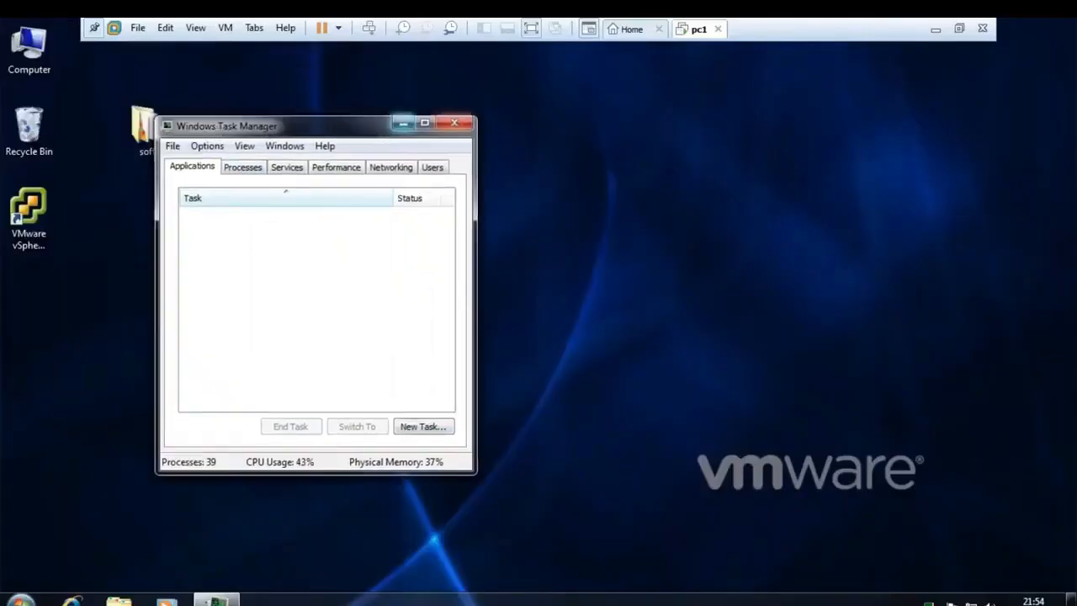
click(465, 122)
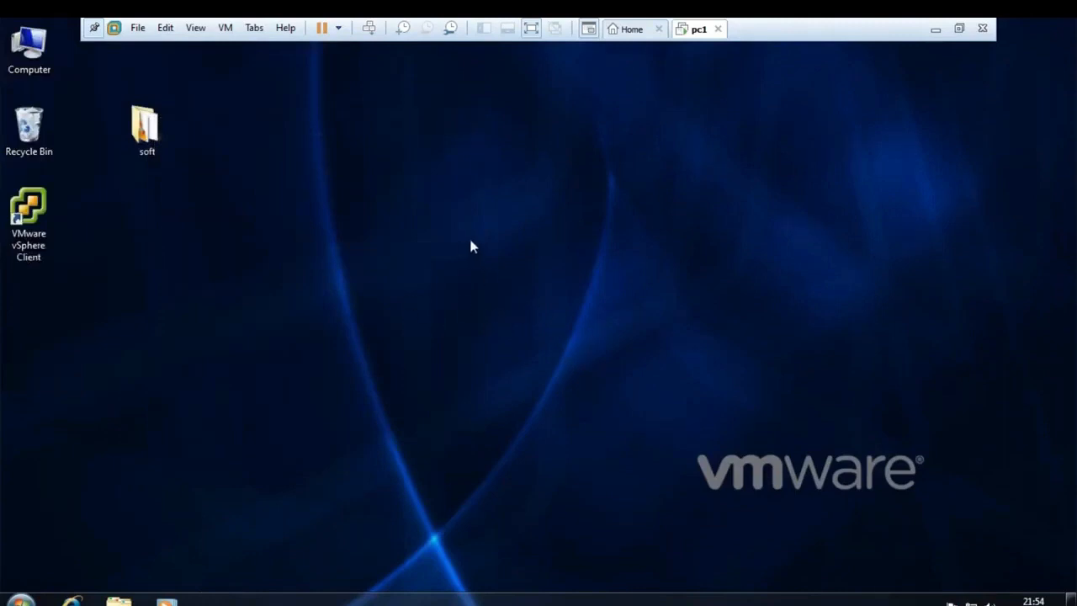
double_click(38, 212)
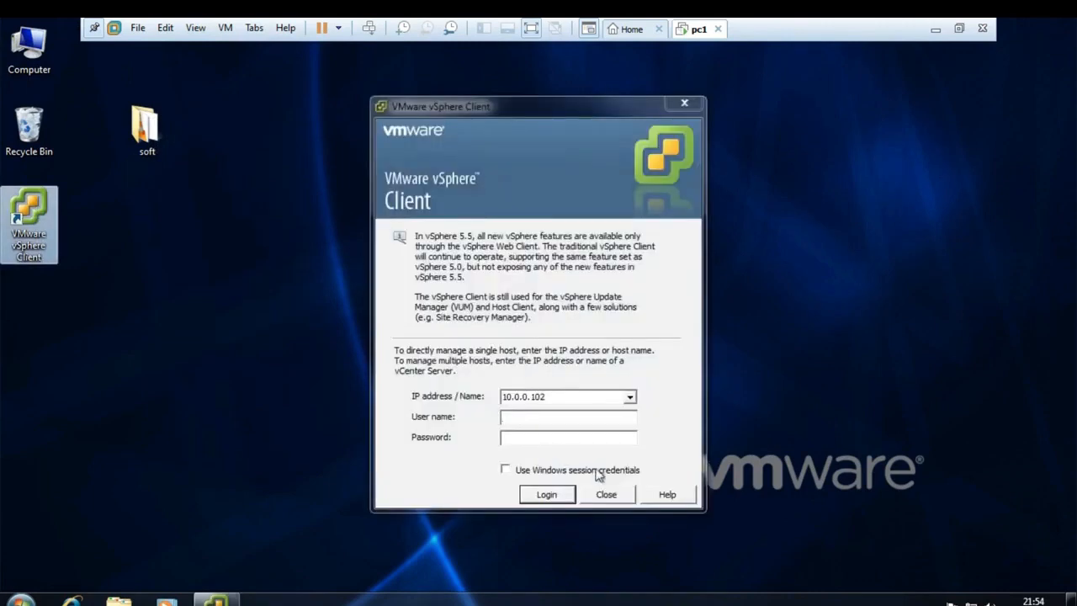
- Attempt a root login to host 10.0.0.101 with the account password
click(558, 393)
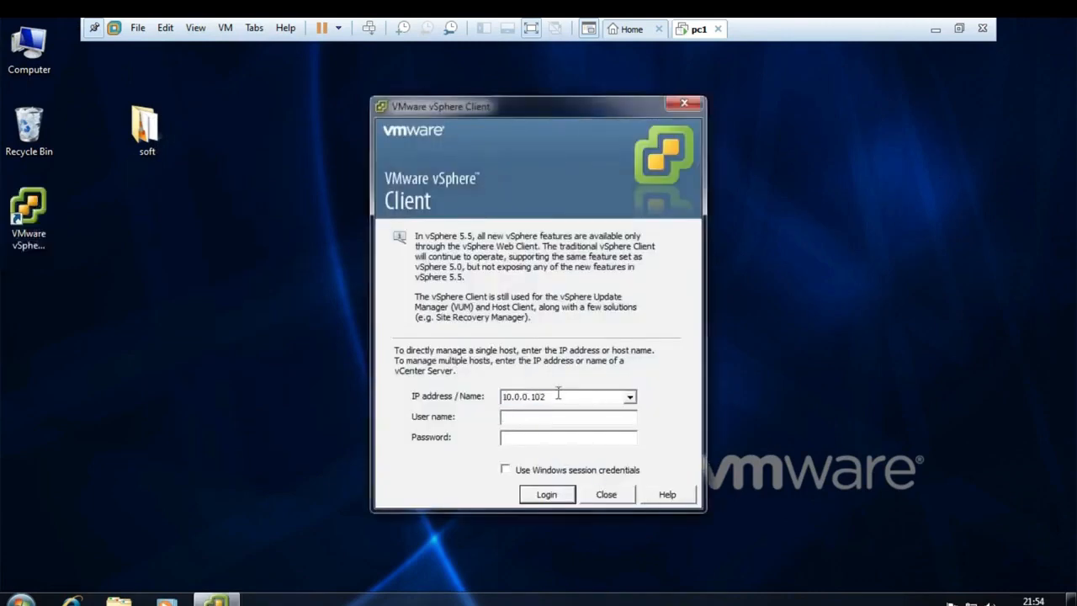
key(BackSpace)
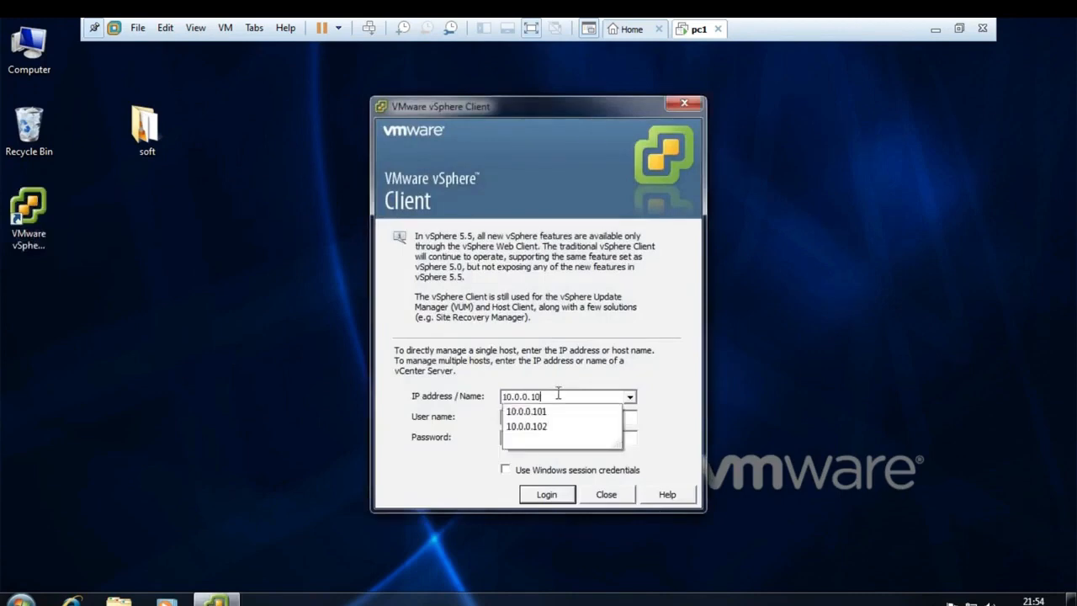
text(1)
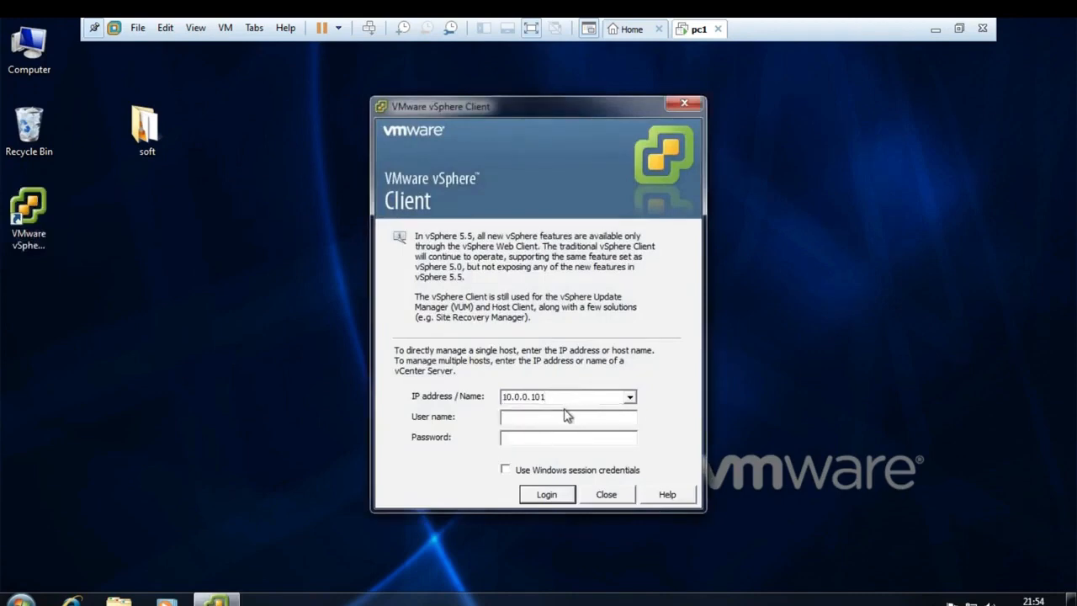
click(563, 420)
text(root)
text(*****)
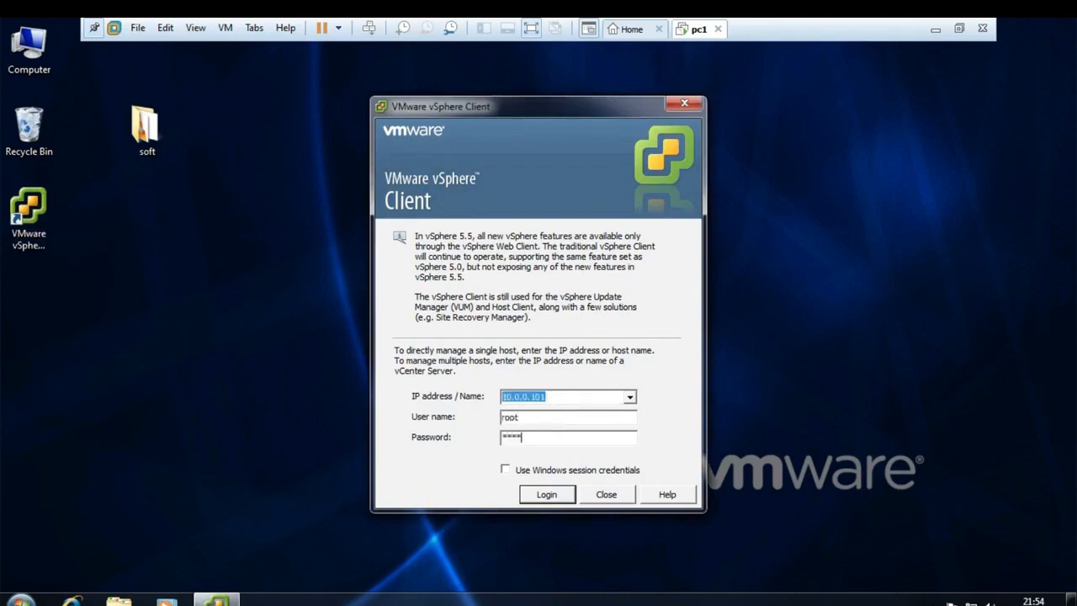
text(****)
click(544, 496)
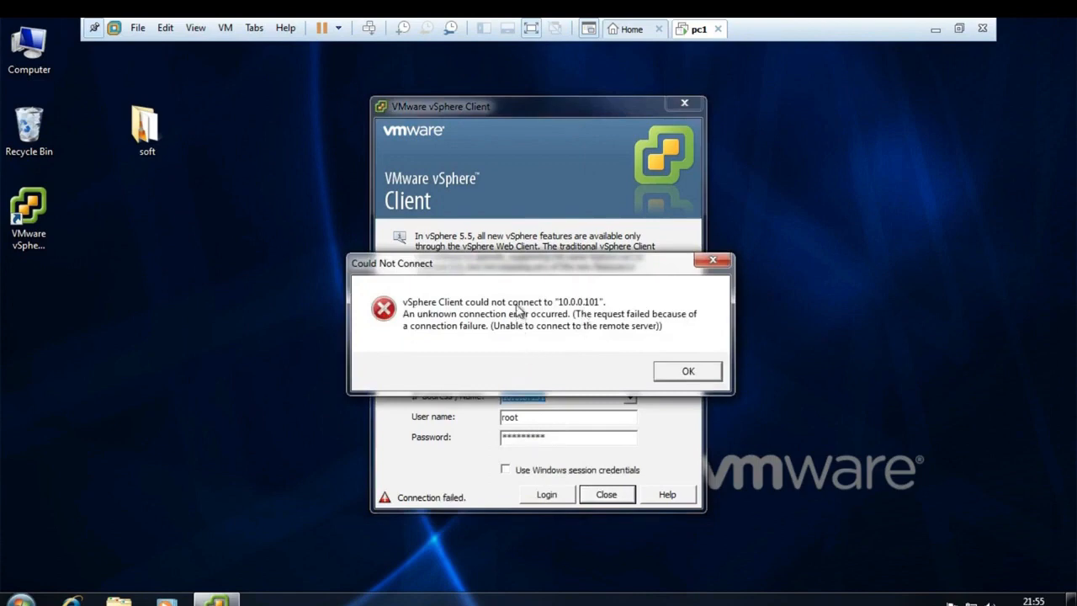
- Dismiss the Could Not Connect error and bring up the Run prompt
click(683, 374)
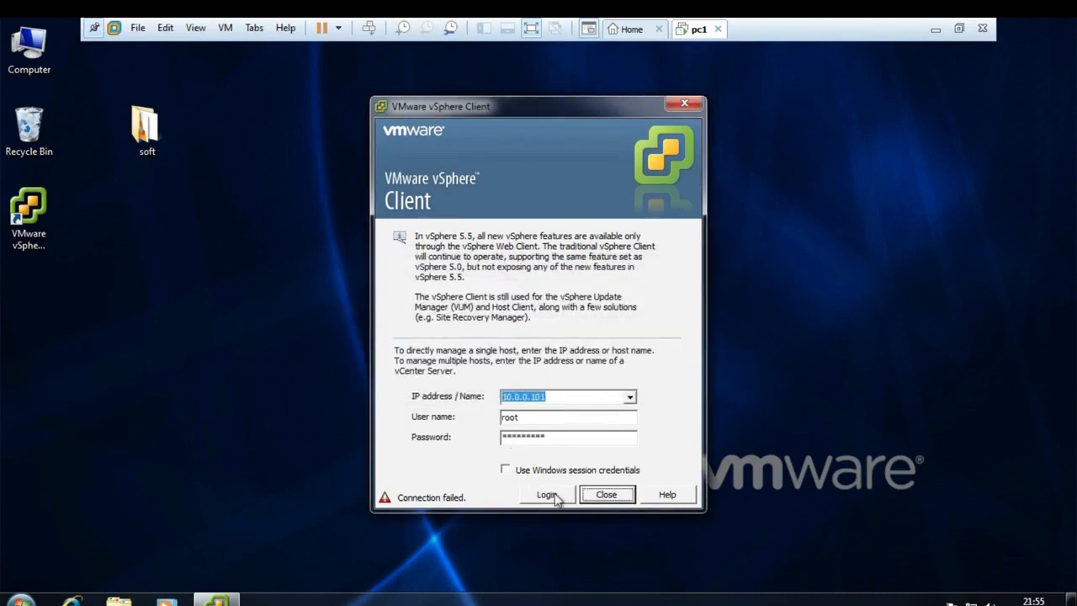
click(261, 291)
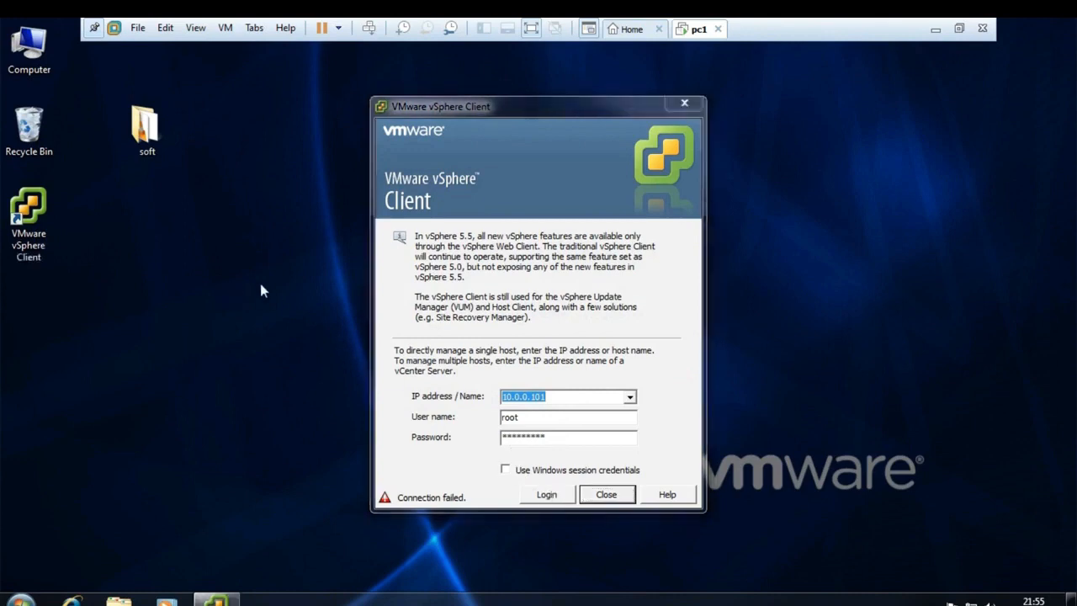
key(super+r)
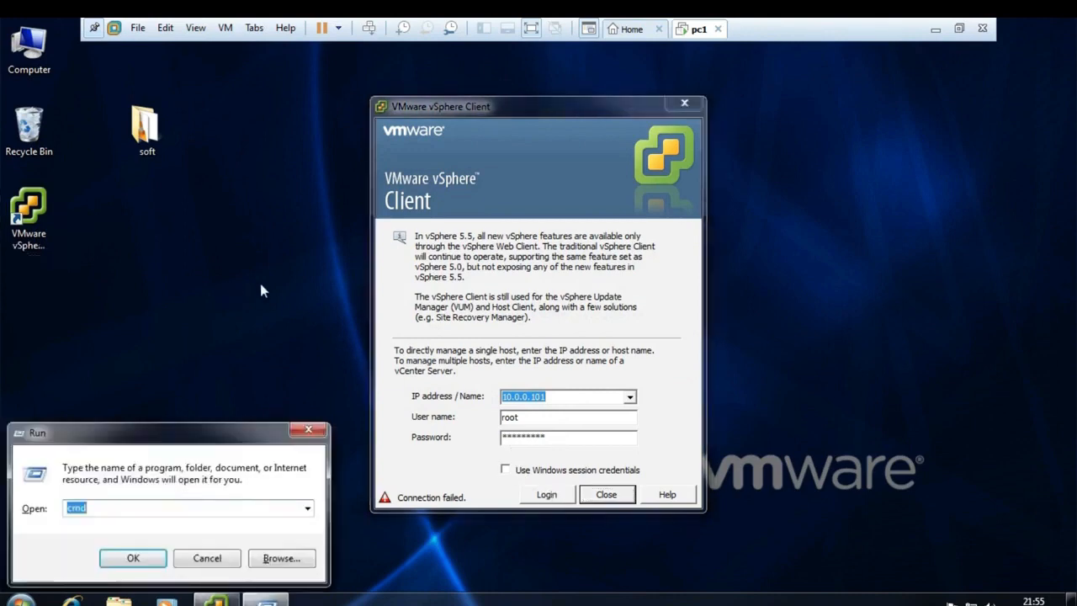
- Open Command Prompt and ping 10.0.0.101
key(Return)
text(ping )
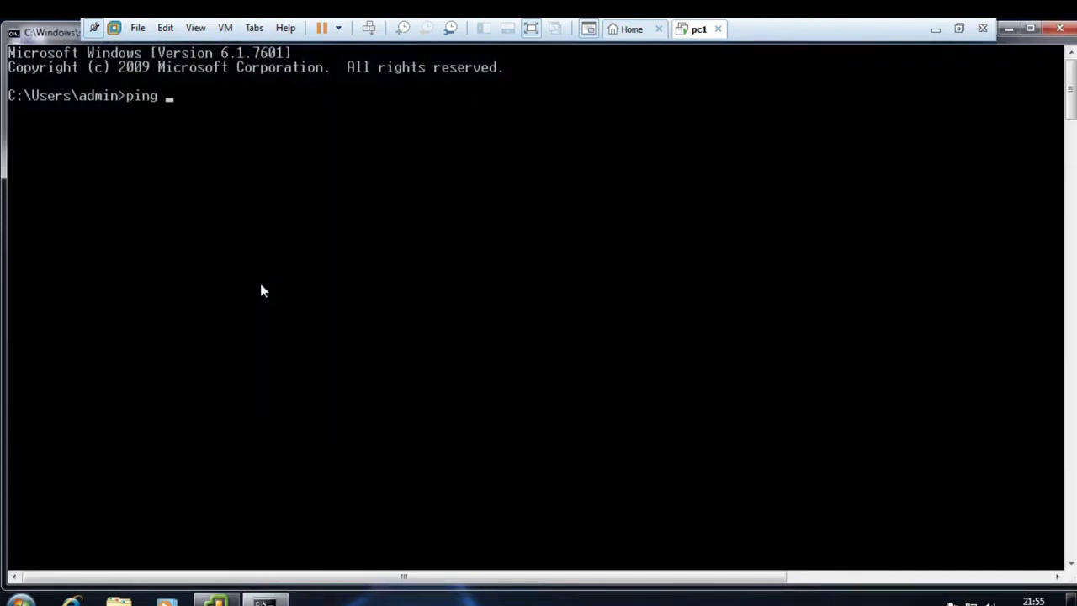
text(10.0.0.101)
key(Return)
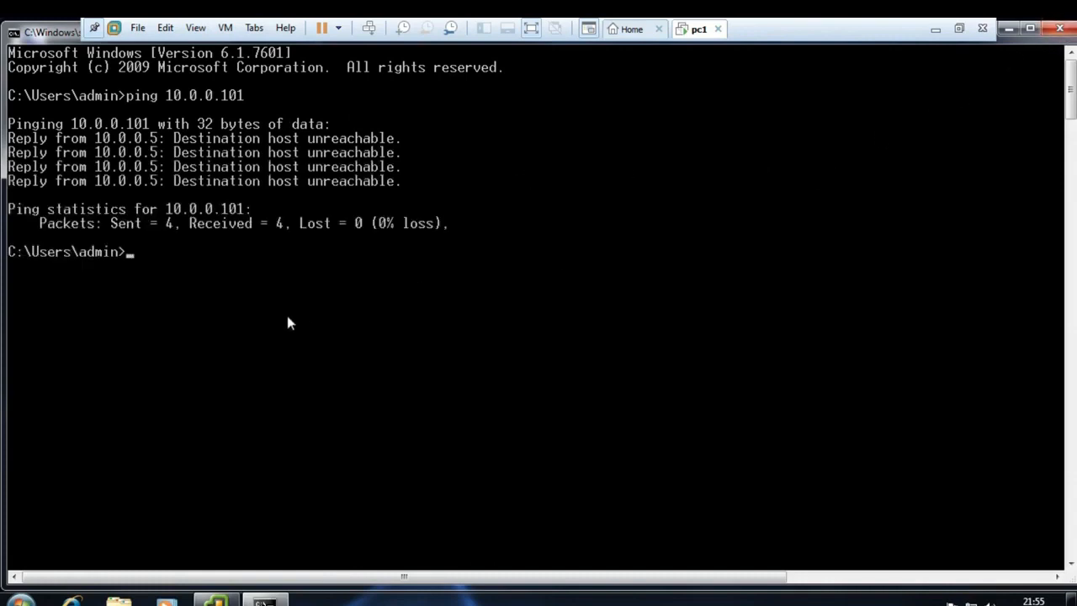
- Ping 10.0.0.102 by editing the previous command, then minimize the command window
key(Up)
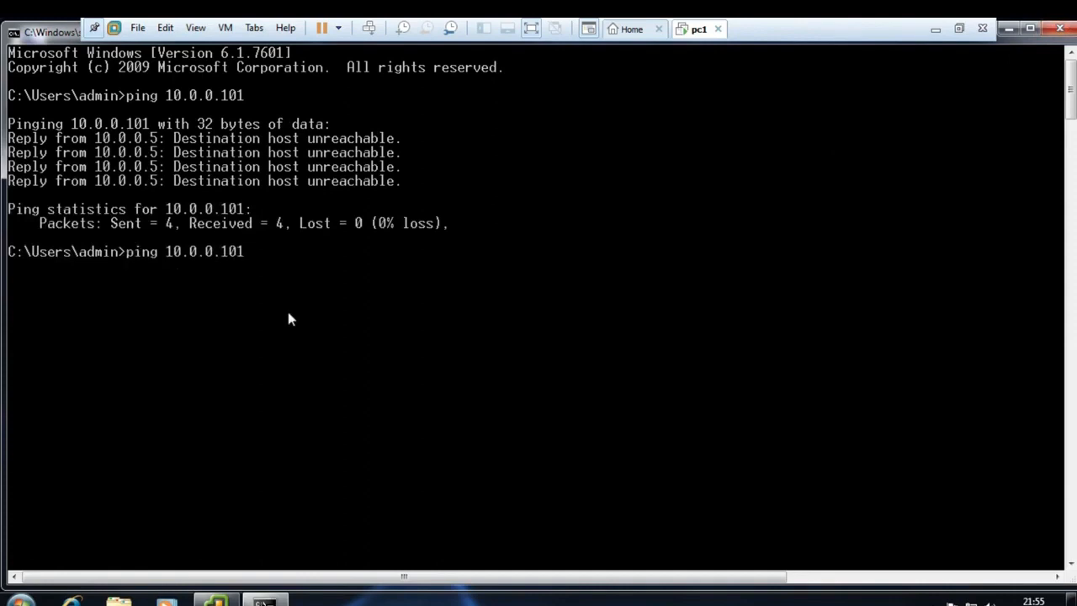
key(BackSpace)
text(2)
key(Return)
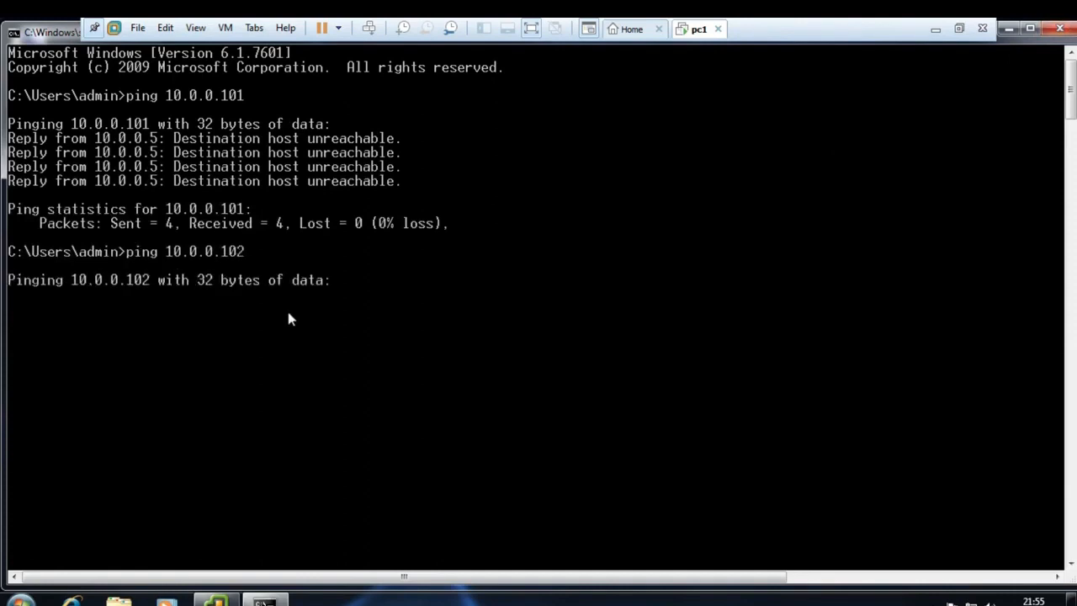
click(1009, 29)
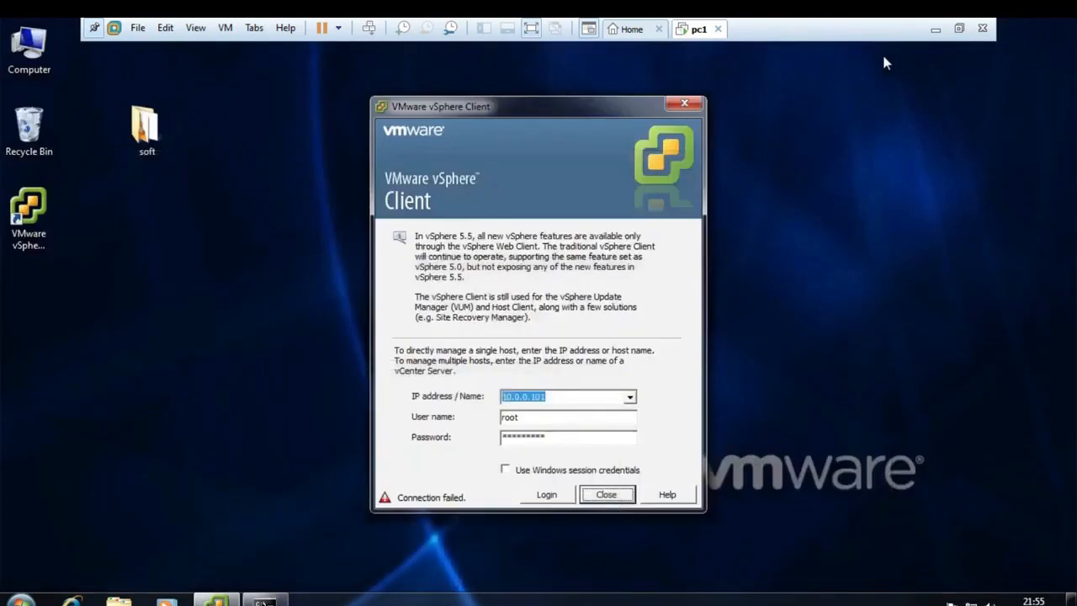
- Minimize VMware Workstation and page through the taskbar's app icons
click(933, 34)
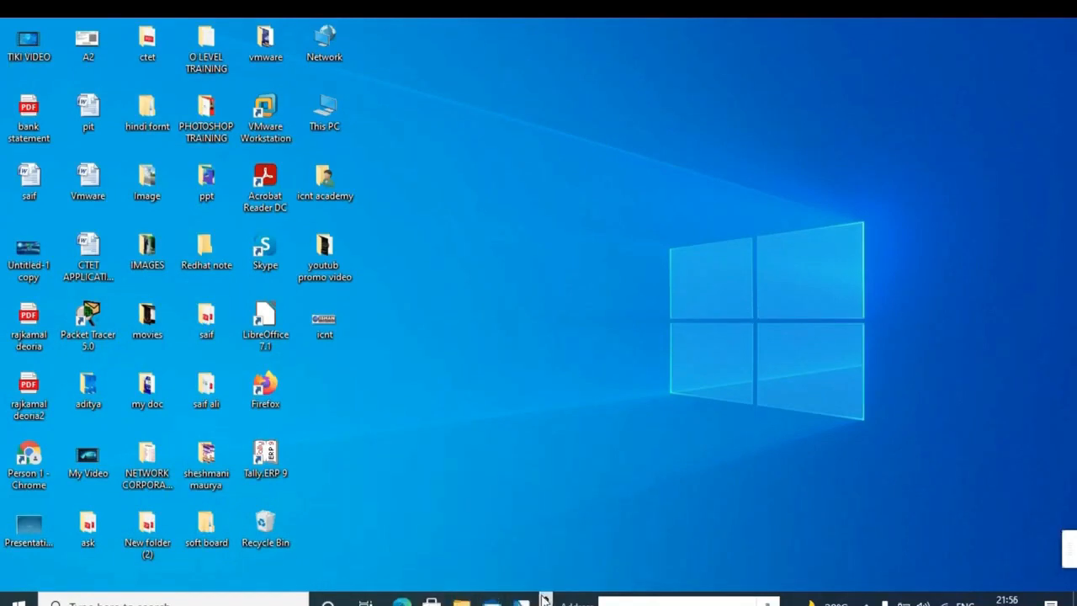
click(545, 598)
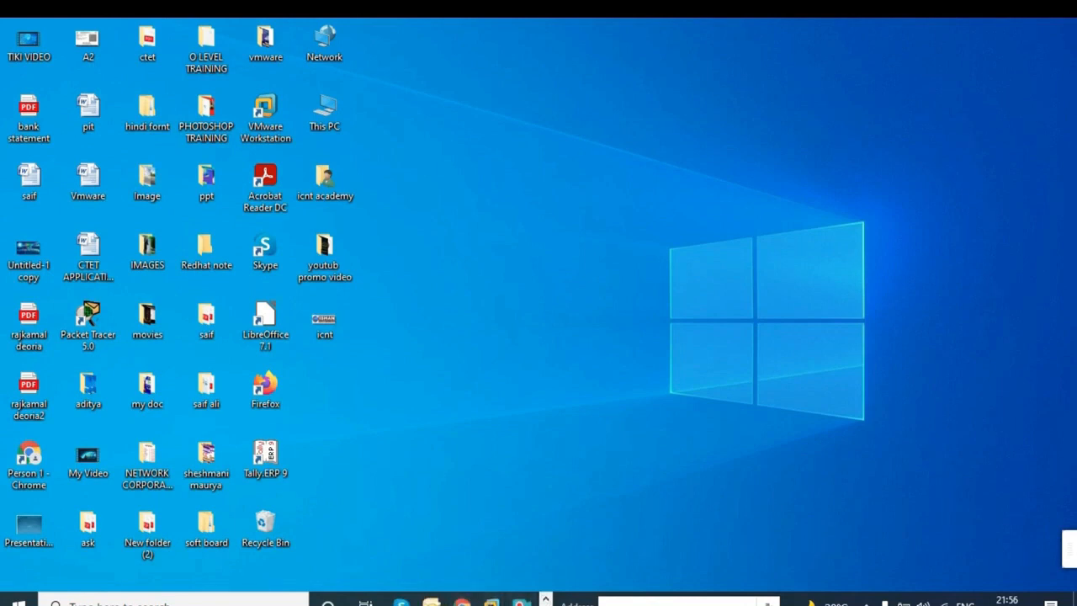
click(545, 598)
click(545, 598)
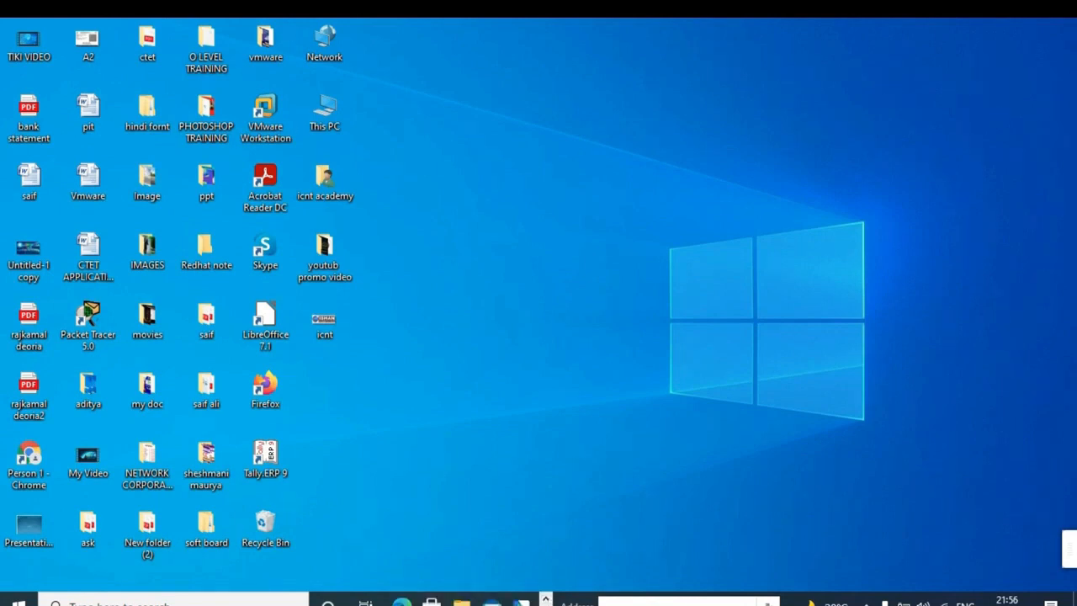
click(545, 598)
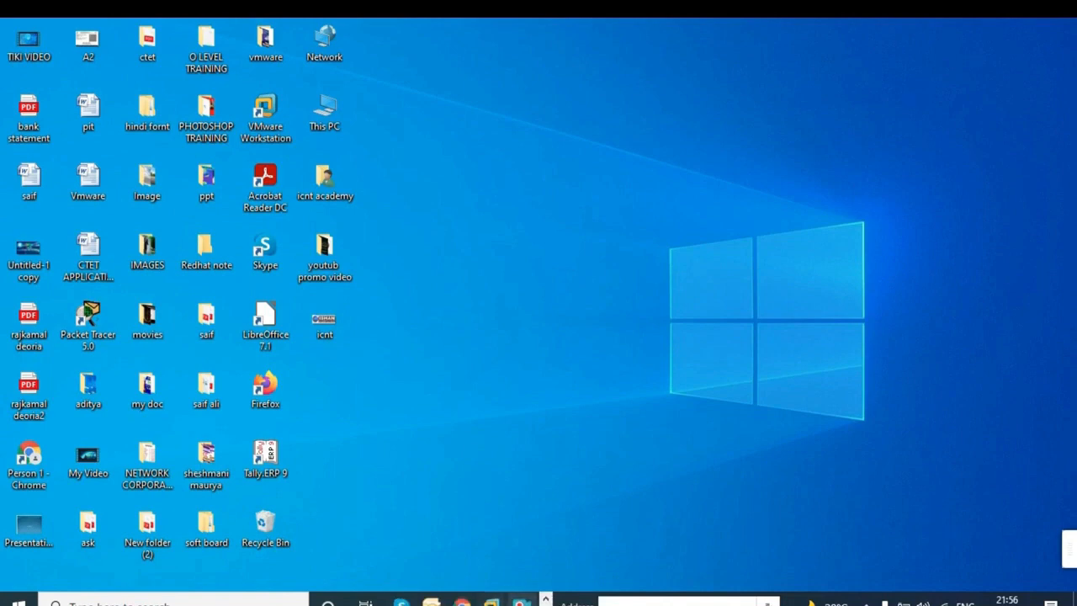
mouse_move(524, 599)
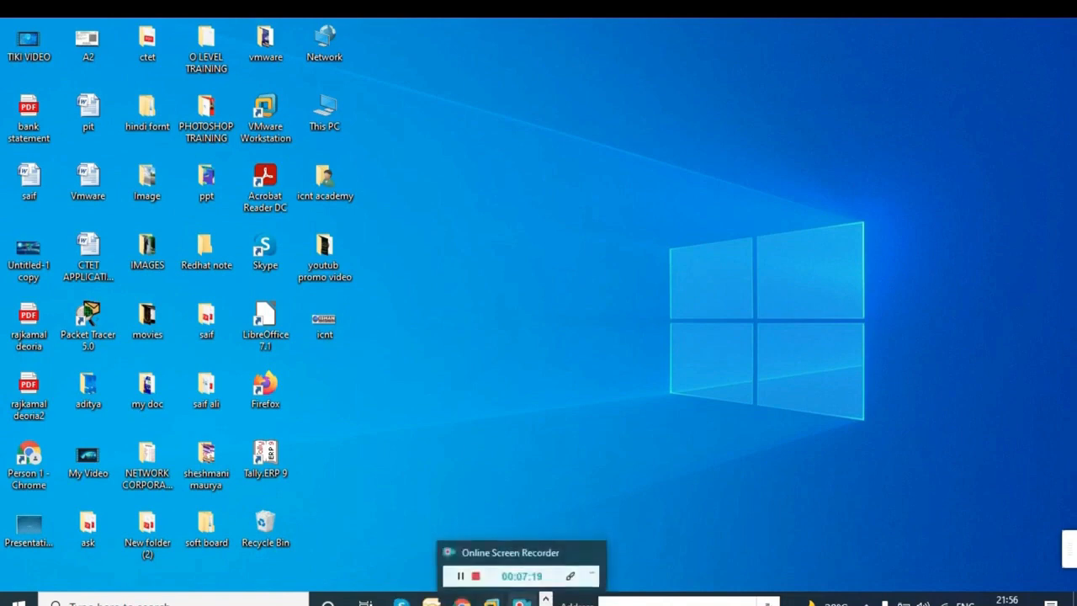
click(545, 597)
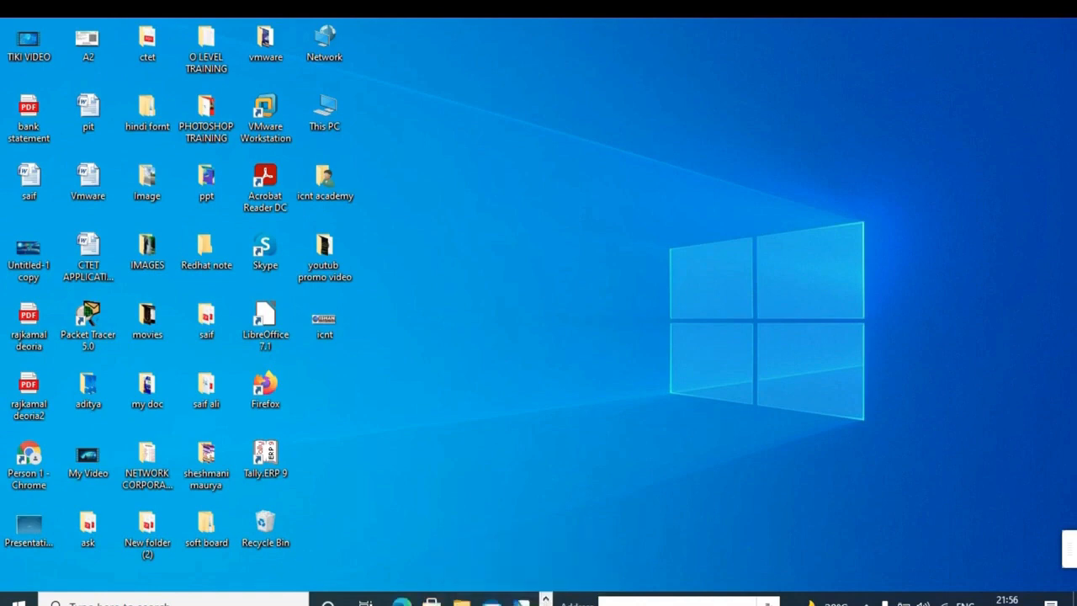
click(545, 603)
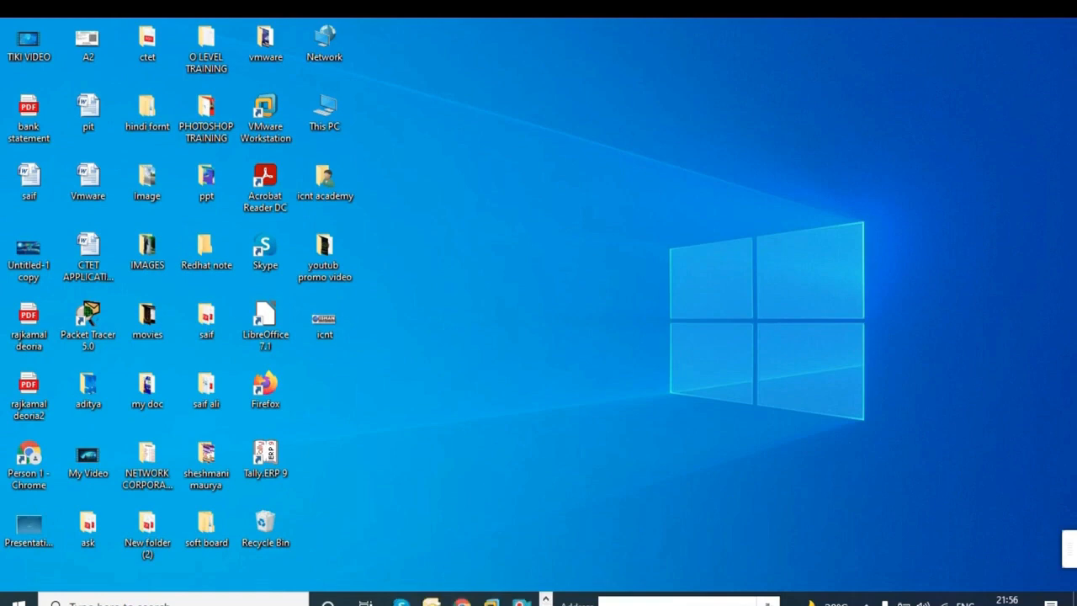
click(546, 599)
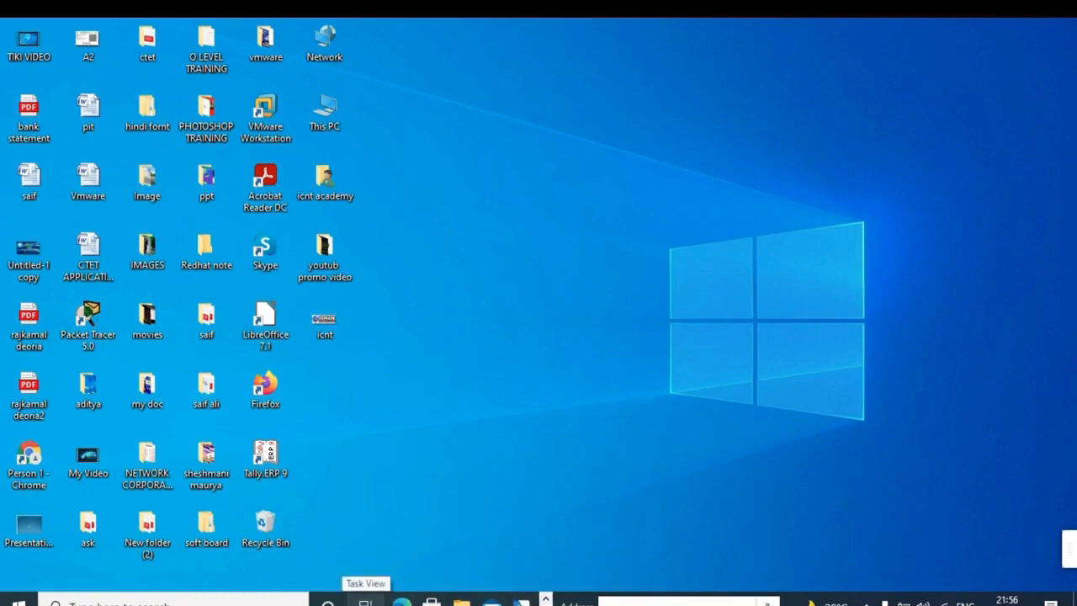
- Switch to the Remote Desktop session on 192.168.1.41 via Task View and preview its Workstation windows
click(364, 600)
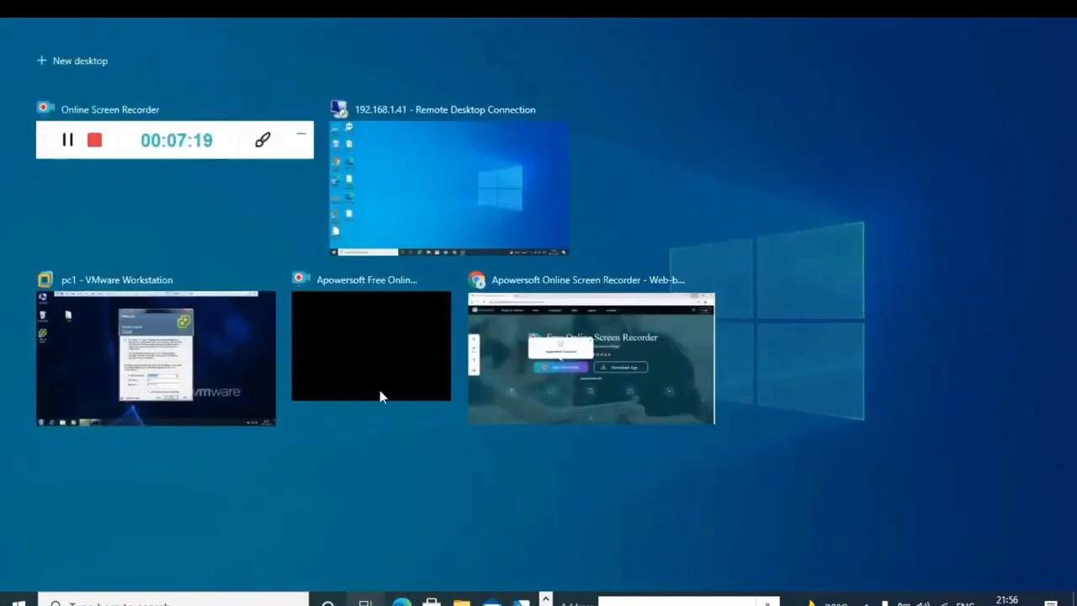
click(448, 197)
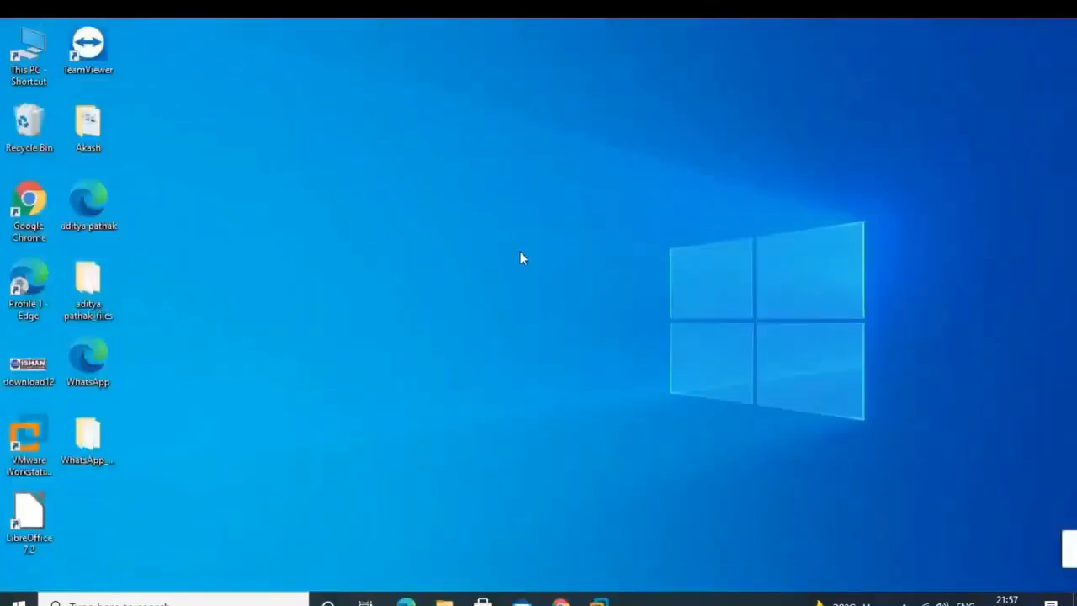
mouse_move(584, 20)
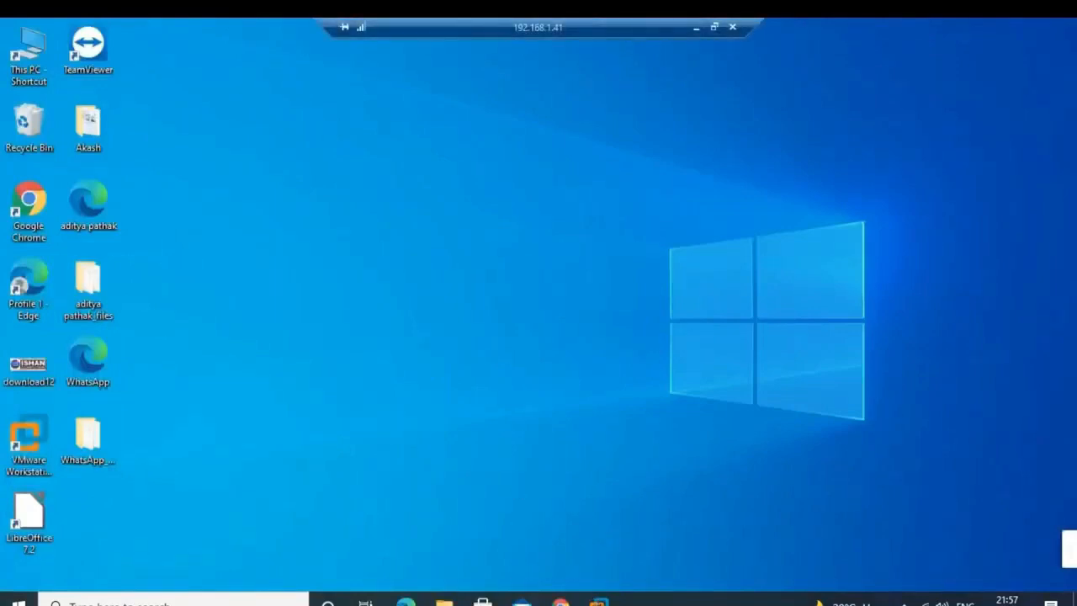
mouse_move(598, 601)
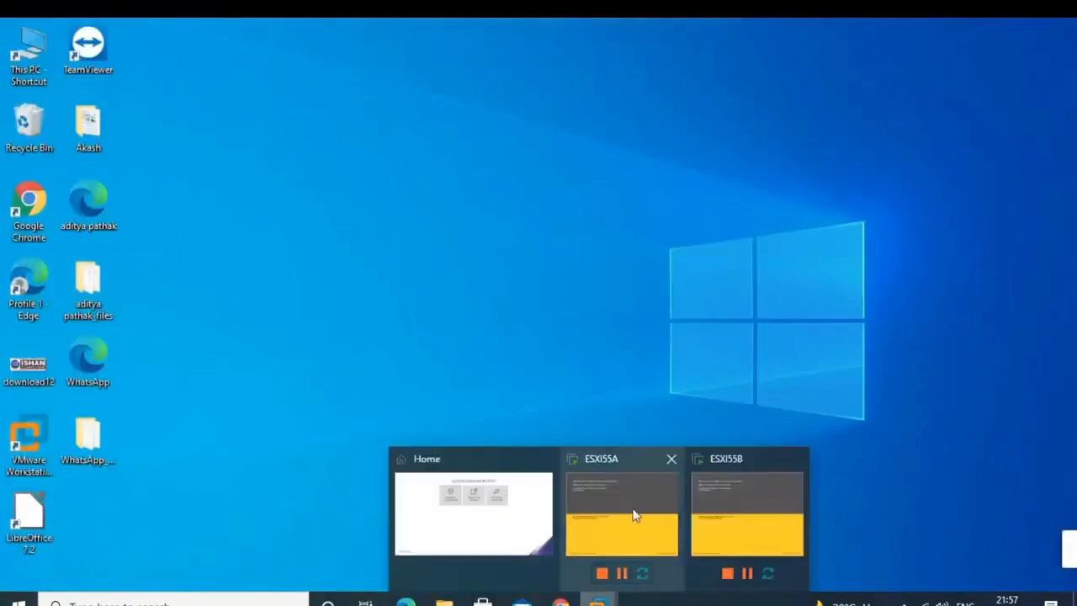
click(634, 515)
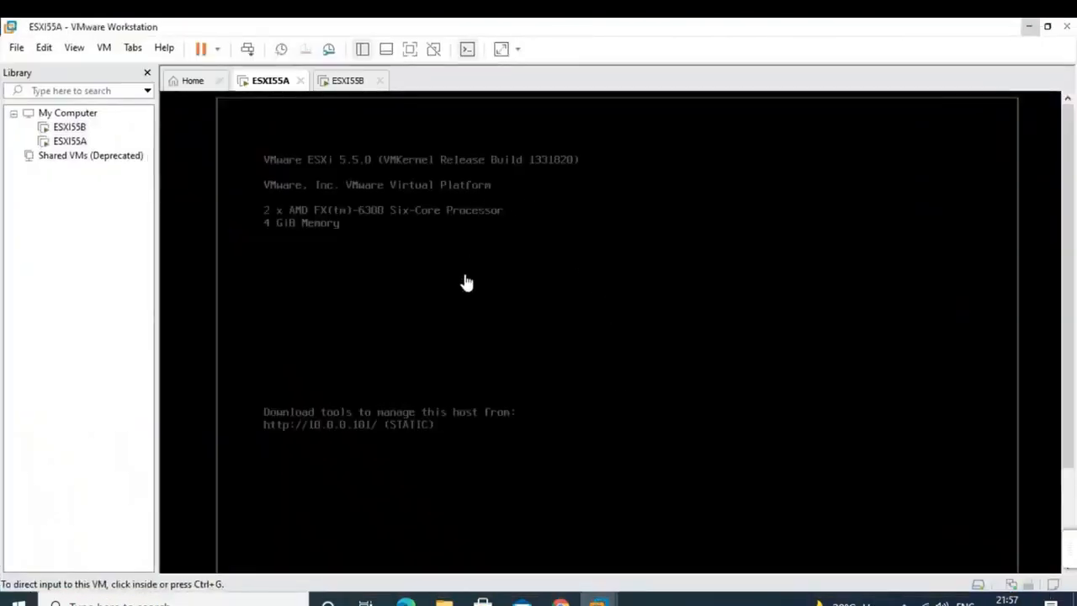
click(466, 283)
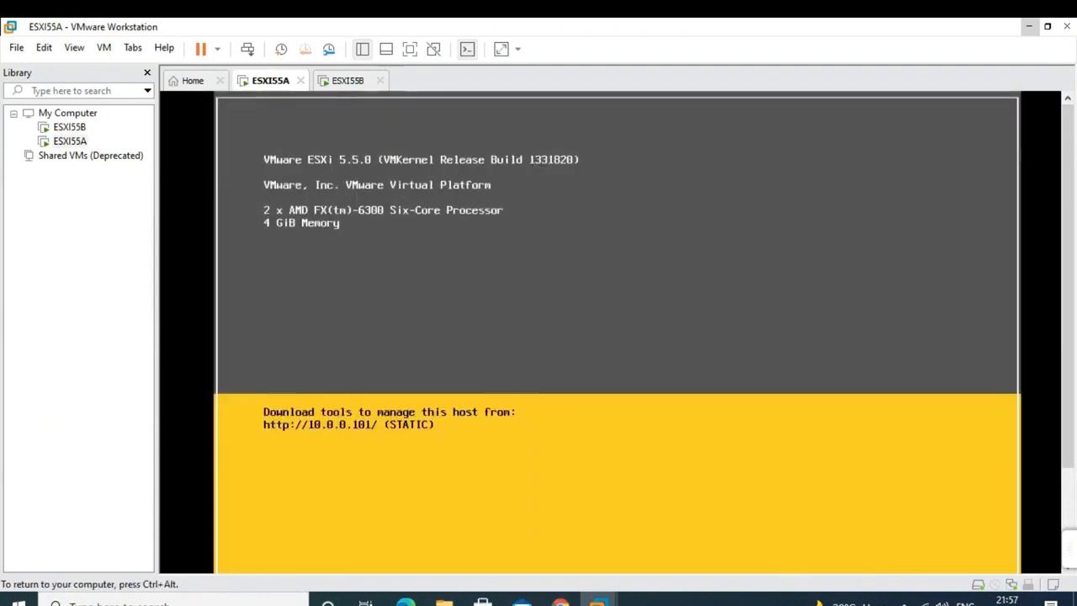
key(ctrl+alt)
click(355, 258)
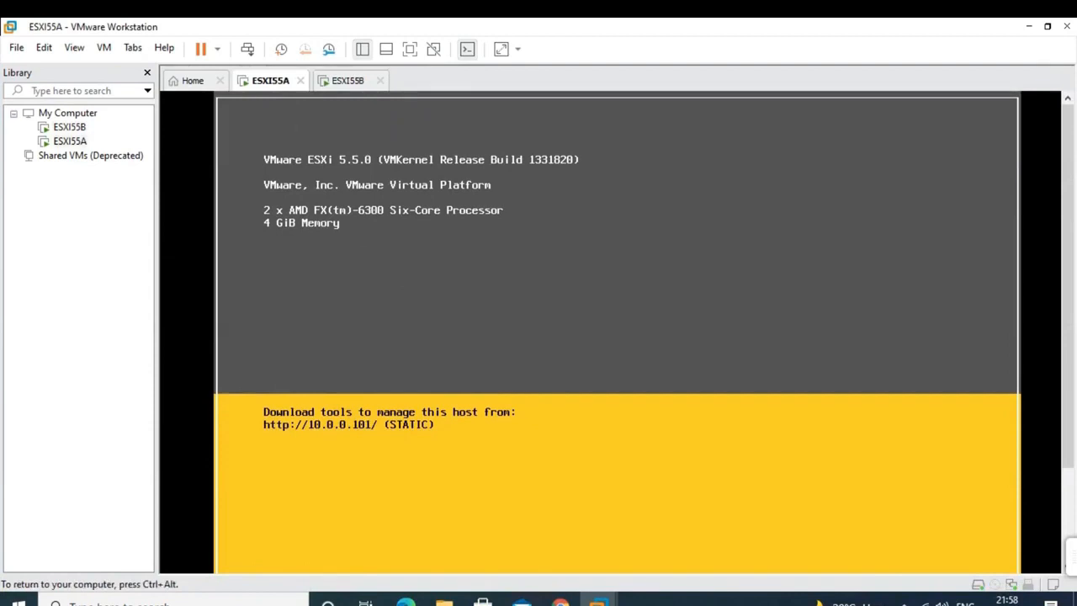
key(ctrl+alt)
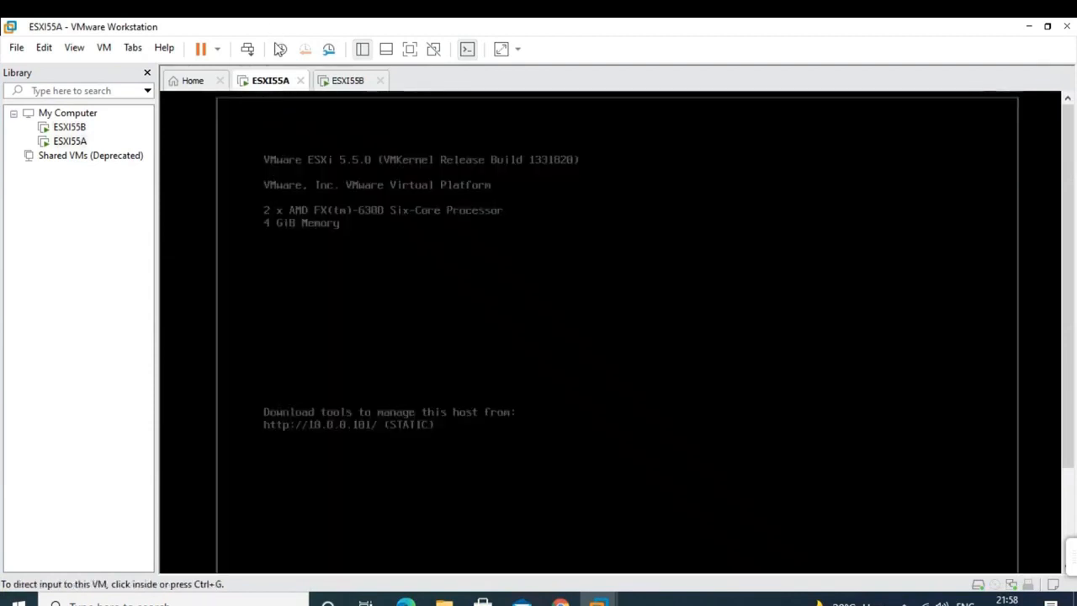
right_click(272, 84)
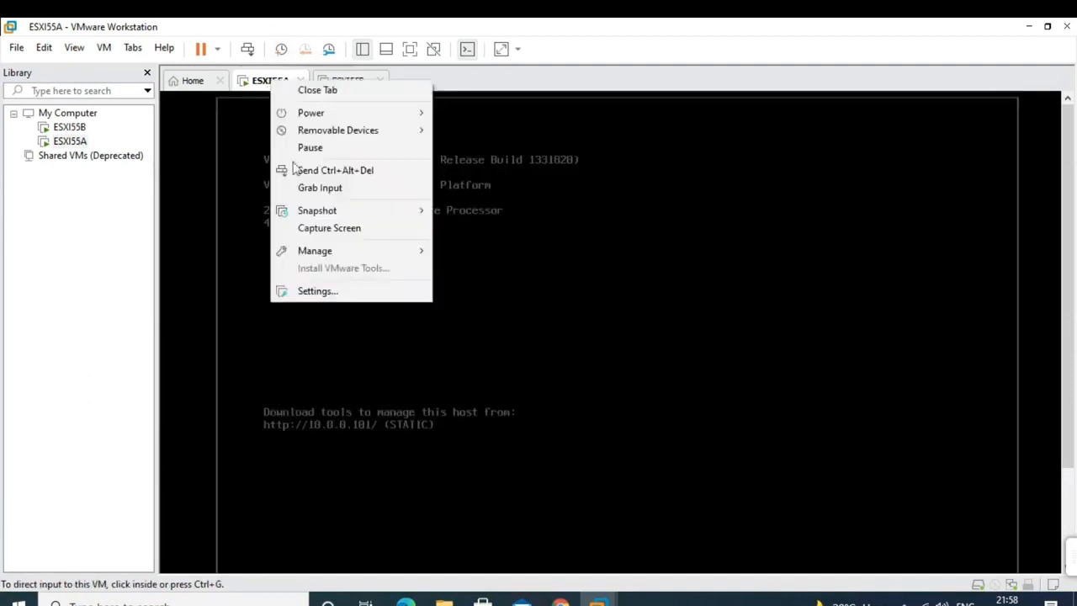
click(330, 294)
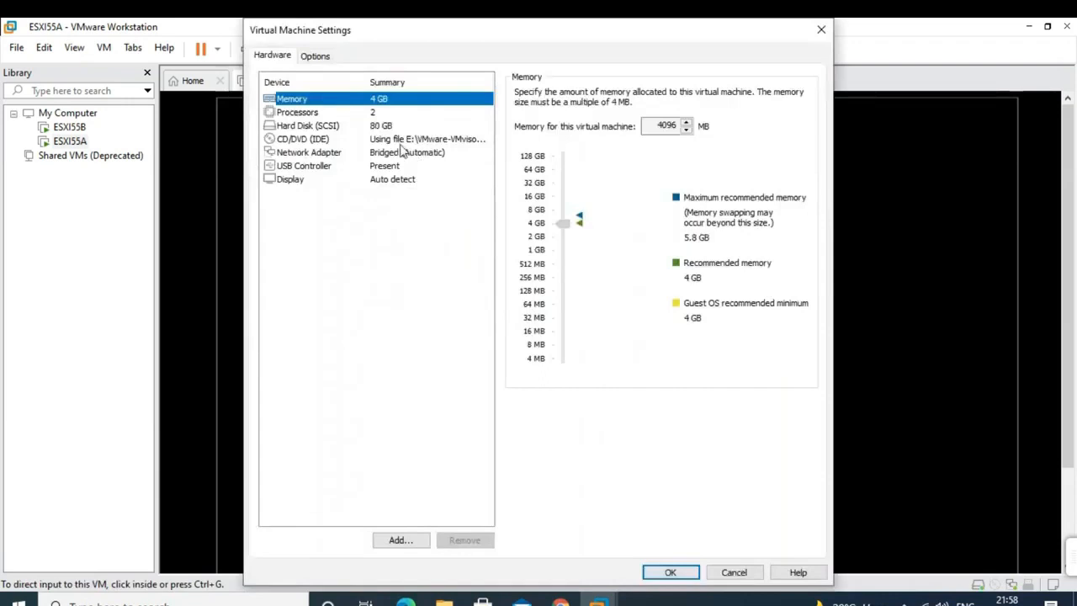
click(406, 154)
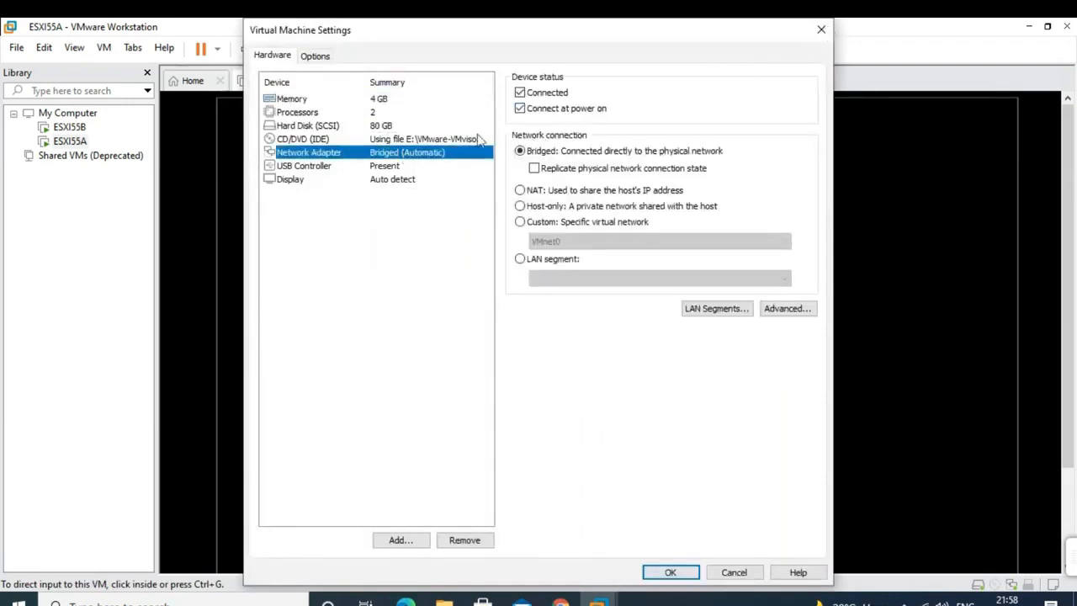
click(819, 32)
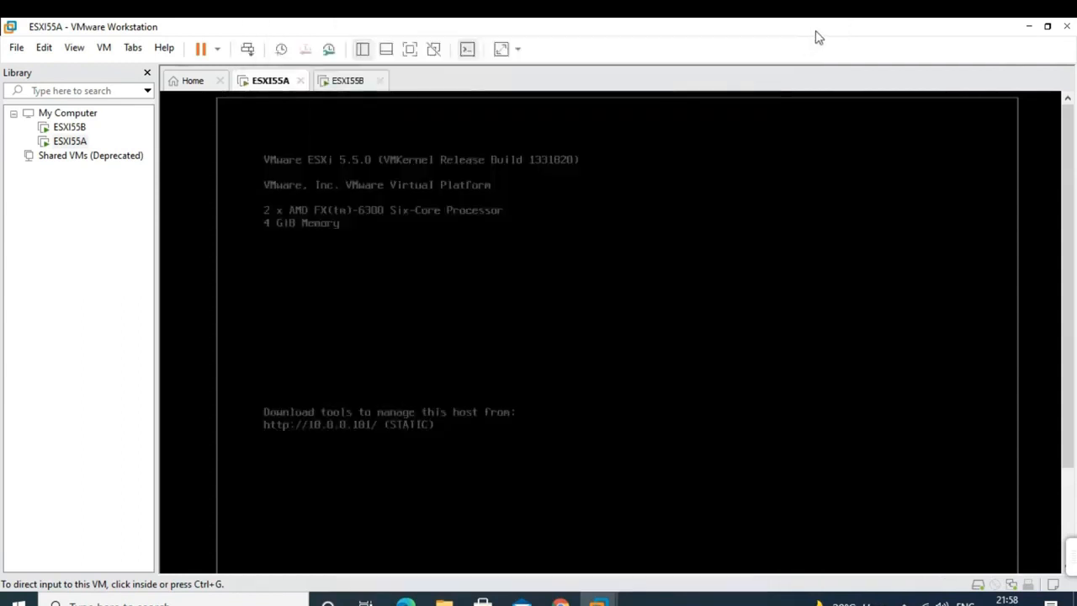
click(357, 85)
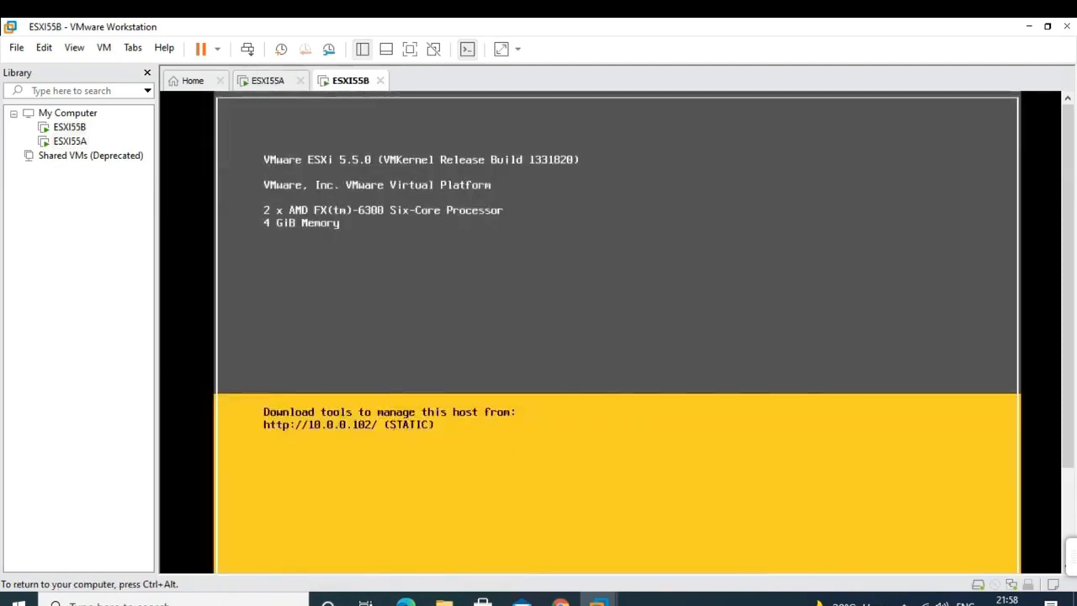
key(ctrl+d)
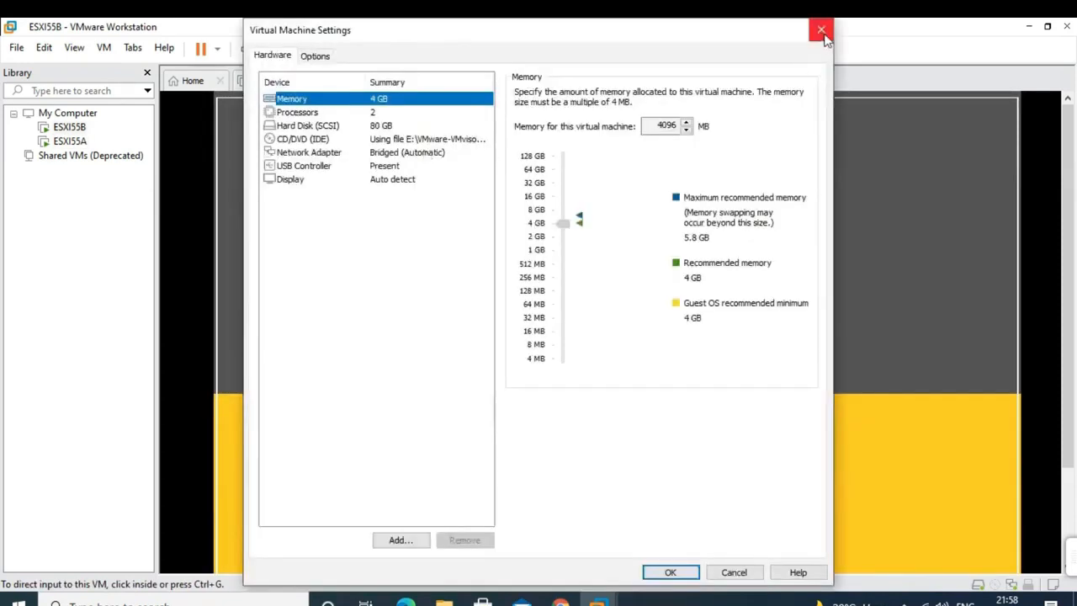
click(823, 27)
click(271, 80)
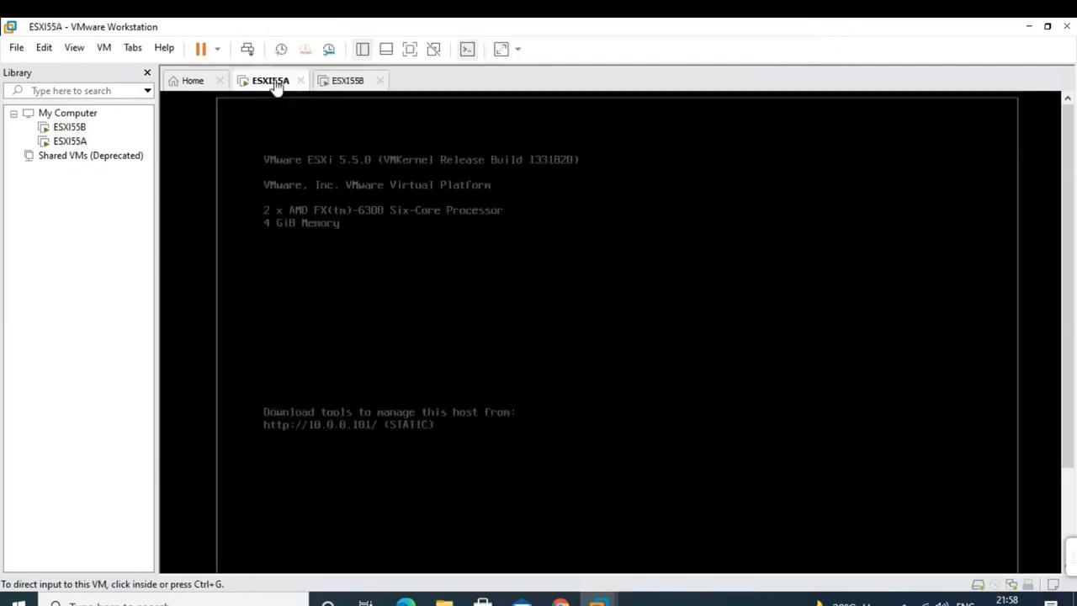
- Log in to the ESXI55A console as root, correcting a mistyped password
click(411, 291)
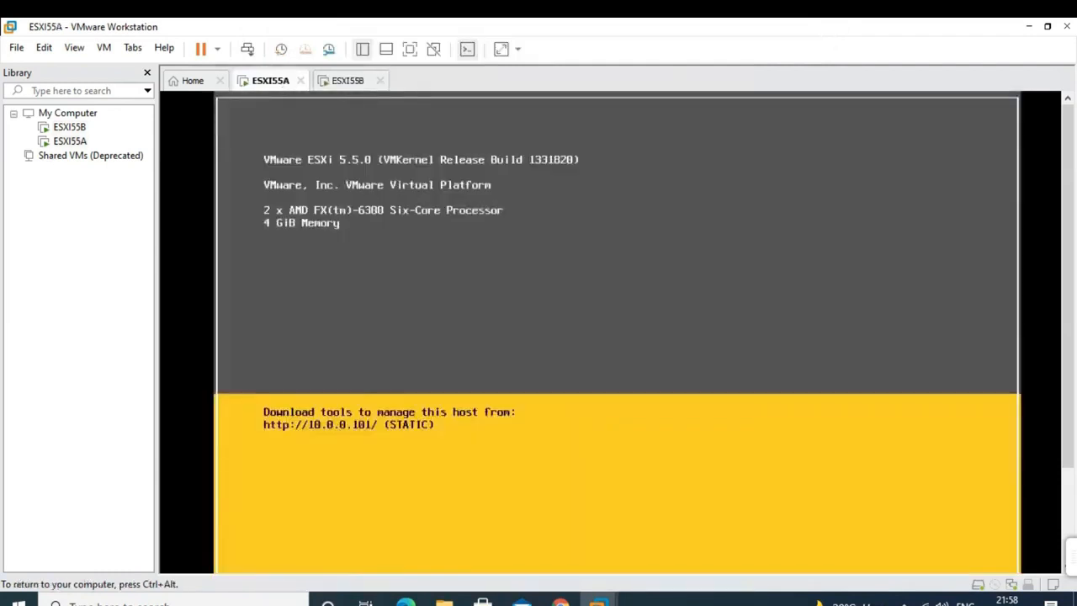
key(F2)
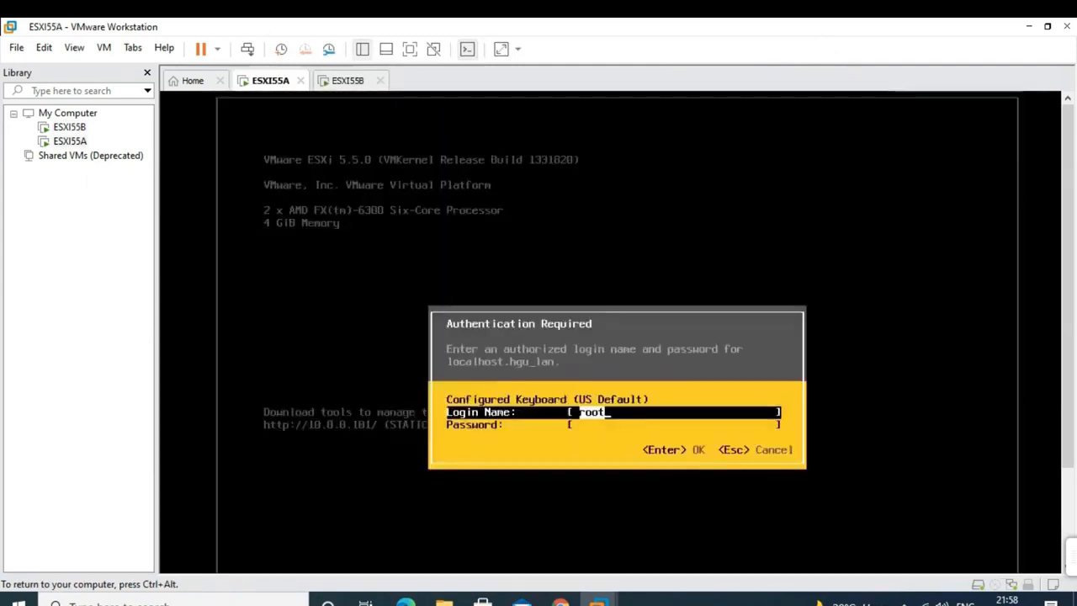
key(Tab)
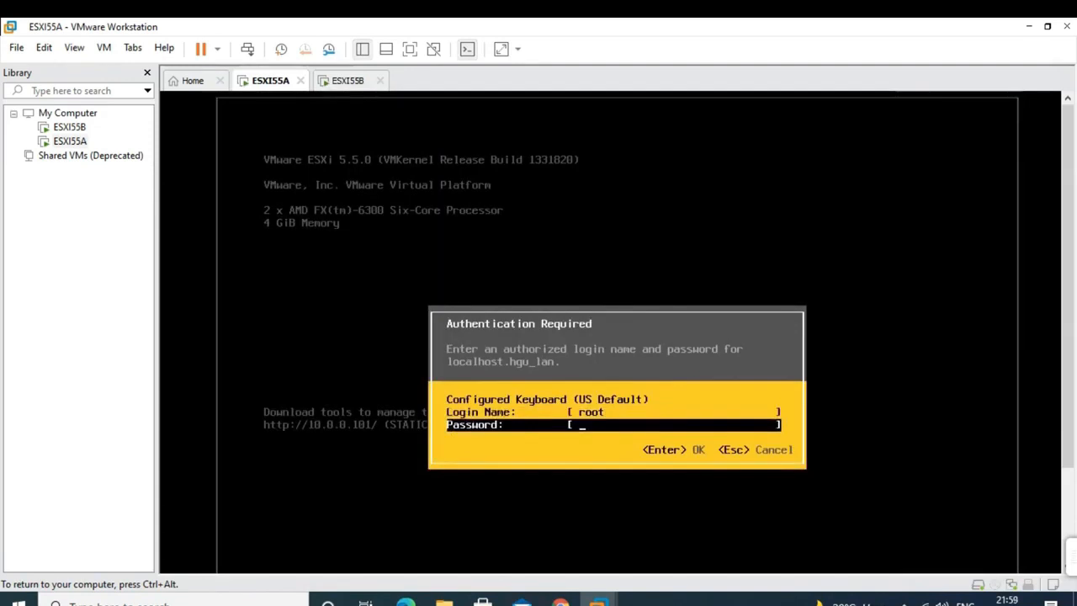
text(**)
key(BackSpace)
key(BackSpace)
key(BackSpace)
key(BackSpace)
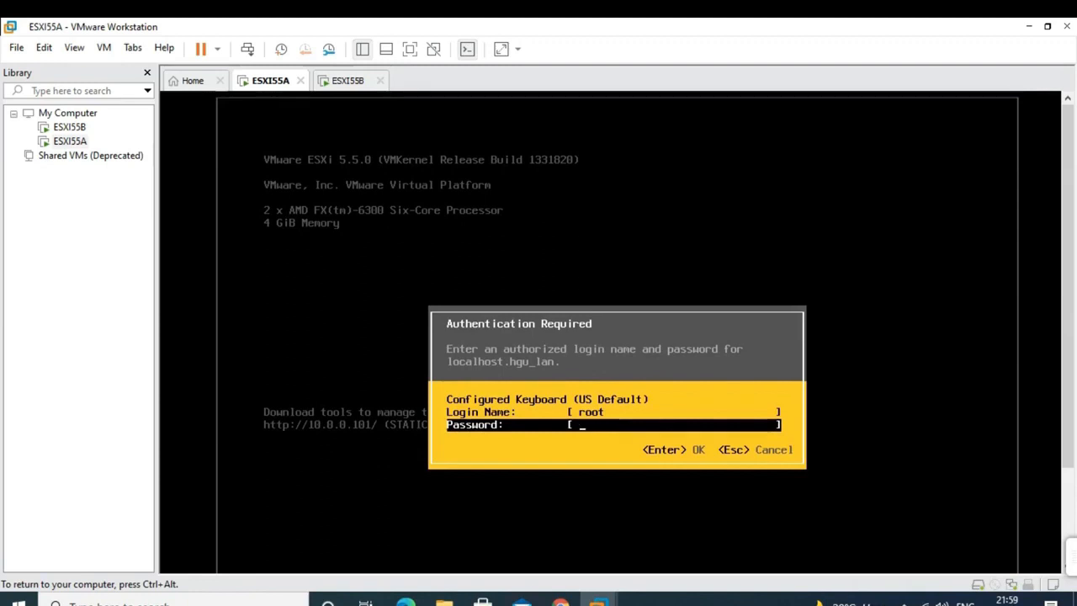
text(**********)
key(Return)
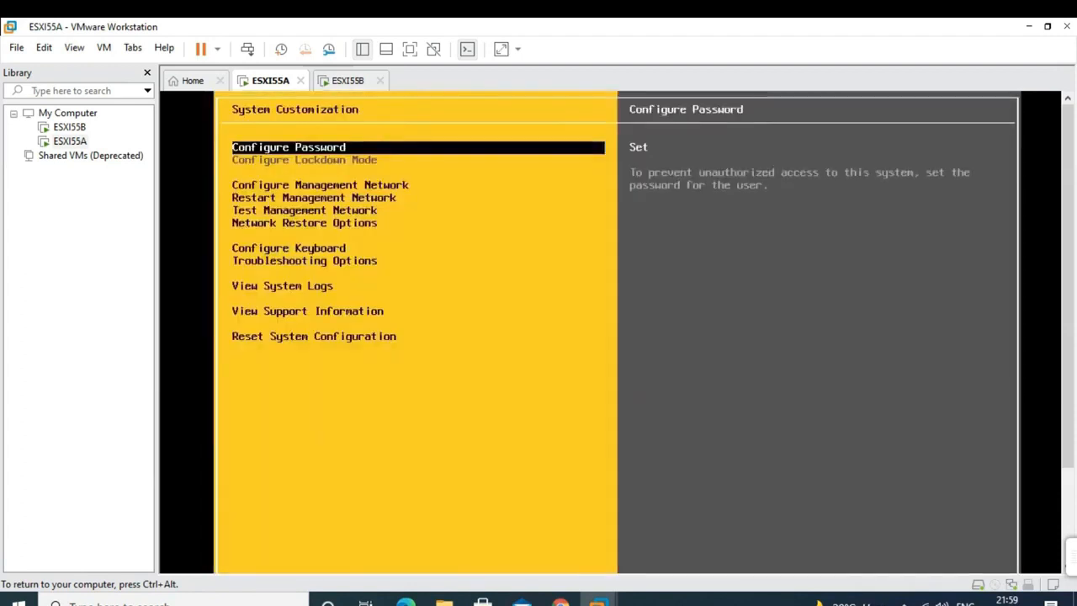
key(Down)
key(Down)
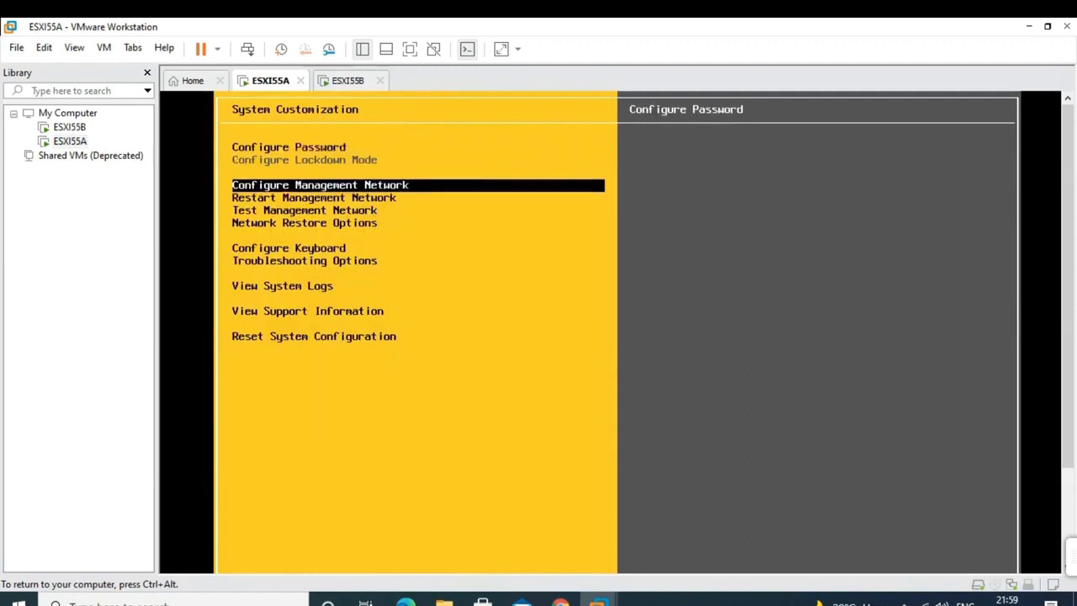
key(Return)
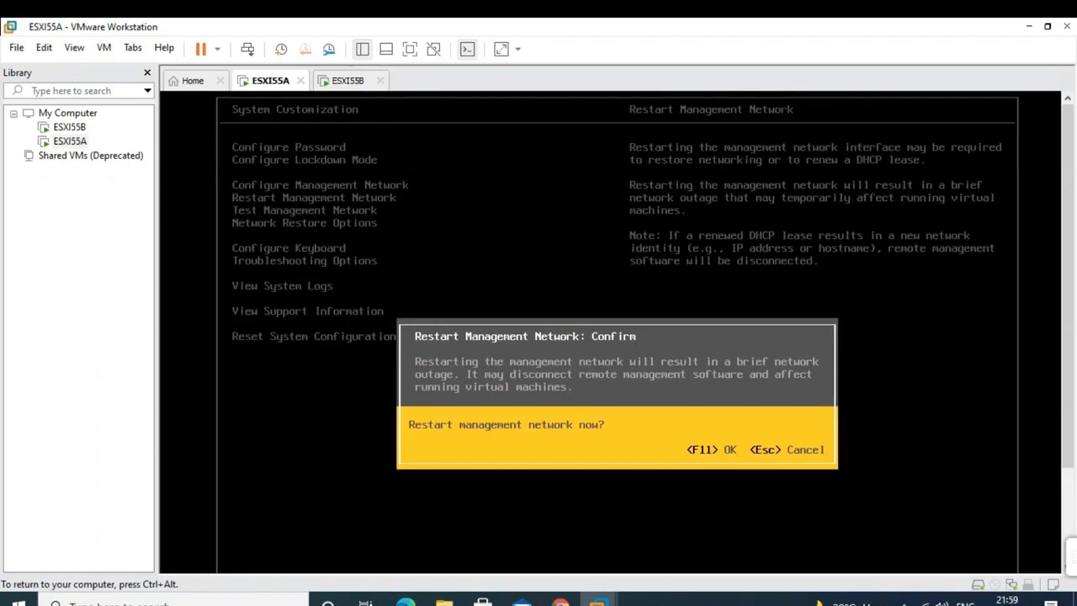
key(Escape)
key(Up)
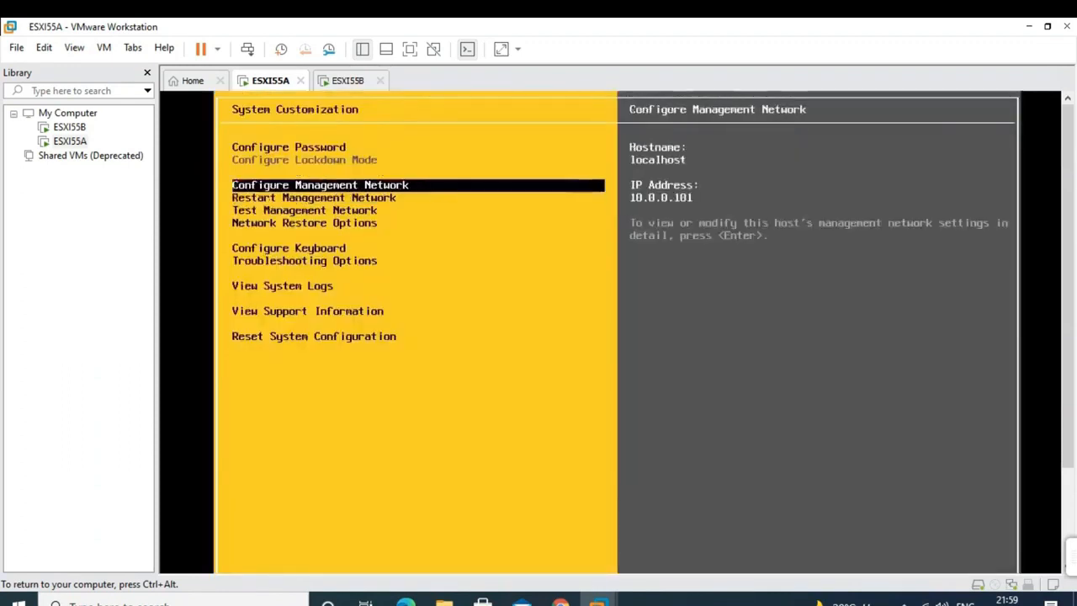
key(Return)
key(Down)
key(Down)
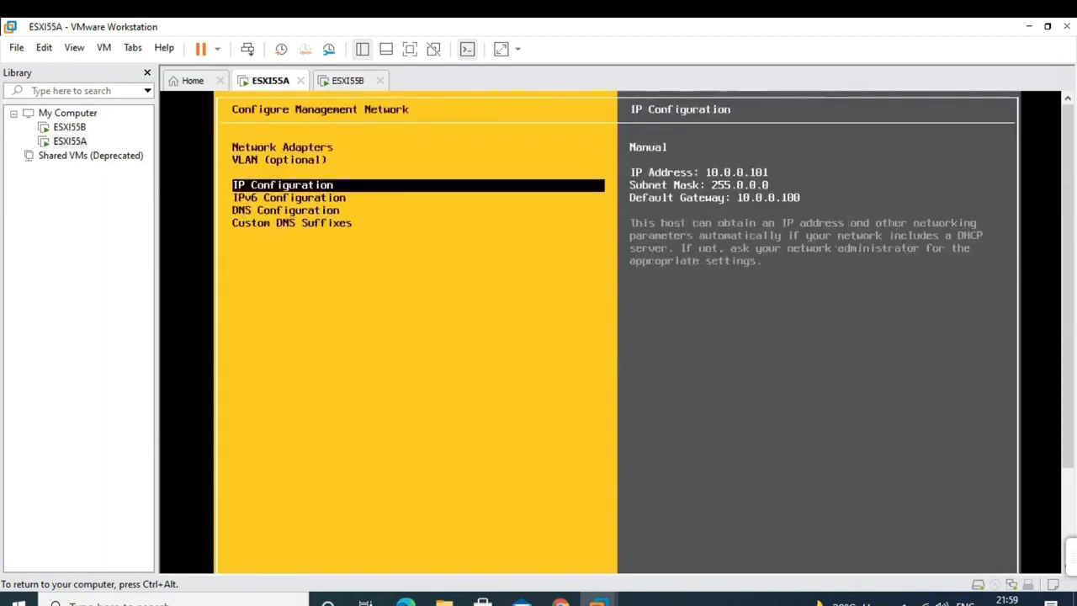
key(Return)
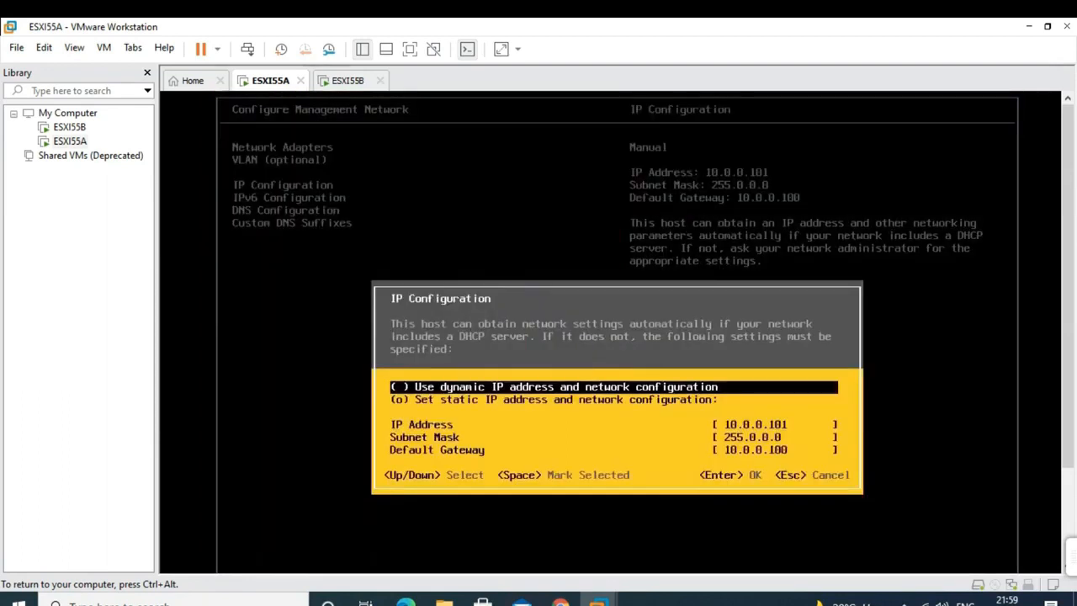
key(Escape)
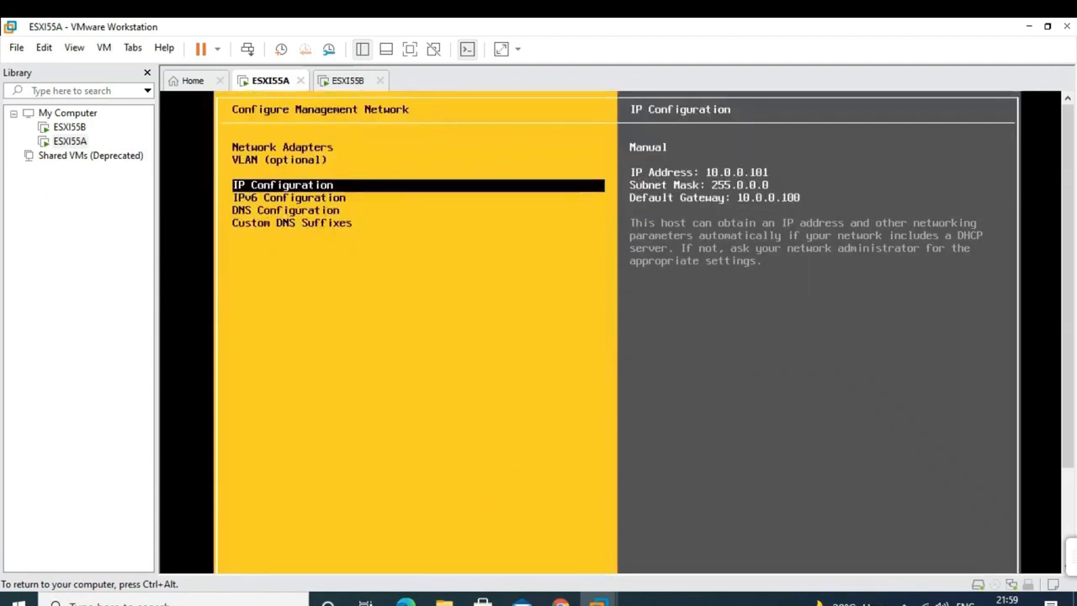
key(Down)
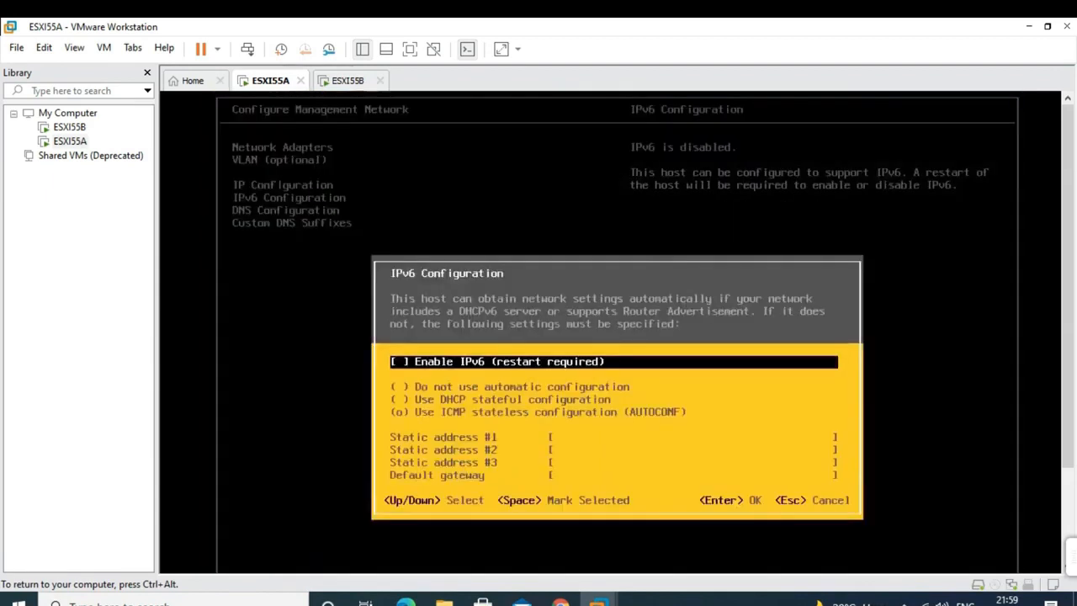
key(Return)
key(Escape)
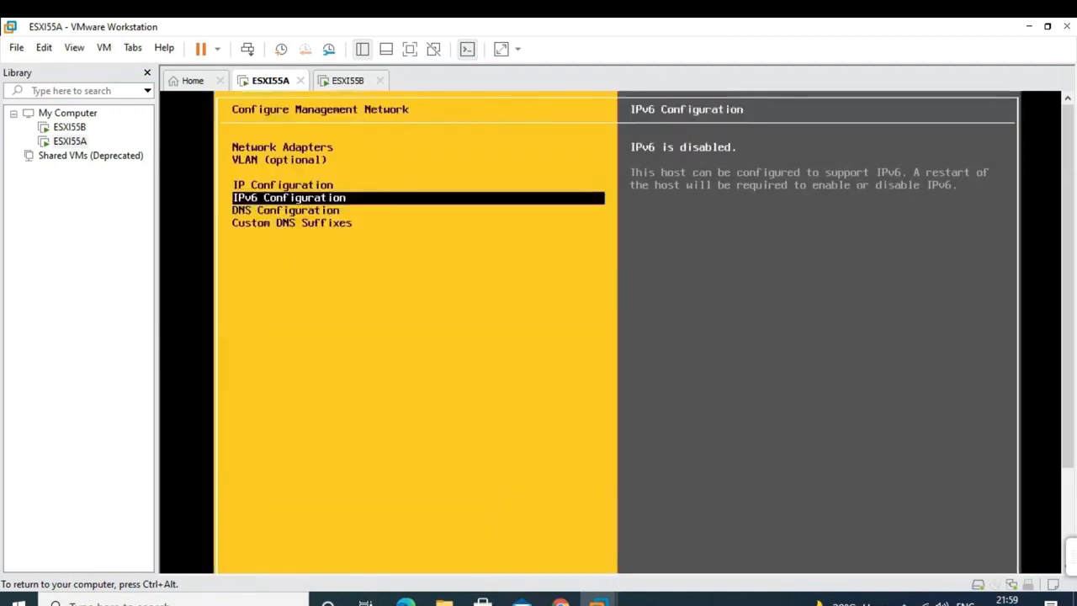
key(Down)
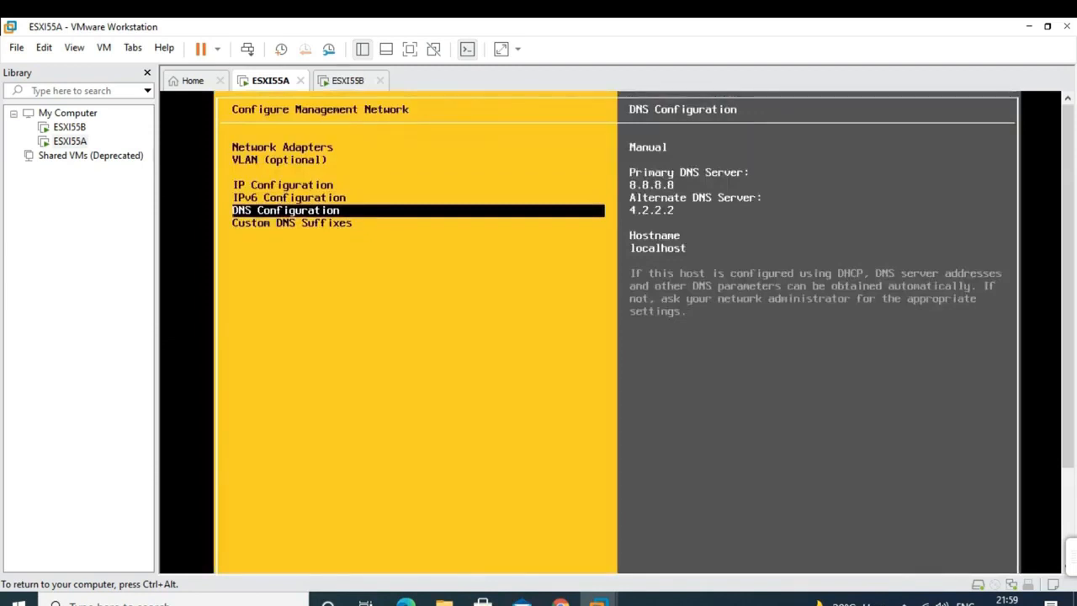
key(Up)
key(Up)
key(Up)
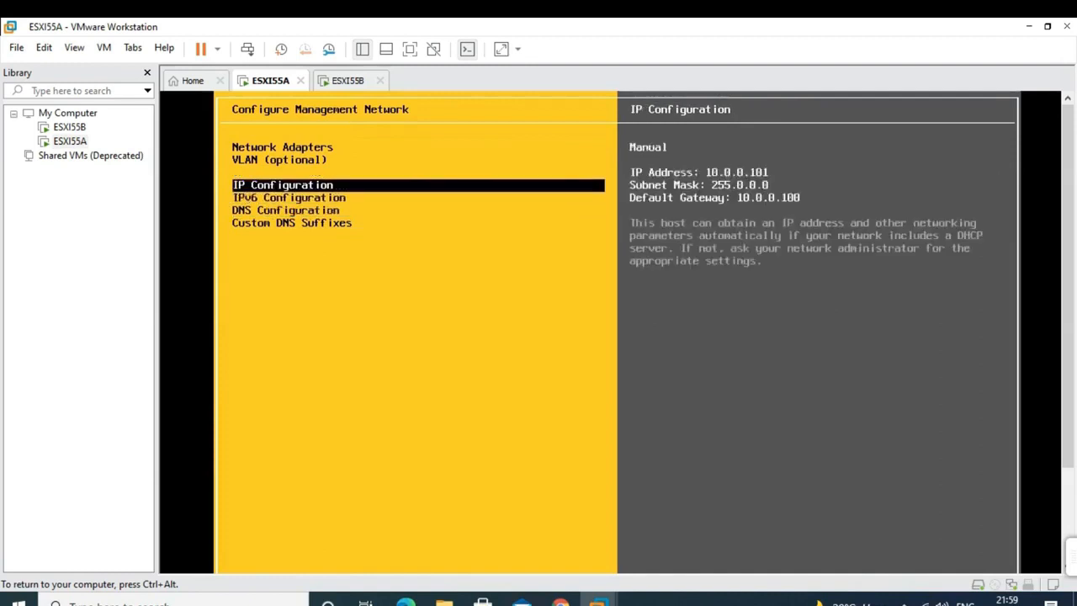
key(Escape)
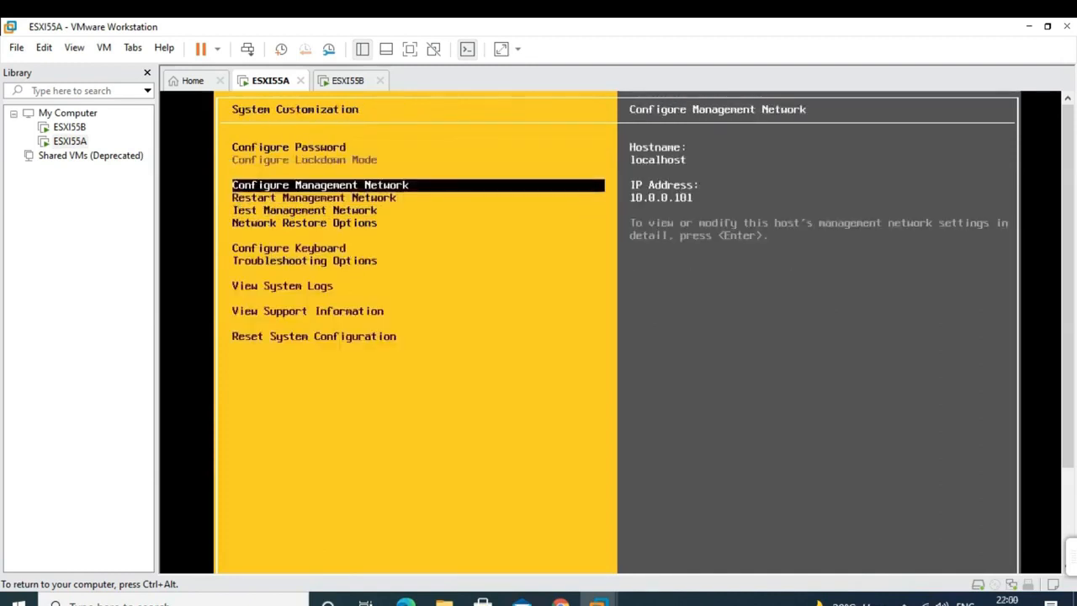
key(Down)
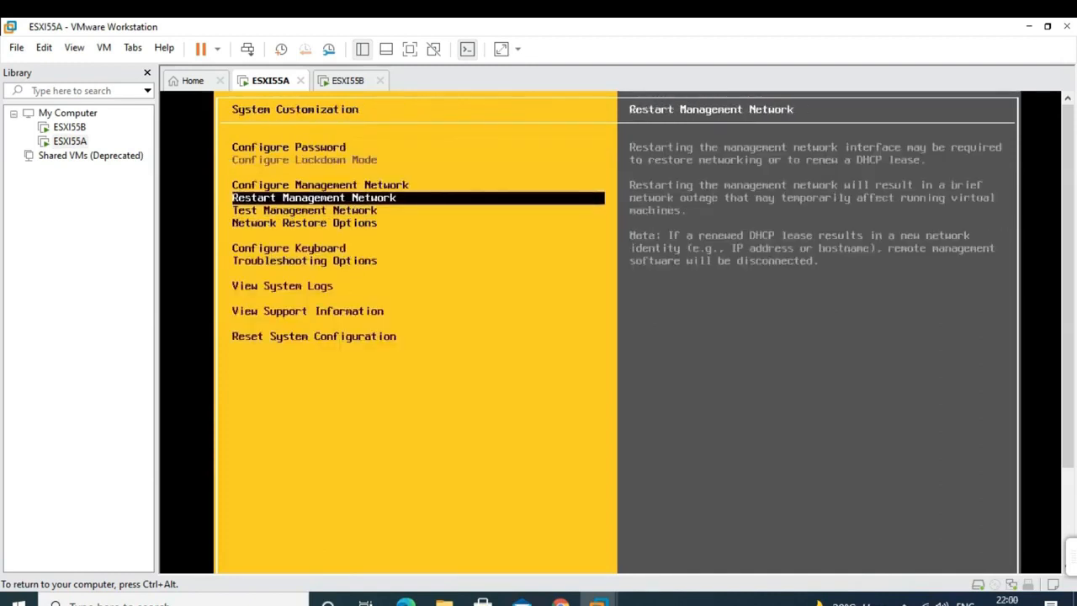
- Run the management network test pinging 10.0.0.55, then stop it
key(Down)
key(Return)
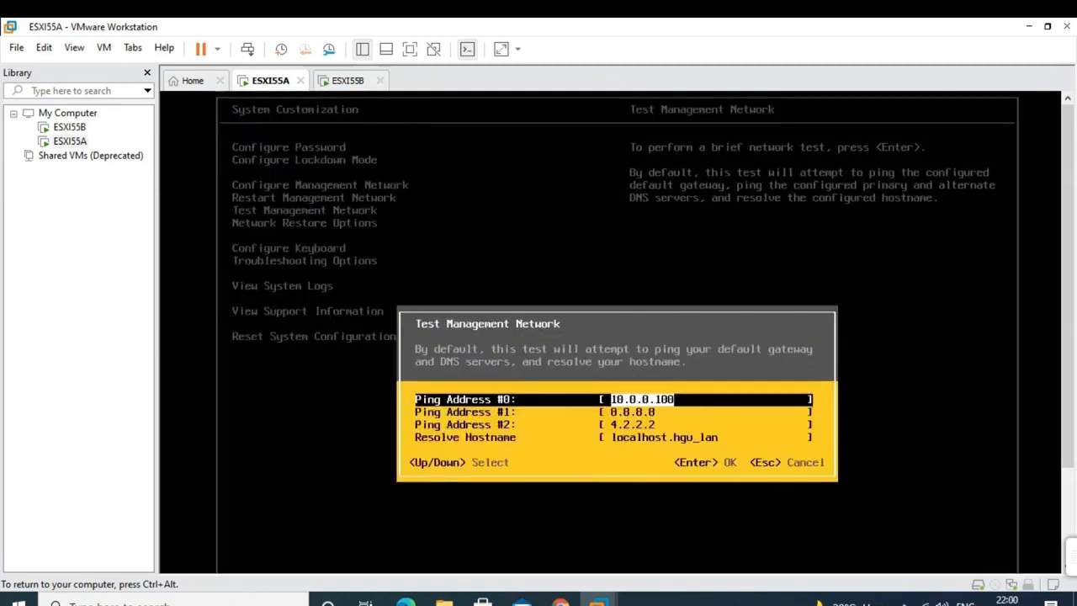
text(10.)
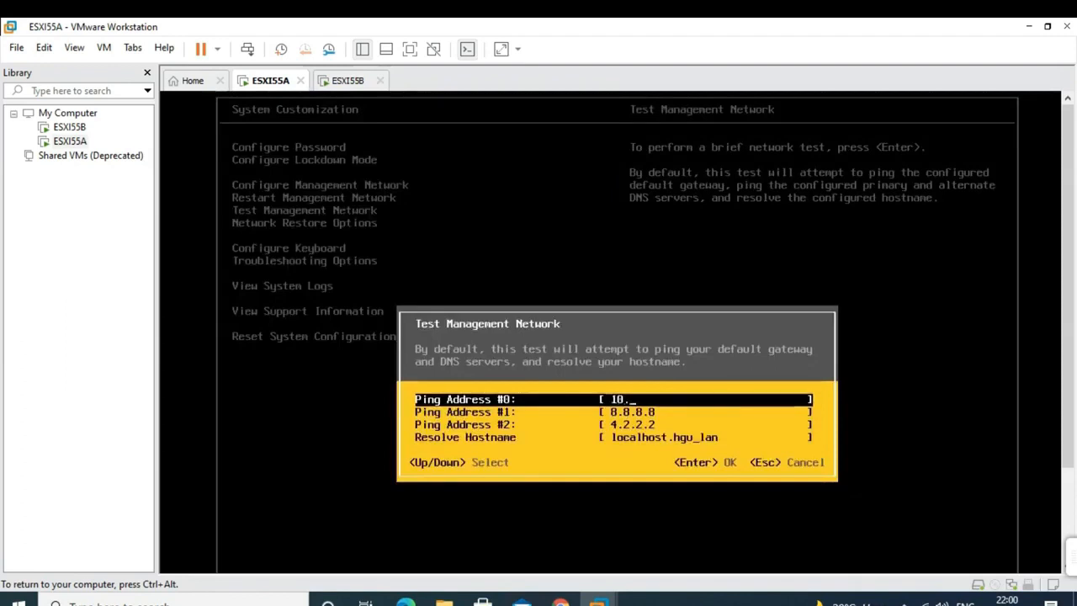
text(0.0.55)
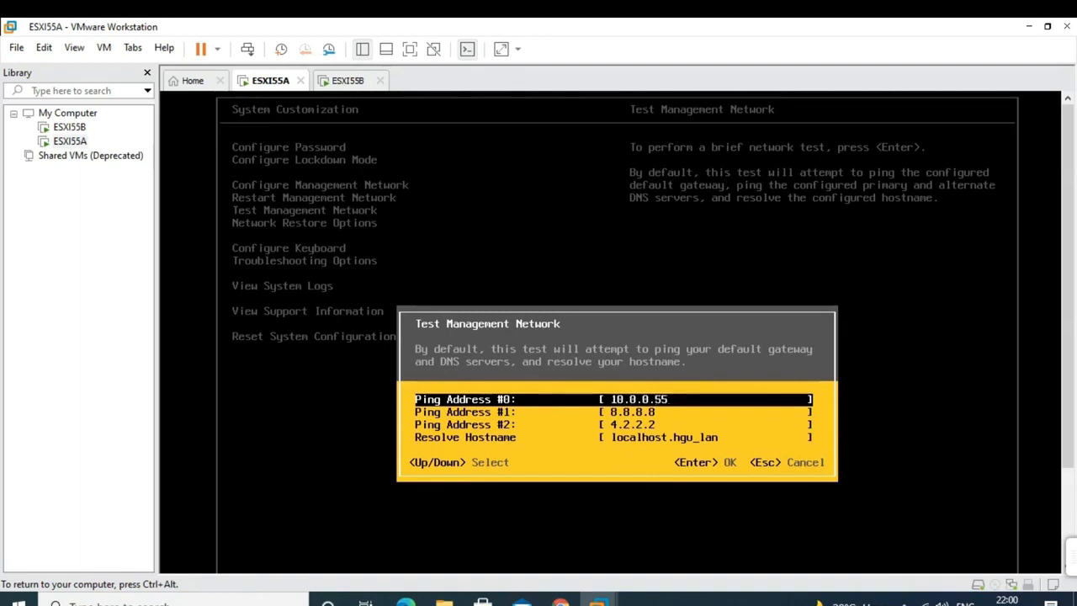
key(Return)
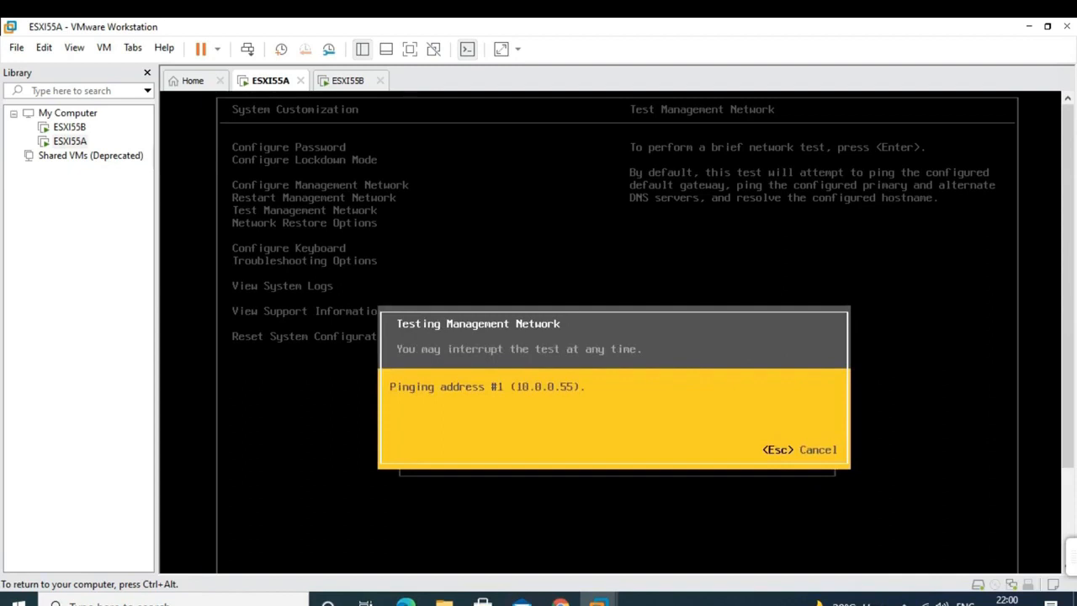
key(Escape)
- Rerun the test with ping address 10.0.0.5, then return to the main console
key(Return)
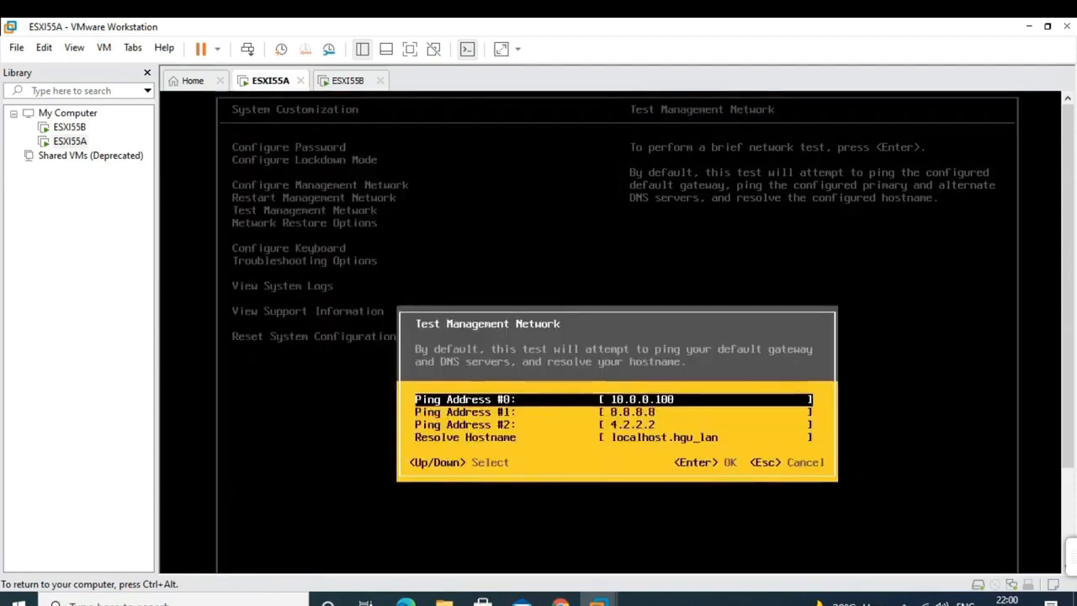
key(BackSpace)
key(BackSpace)
key(BackSpace)
text(5)
key(Return)
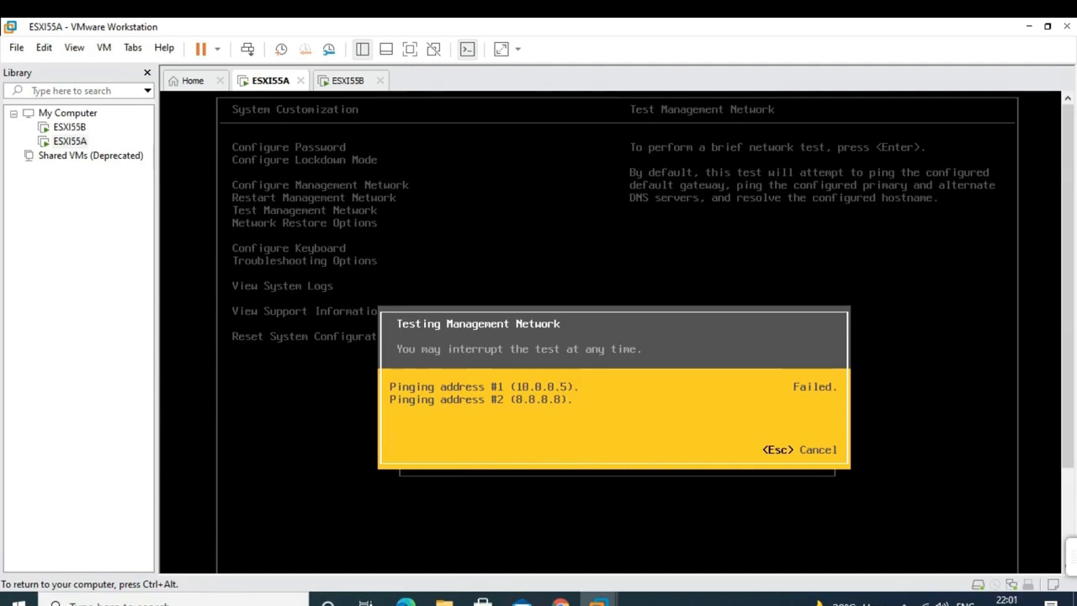
key(Escape)
key(Escape)
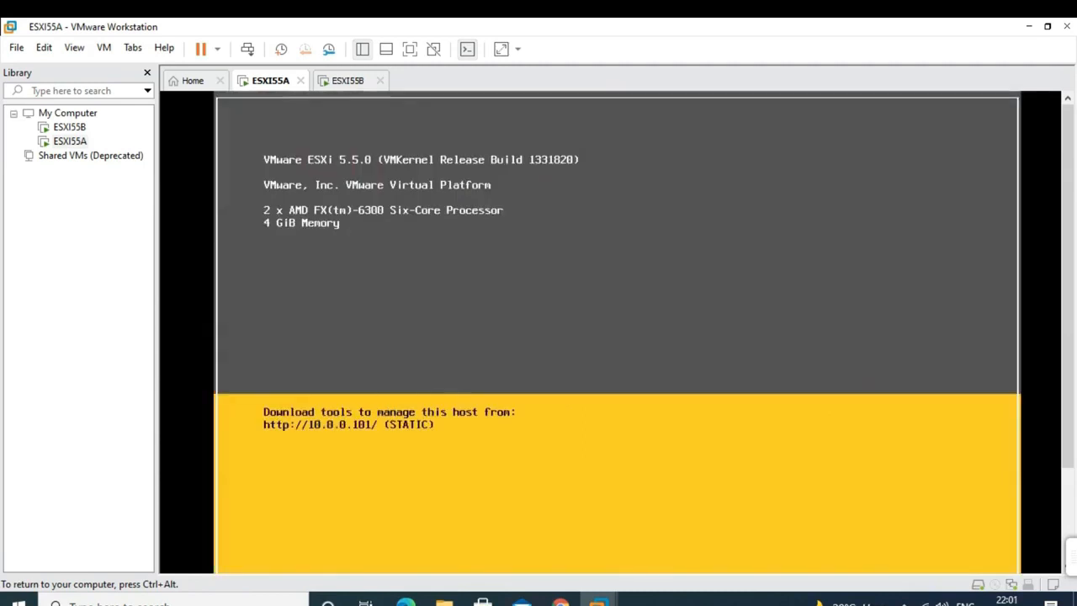
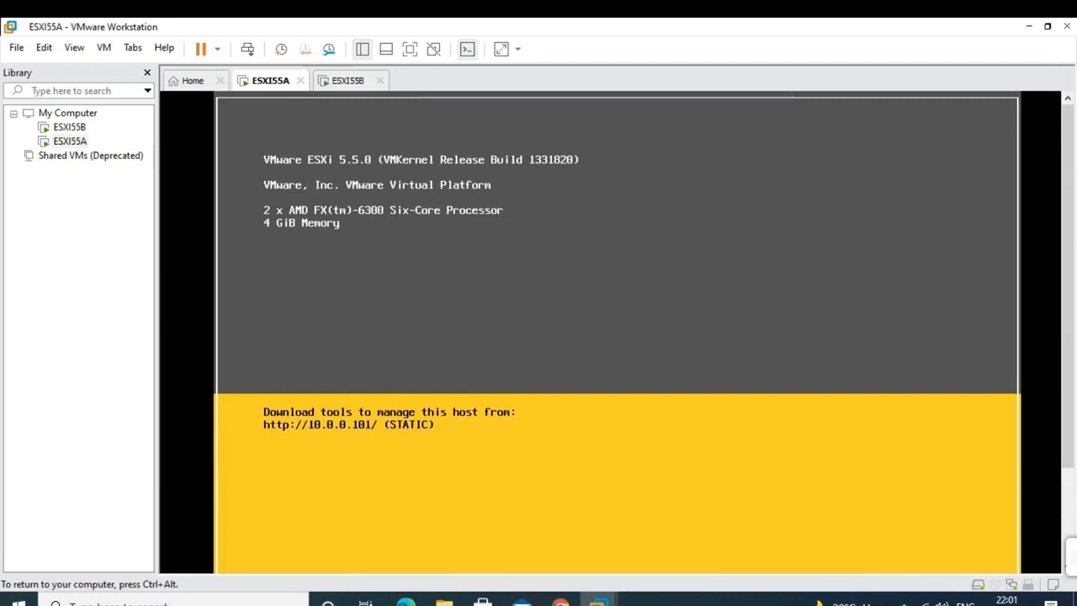
- Log in to ESXI55A's System Customization as root with the root password
key(F2)
key(Down)
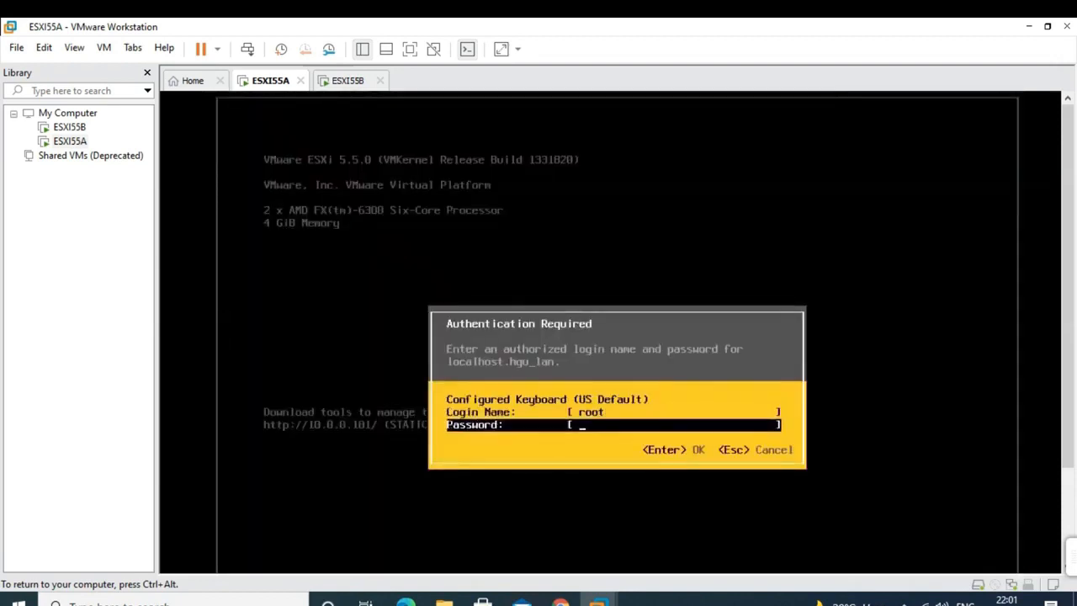
text(******)
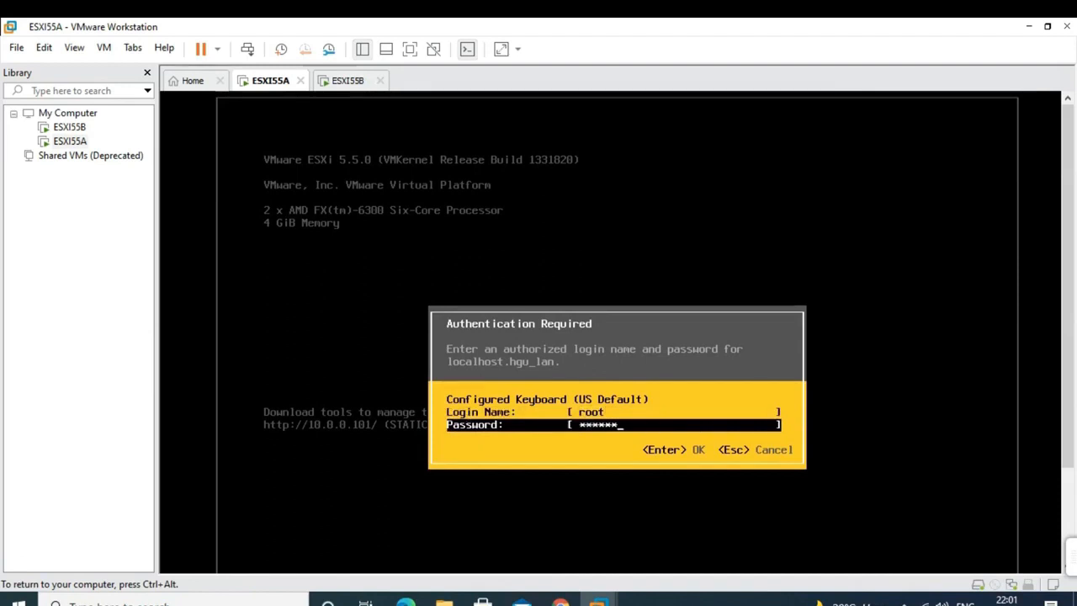
text(***)
key(Return)
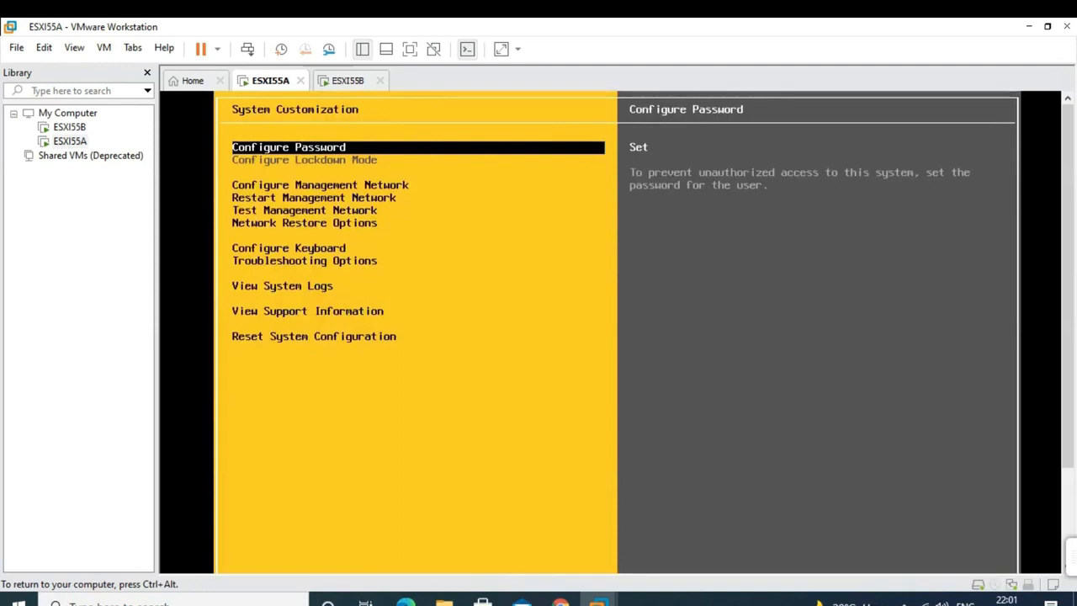
- In Configure Management Network > IP Configuration, change the static IP to 10.0.0.201
key(Down)
key(Down)
key(Down)
key(Down)
key(Down)
key(Down)
key(Down)
key(Down)
key(Down)
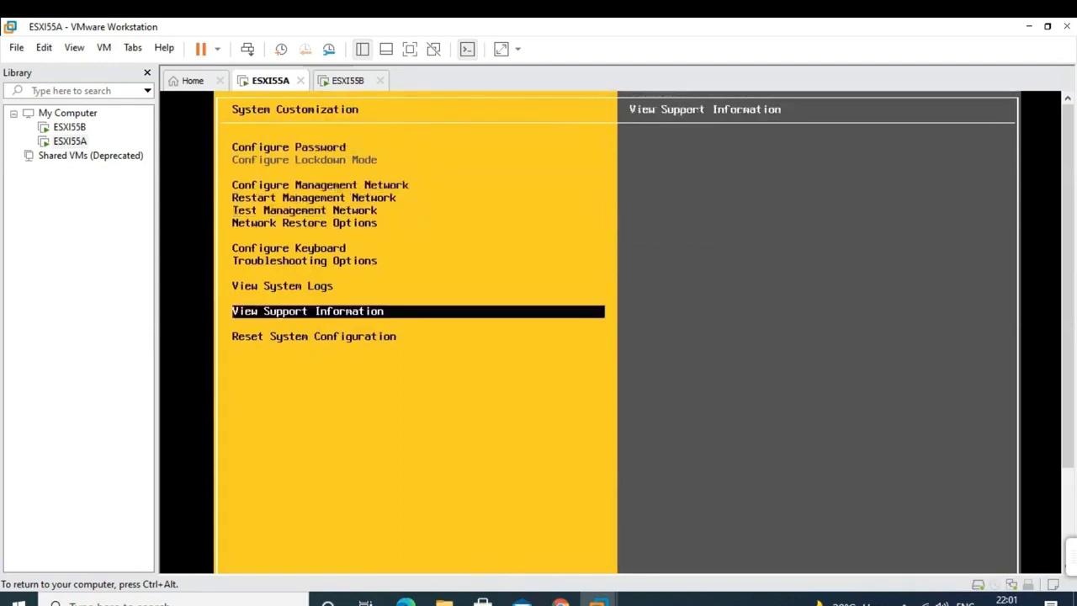
key(Up)
key(Up)
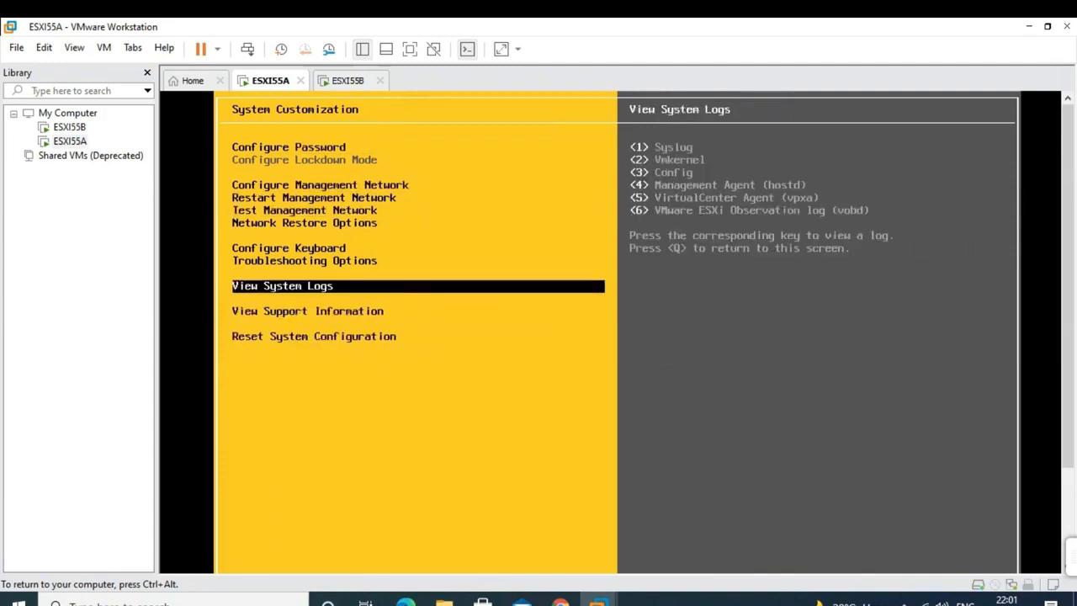
key(Up)
key(Up)
key(Up)
key(Up)
key(Up)
key(Up)
key(Up)
key(Down)
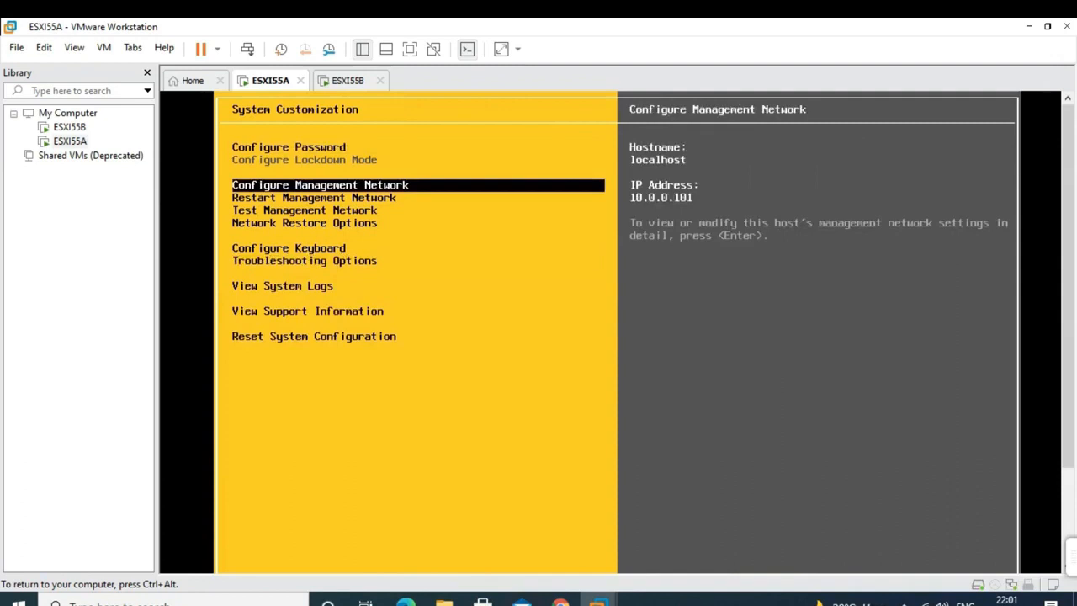
key(Return)
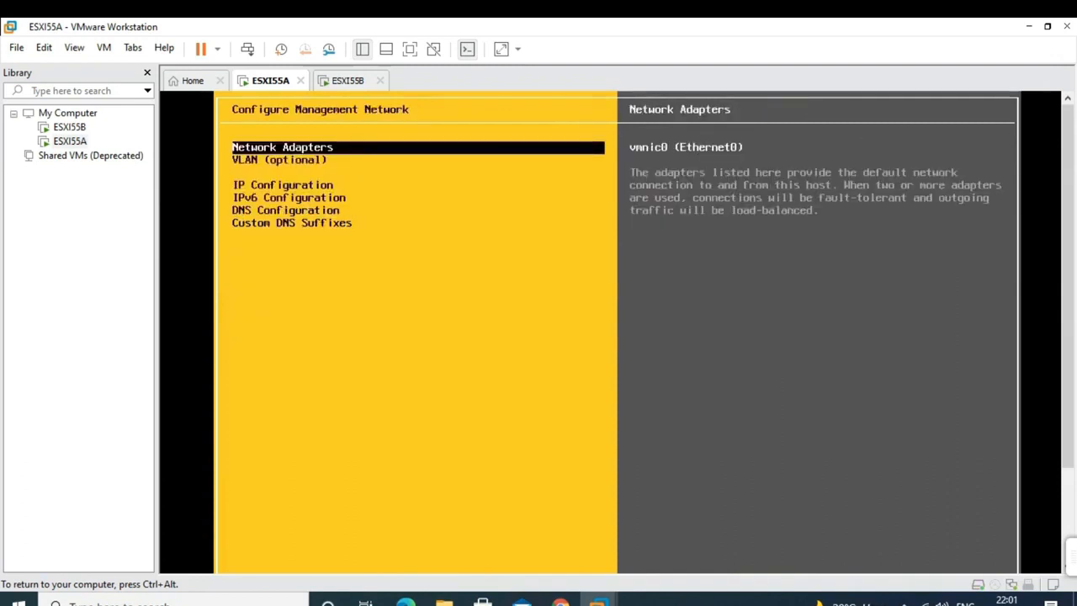
key(Down)
key(Down)
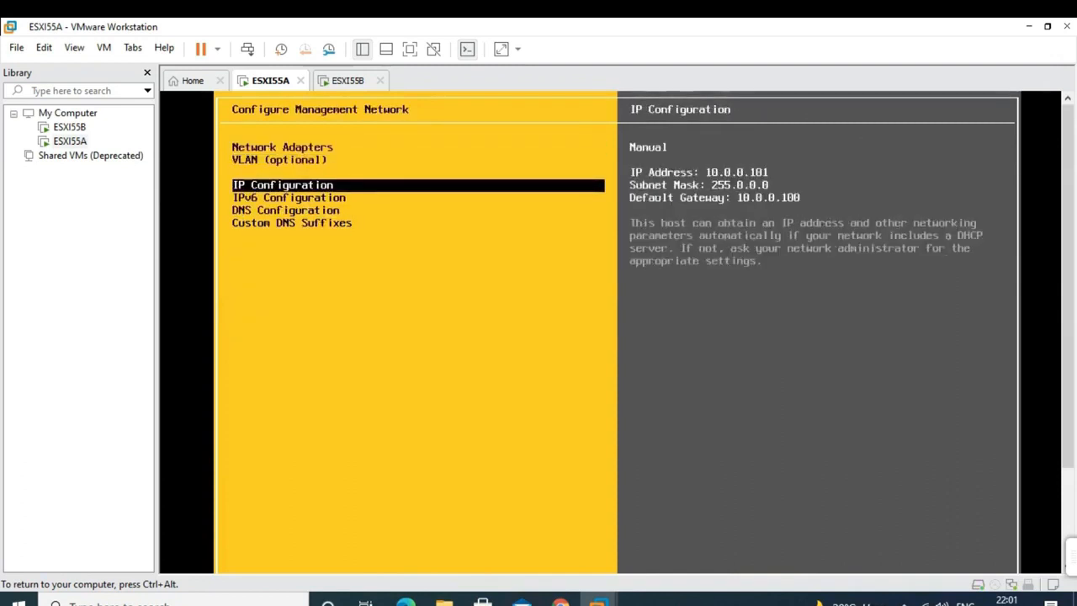
key(Return)
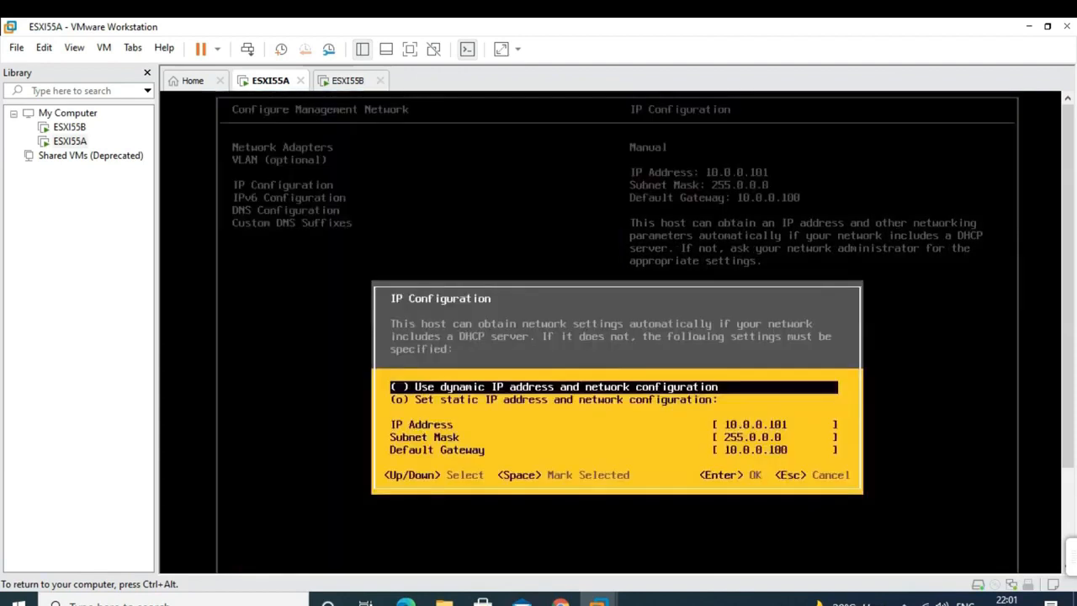
key(Down)
key(Down)
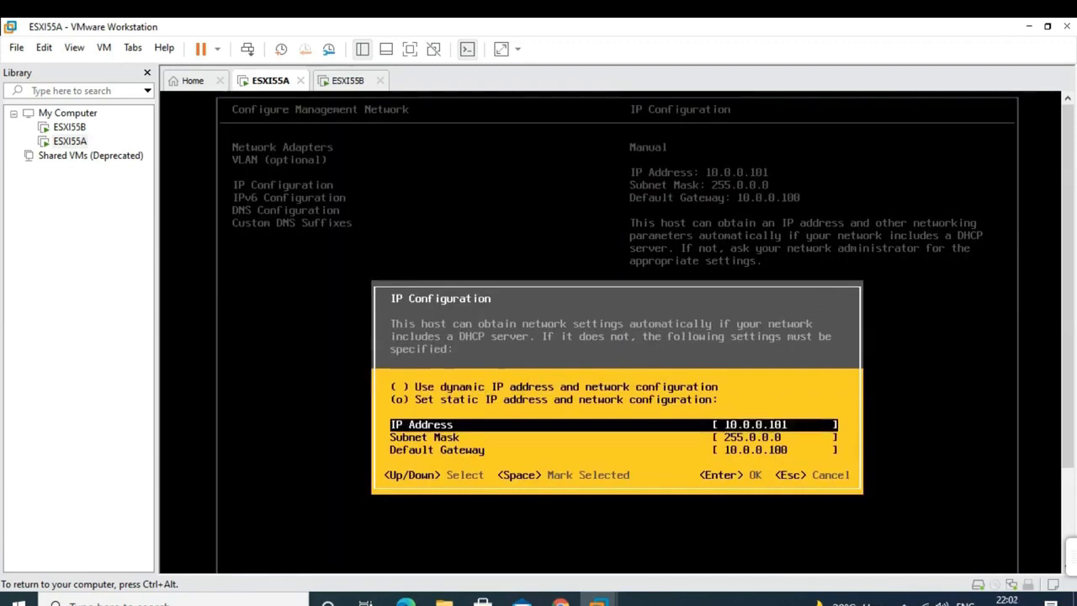
key(BackSpace)
key(BackSpace)
key(BackSpace)
text(201)
key(Return)
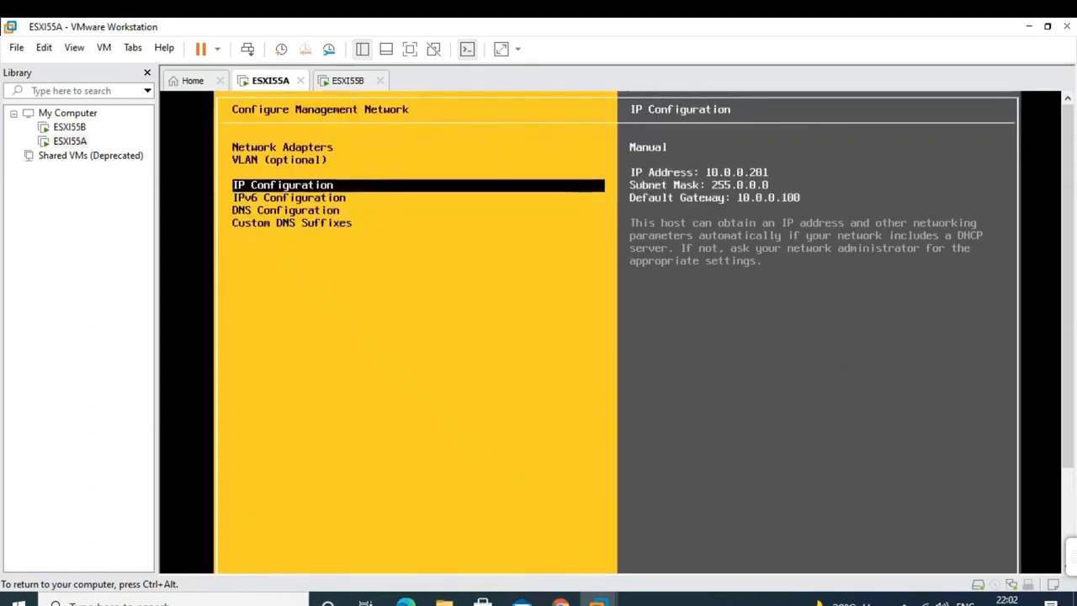
- Leave IPv6 disabled and apply the network changes, returning to the welcome screen
key(Down)
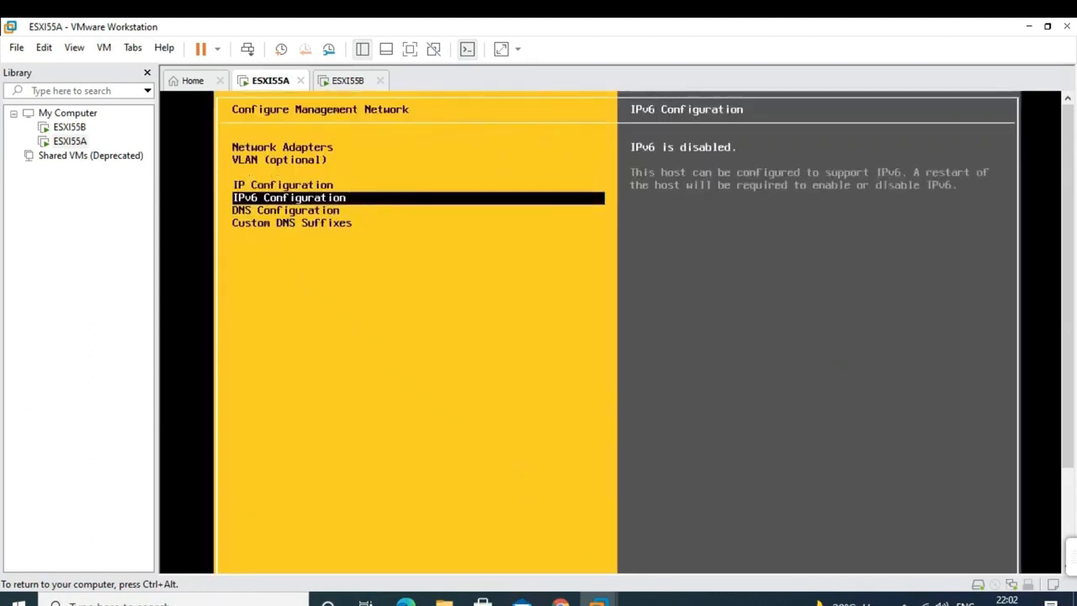
key(Return)
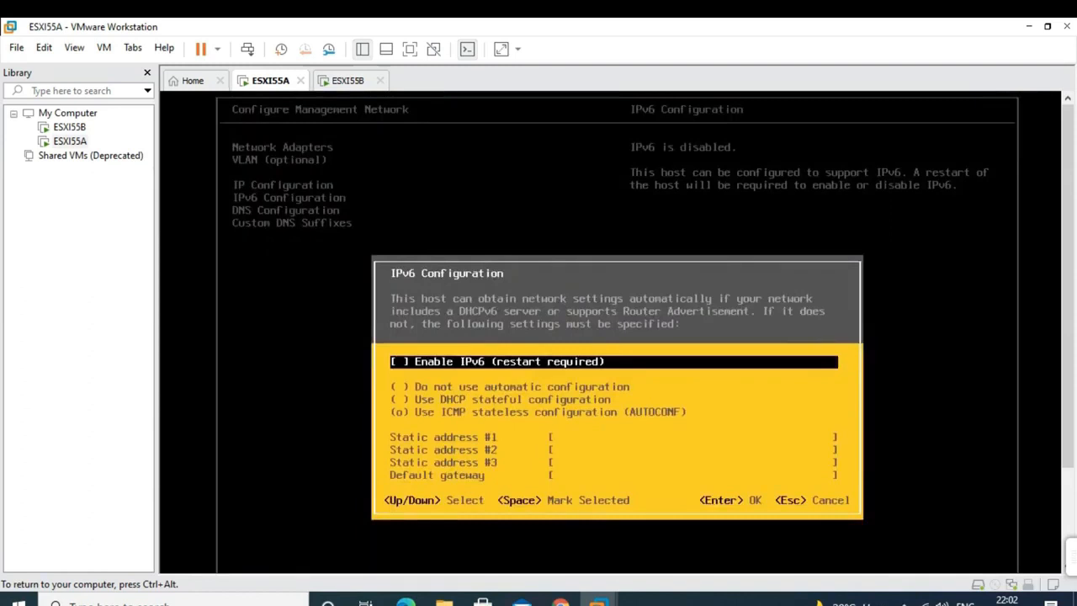
key(Escape)
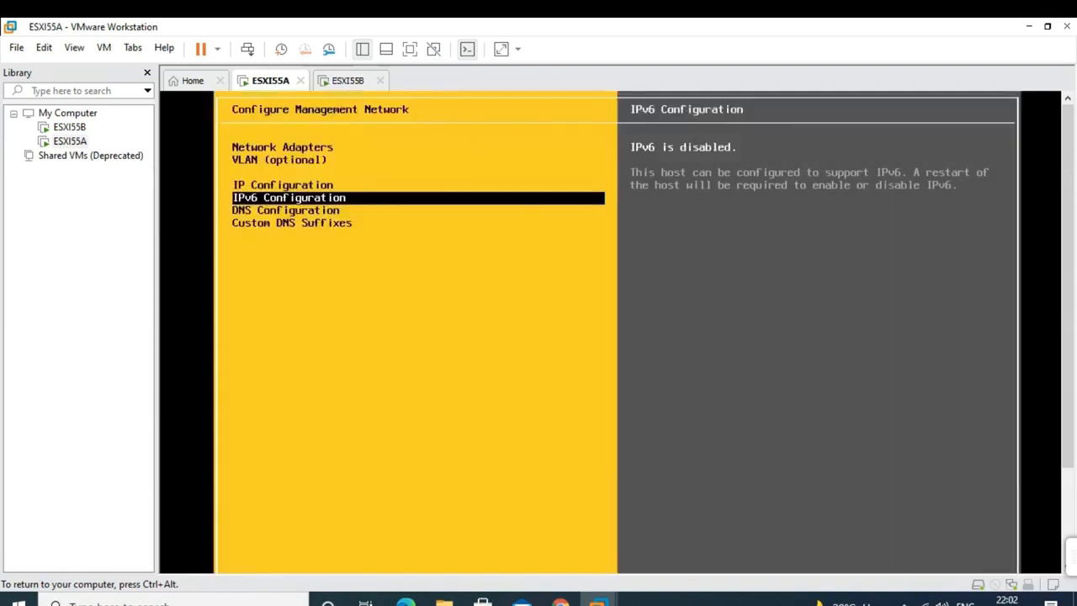
key(Escape)
key(Escape)
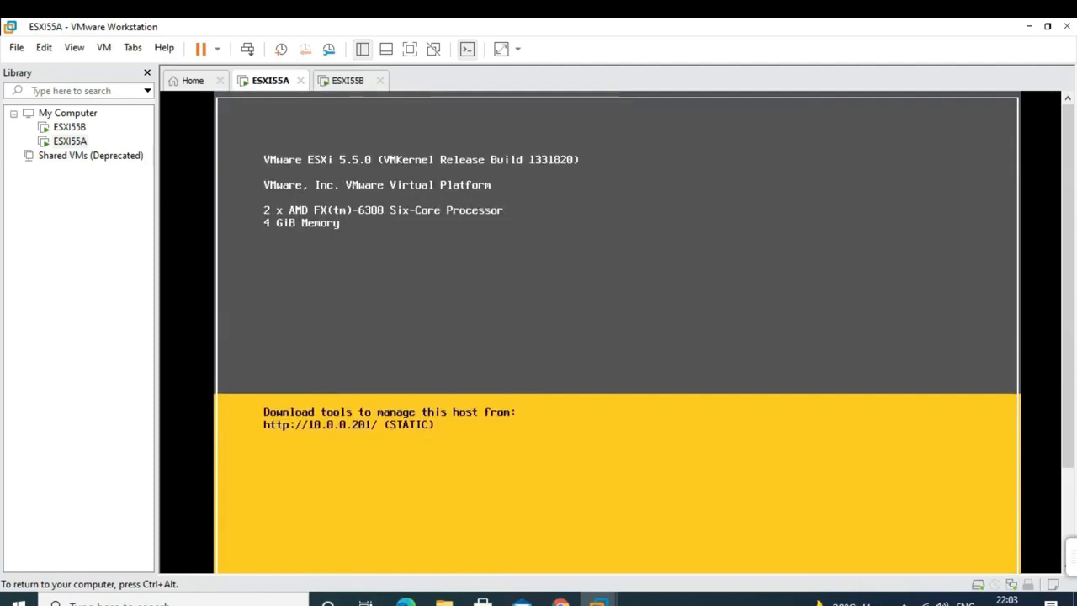
- Switch to the ESXI55B tab and log in to its console as root
key(ctrl+alt)
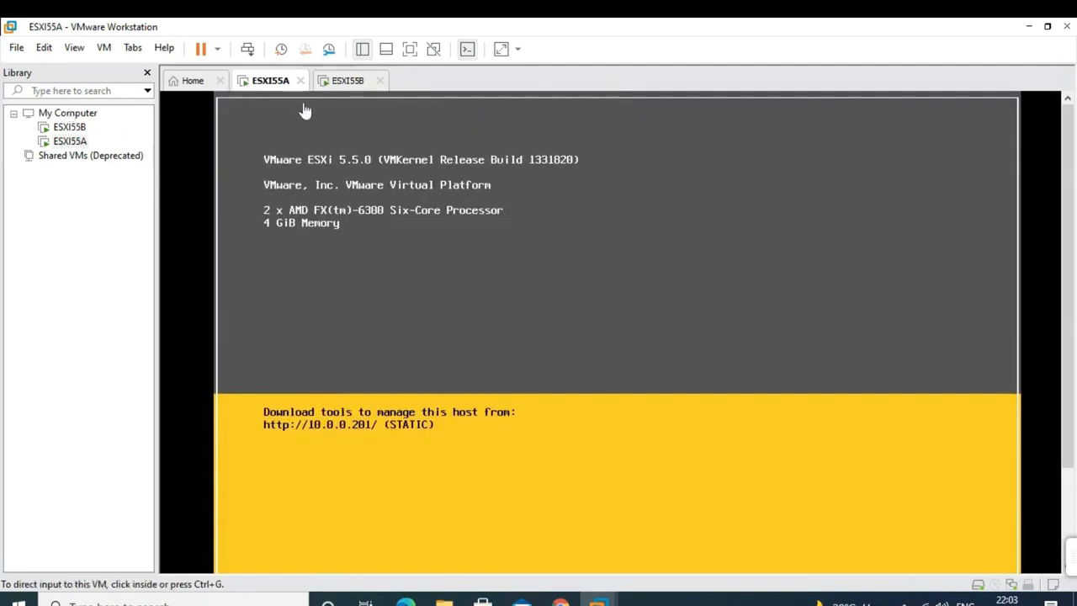
click(345, 81)
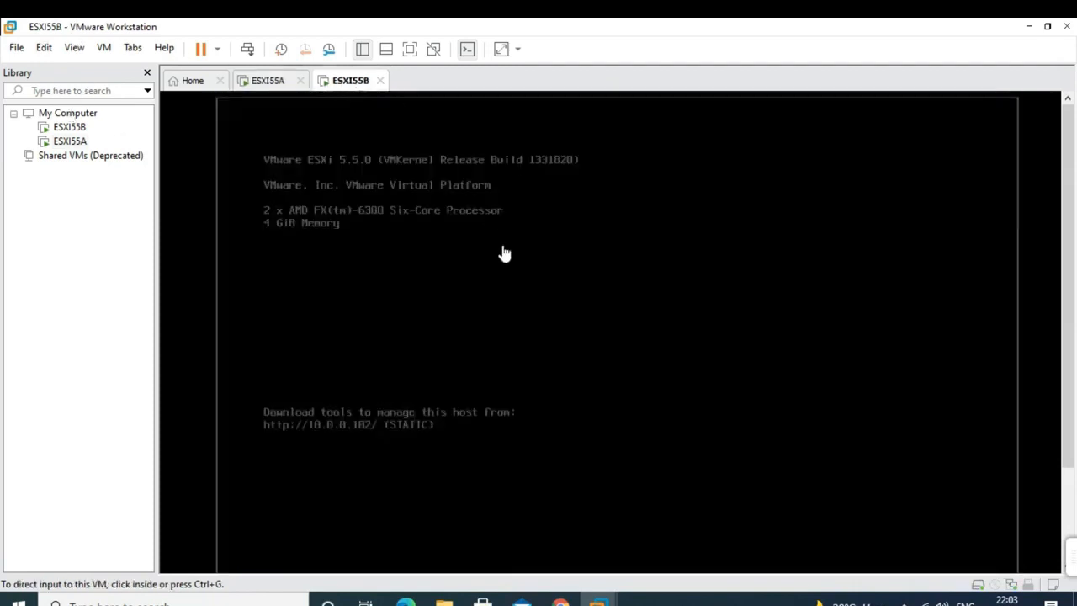
click(524, 312)
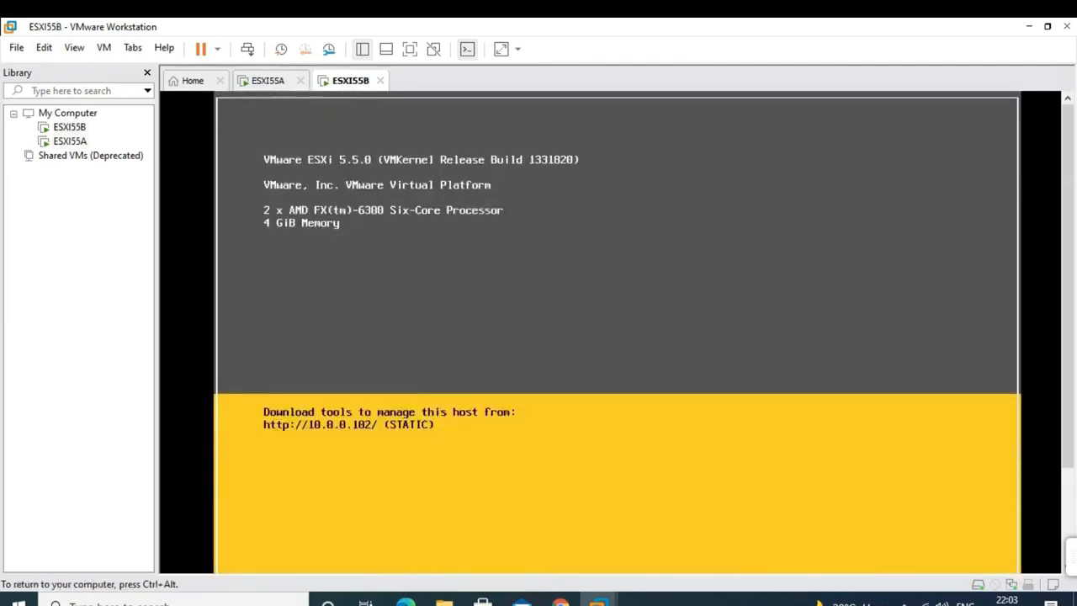
key(F2)
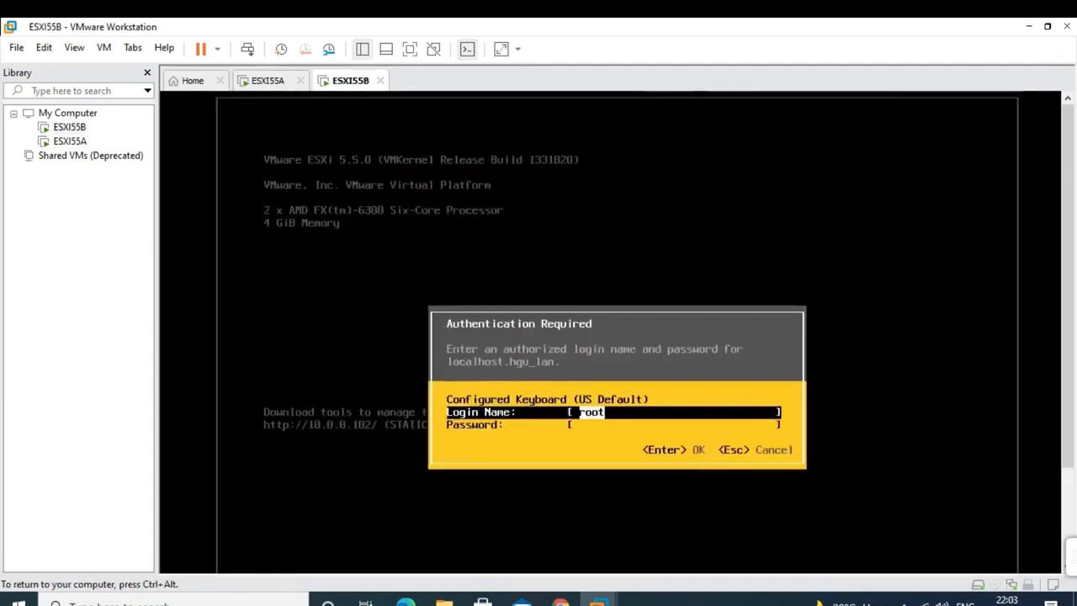
key(Tab)
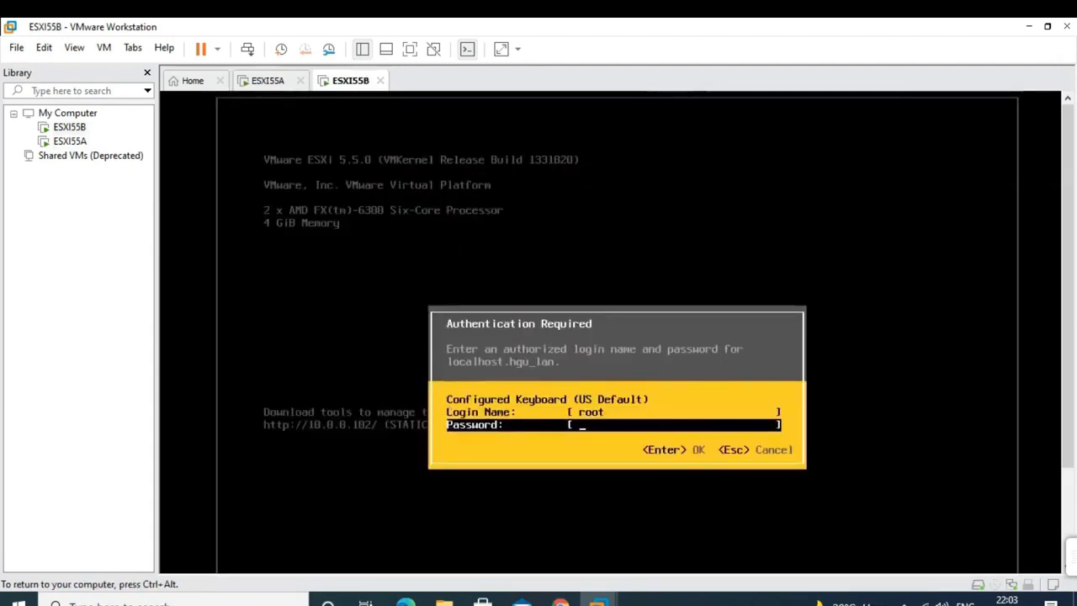
text(*********)
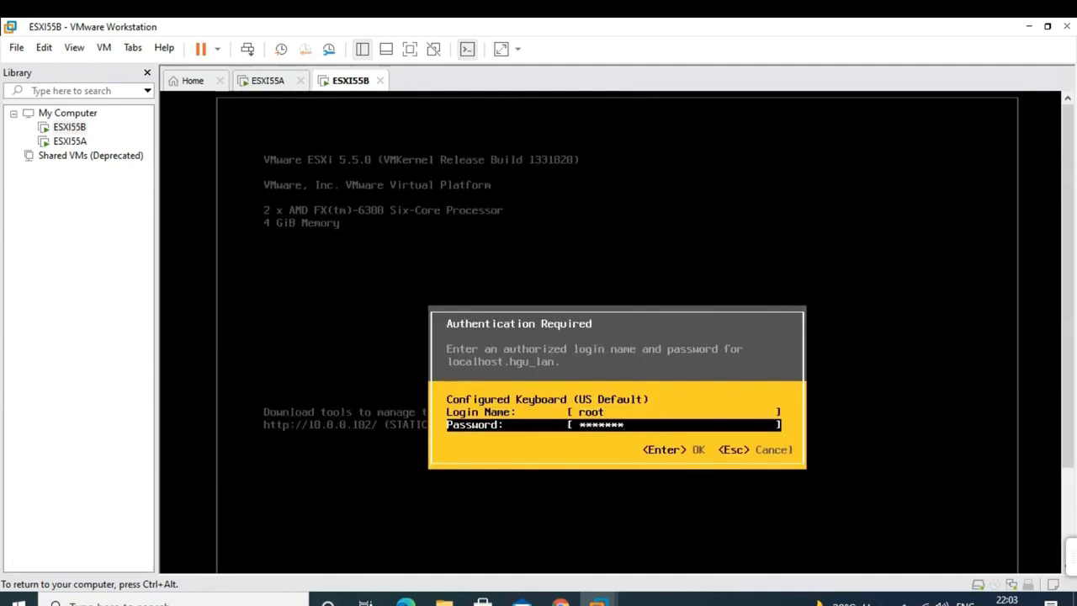
key(Return)
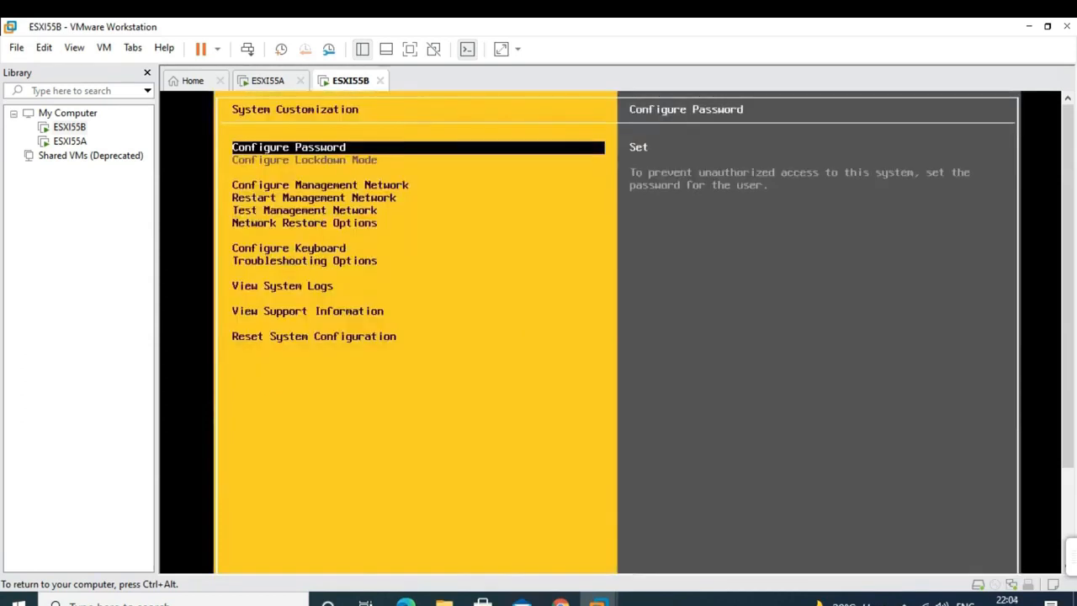
- Edit ESXI55B's management IP Configuration to the static address 10.0.0.202
key(Down)
key(Down)
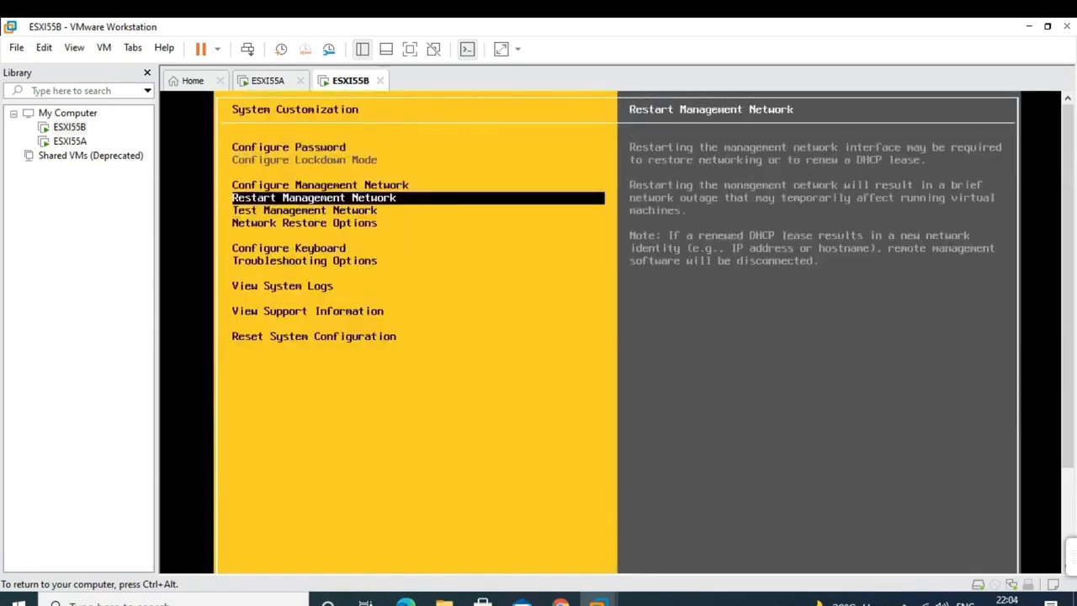
key(Up)
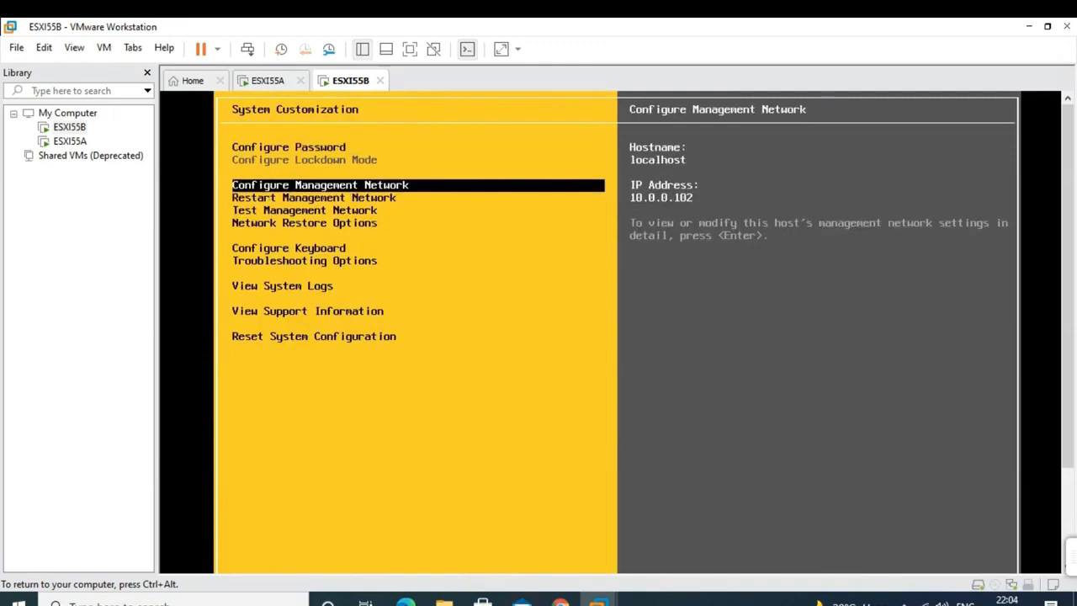
key(Return)
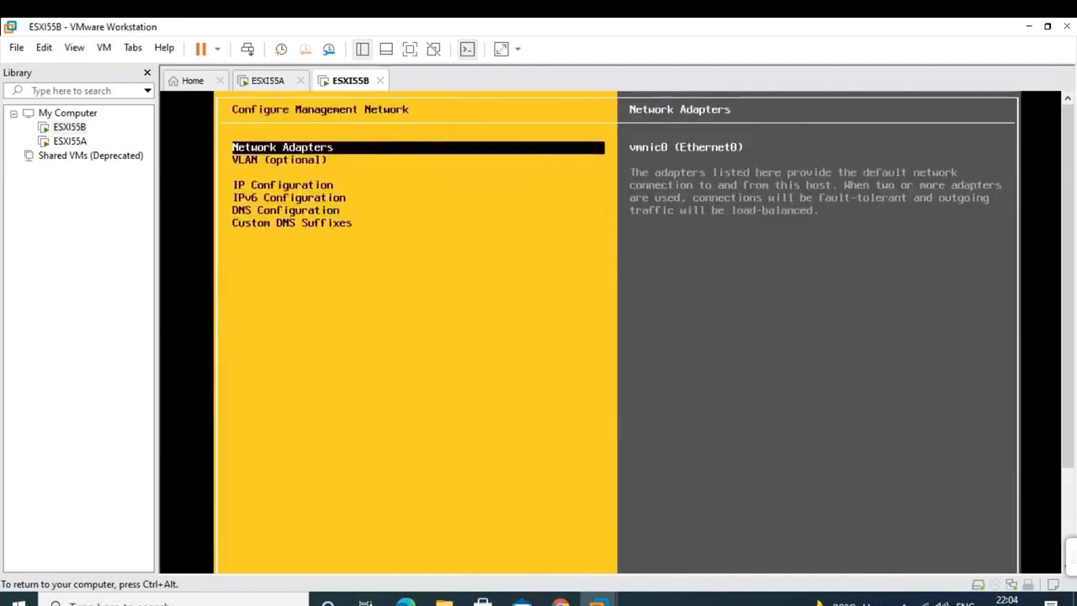
key(Down)
key(Down)
key(Return)
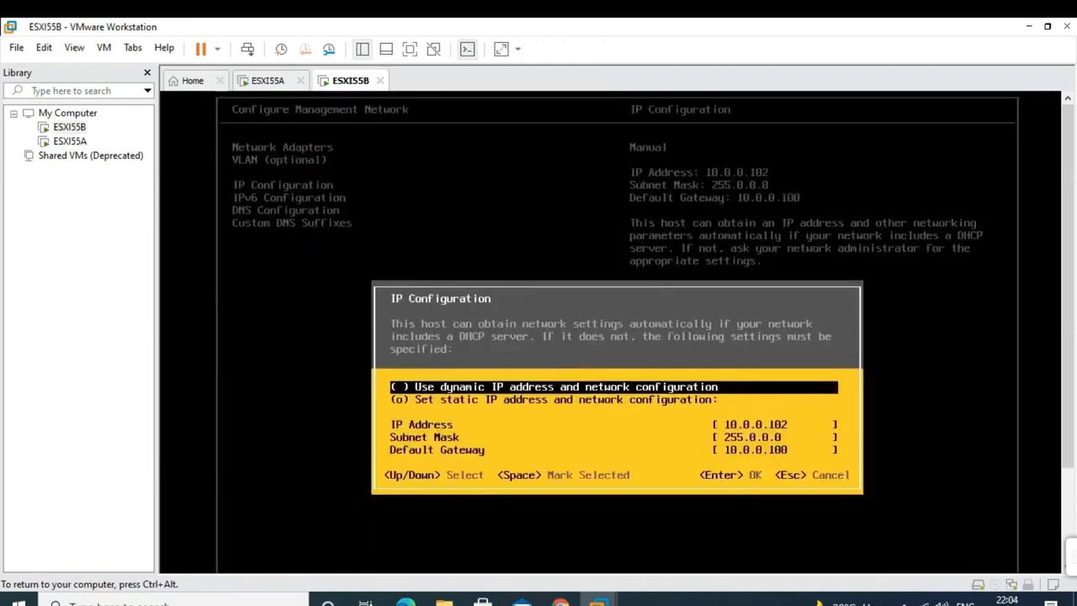
key(Down)
key(Down)
key(Down)
key(Down)
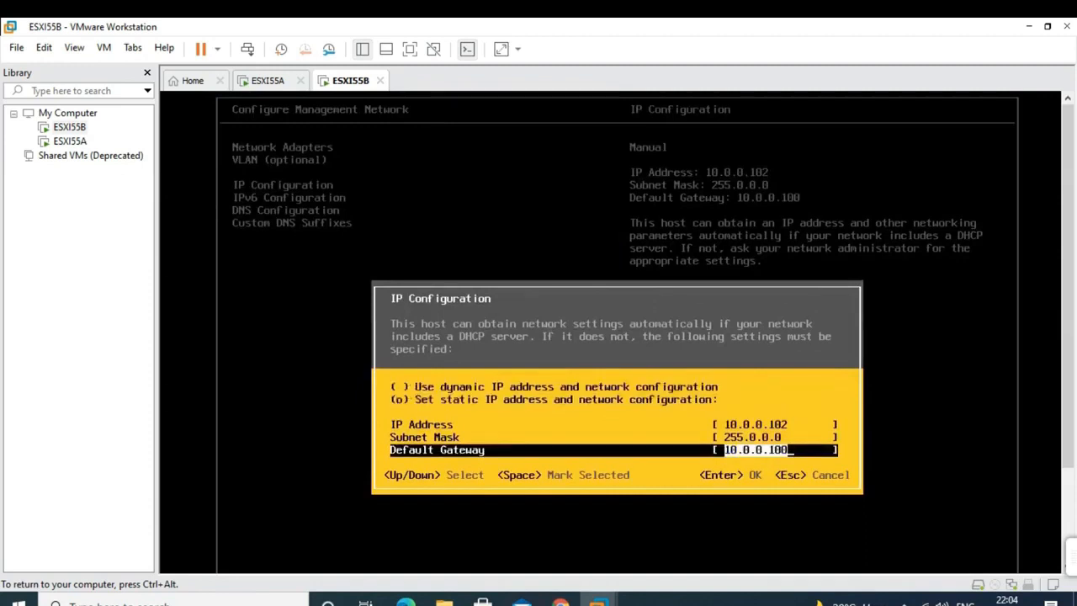
key(Return)
key(Up)
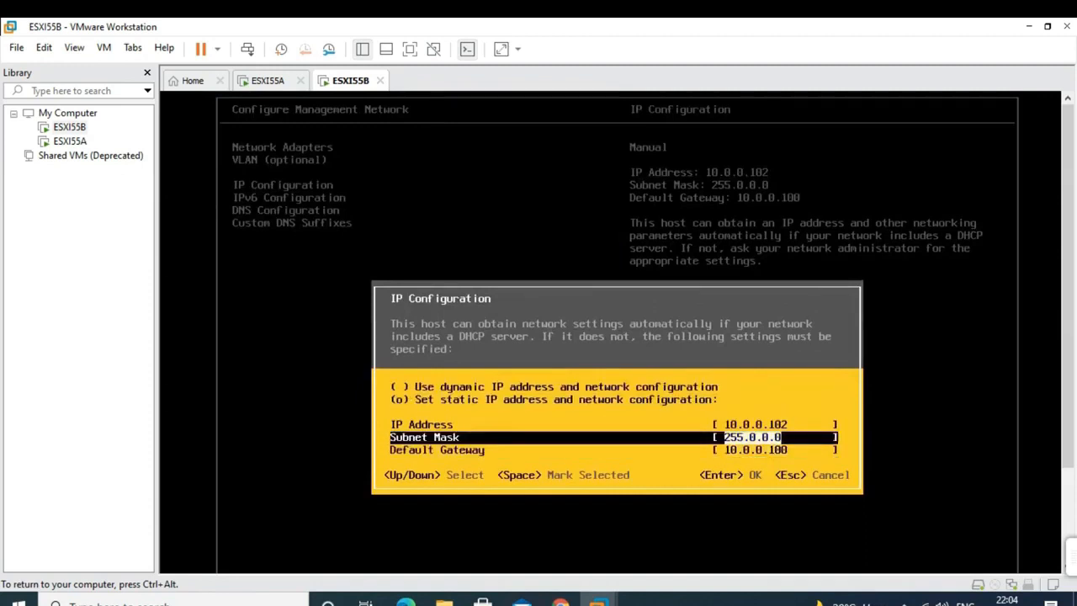
key(Up)
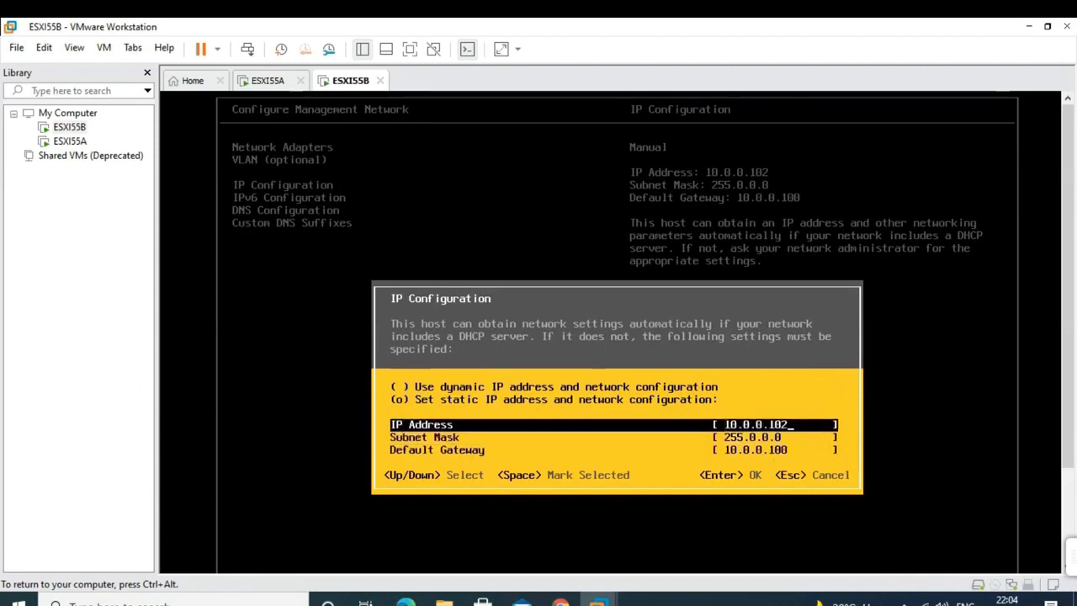
key(BackSpace)
key(BackSpace)
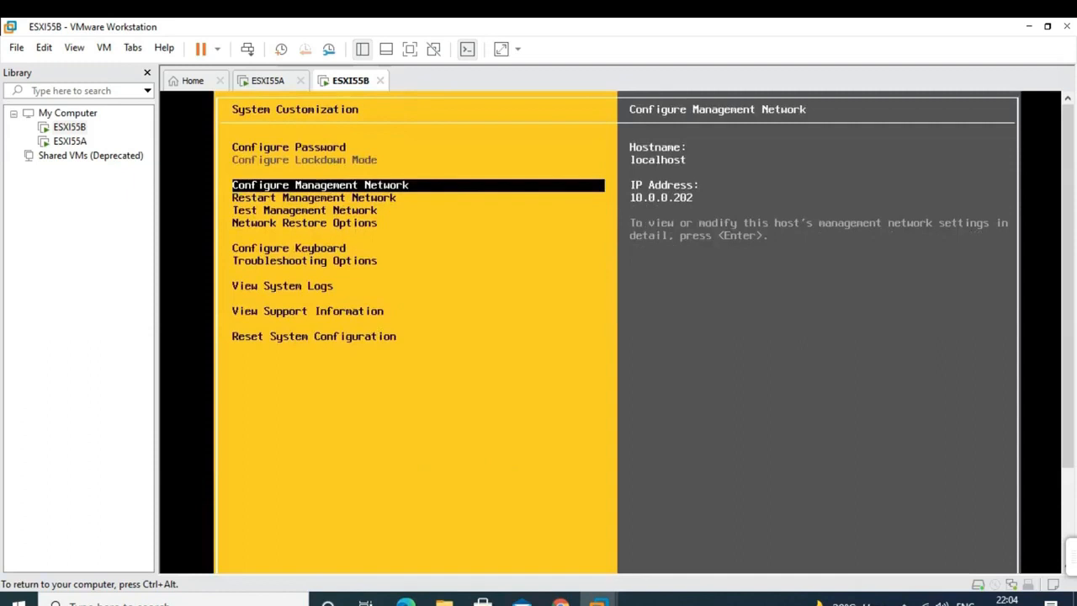
key(Escape)
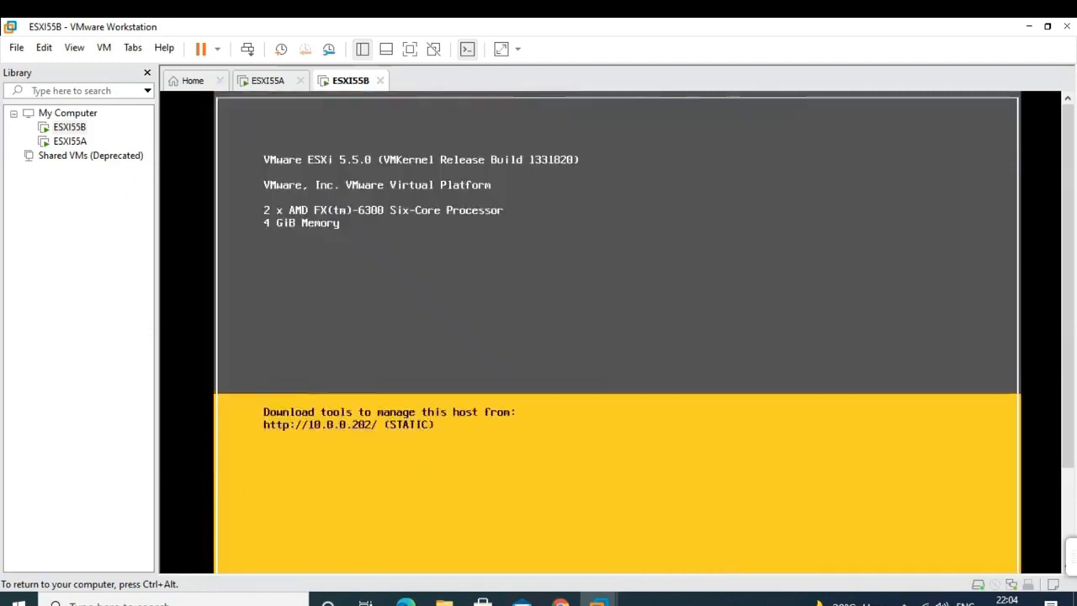
- Release the VM and bring pc1's window forward with the vSphere Client login
key(ctrl+alt)
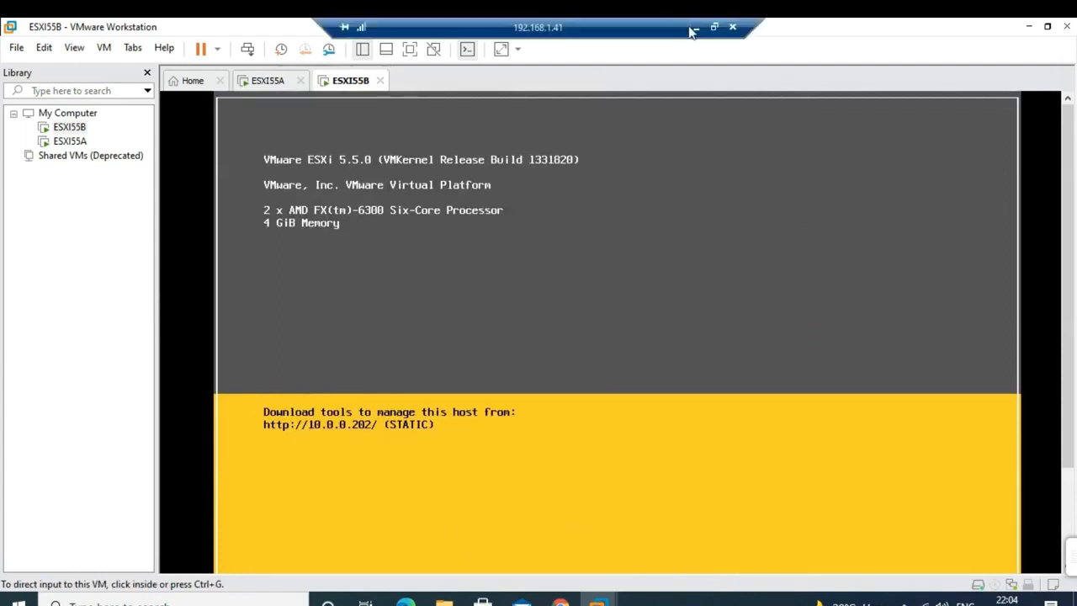
click(694, 27)
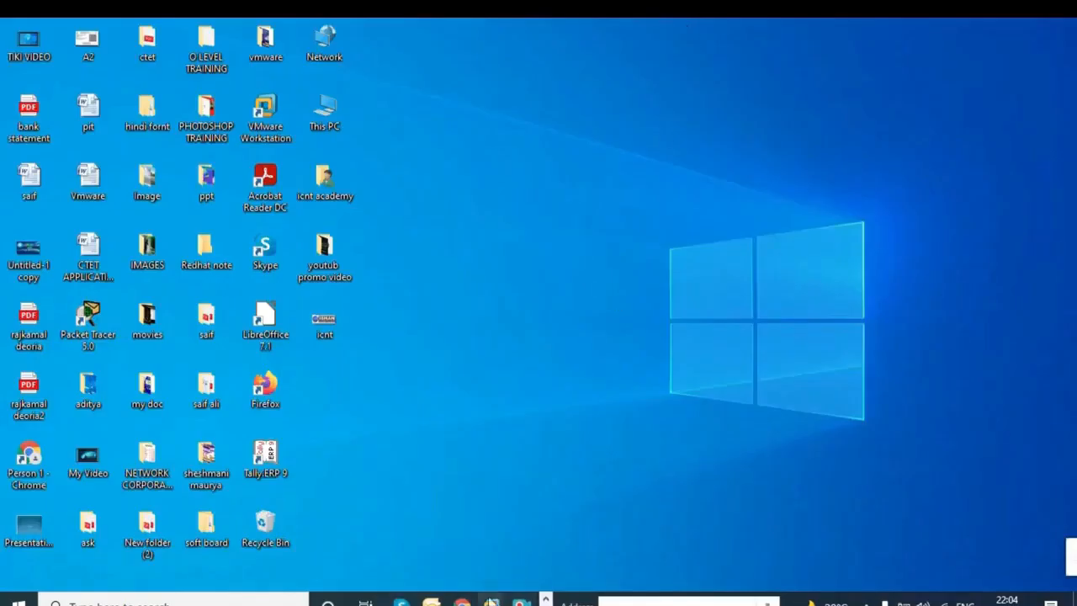
mouse_move(521, 600)
click(554, 523)
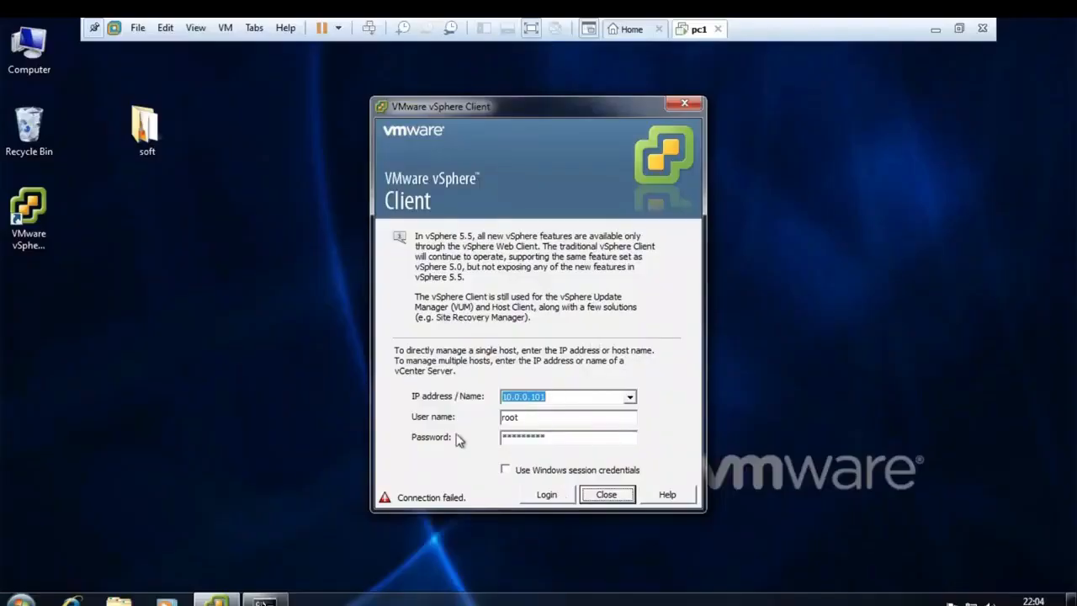
- Ping 10.0.0.201 from pc1's command prompt
mouse_move(264, 599)
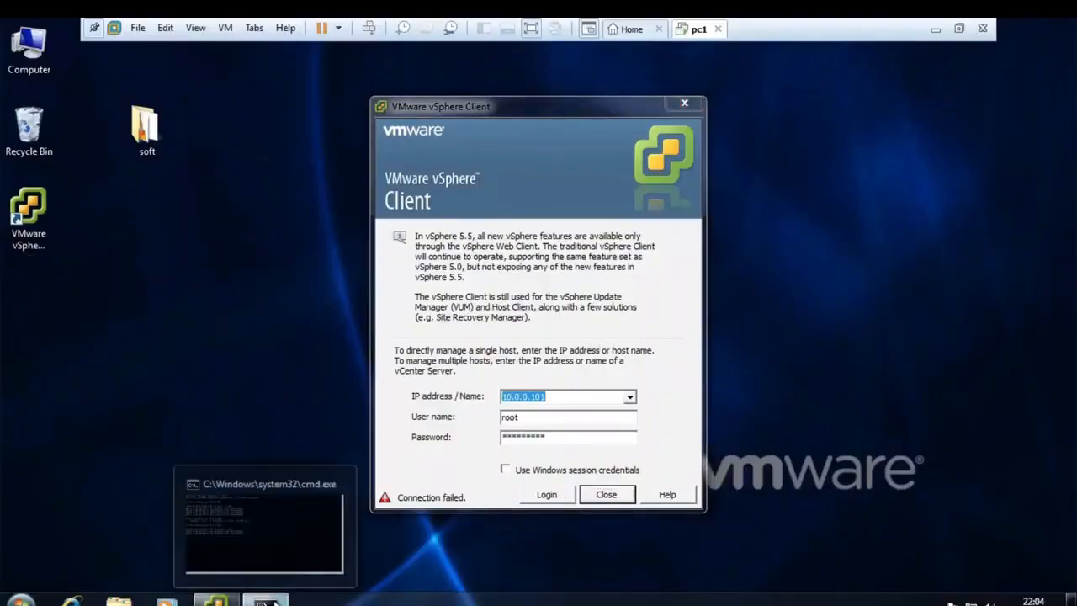
click(269, 522)
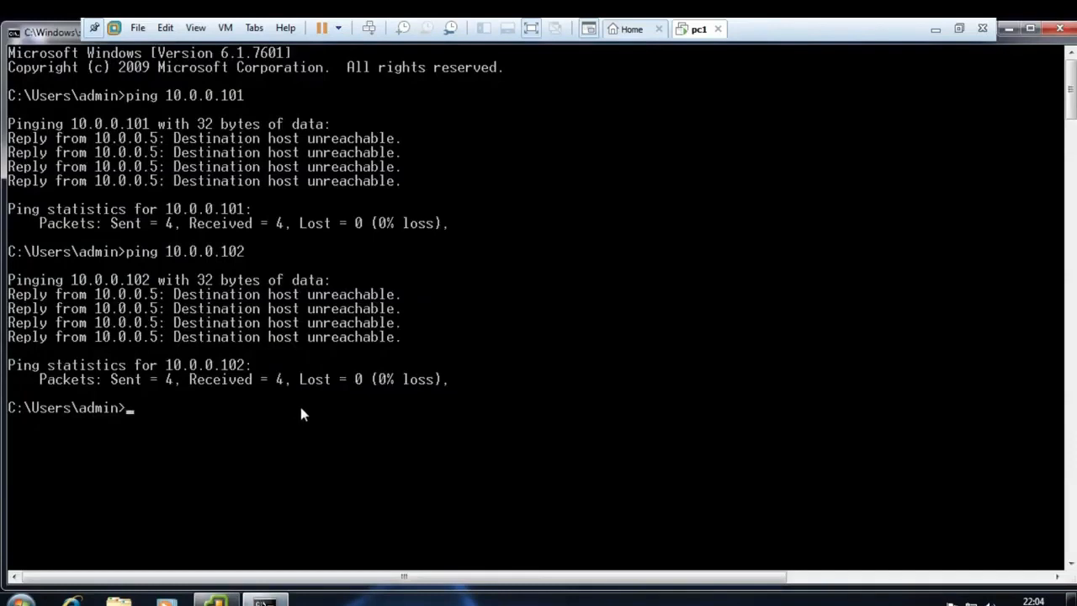
key(Up)
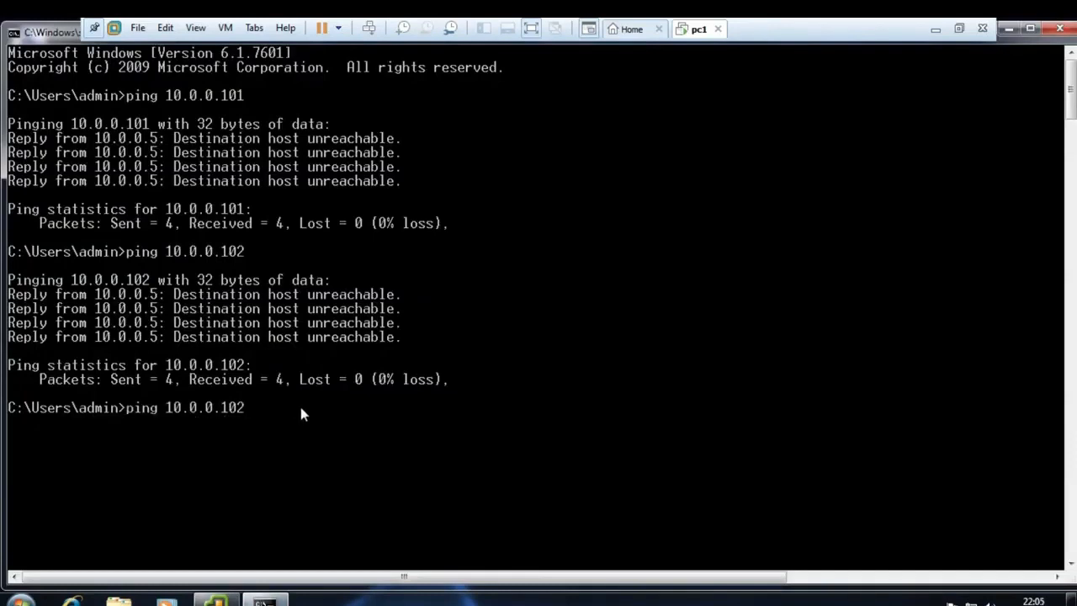
key(BackSpace)
key(BackSpace)
key(BackSpace)
text(201)
key(Return)
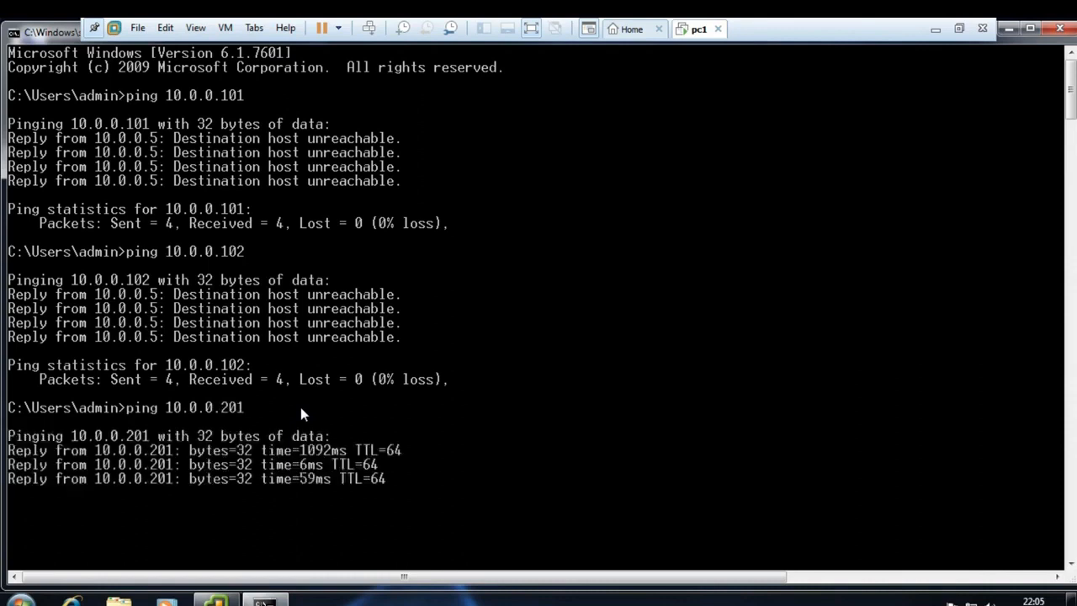
- Ping 10.0.0.202, confirm 0% loss, and close the command prompt
key(Up)
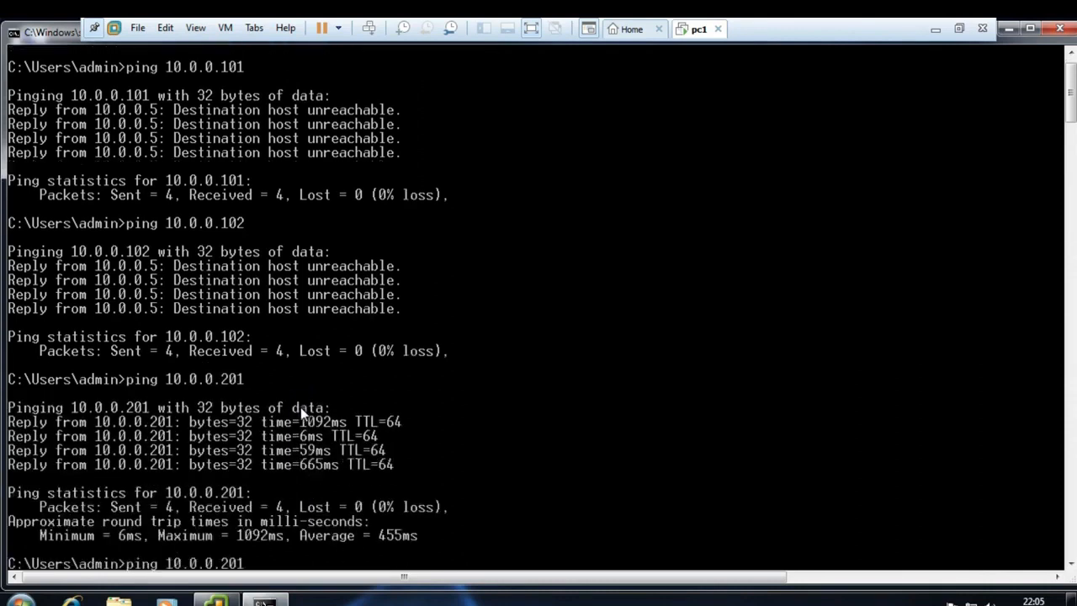
key(BackSpace)
text(2)
key(Return)
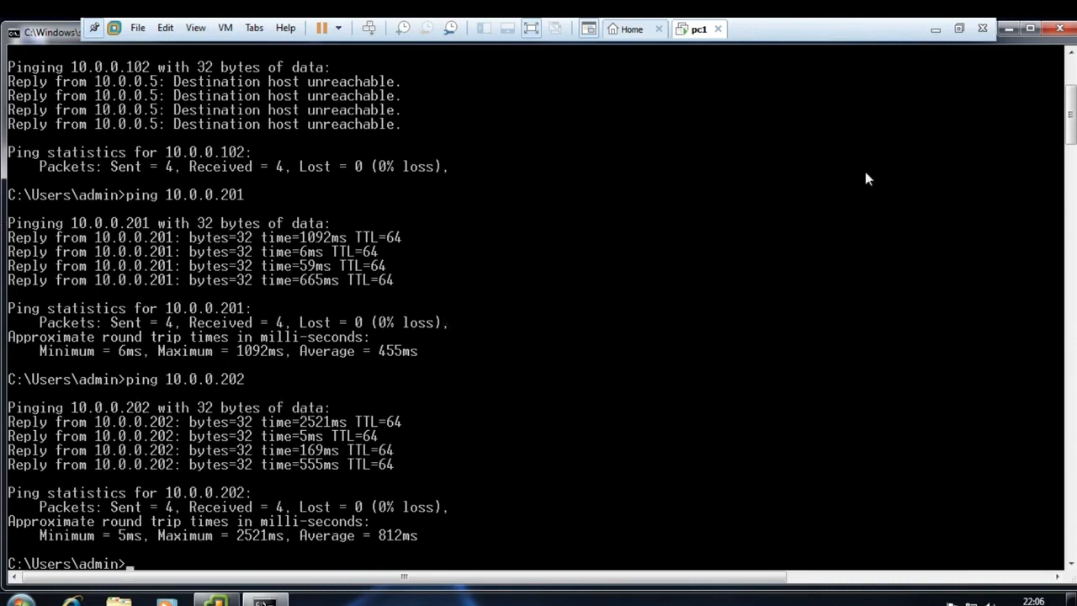
click(1059, 29)
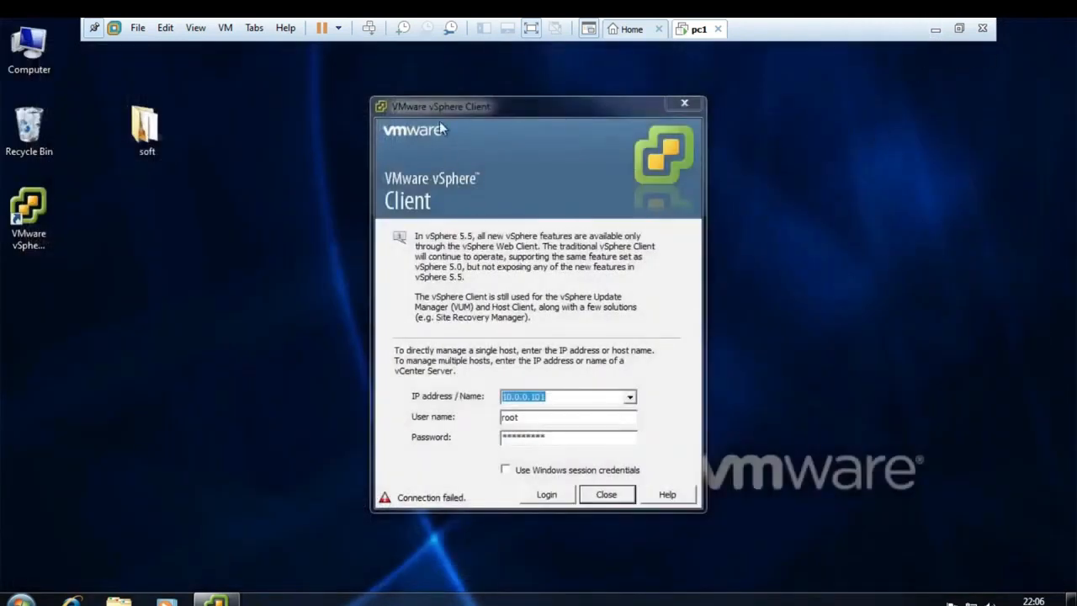
- Connect the vSphere Client to host 10.0.0.201 as root with the saved password
click(560, 397)
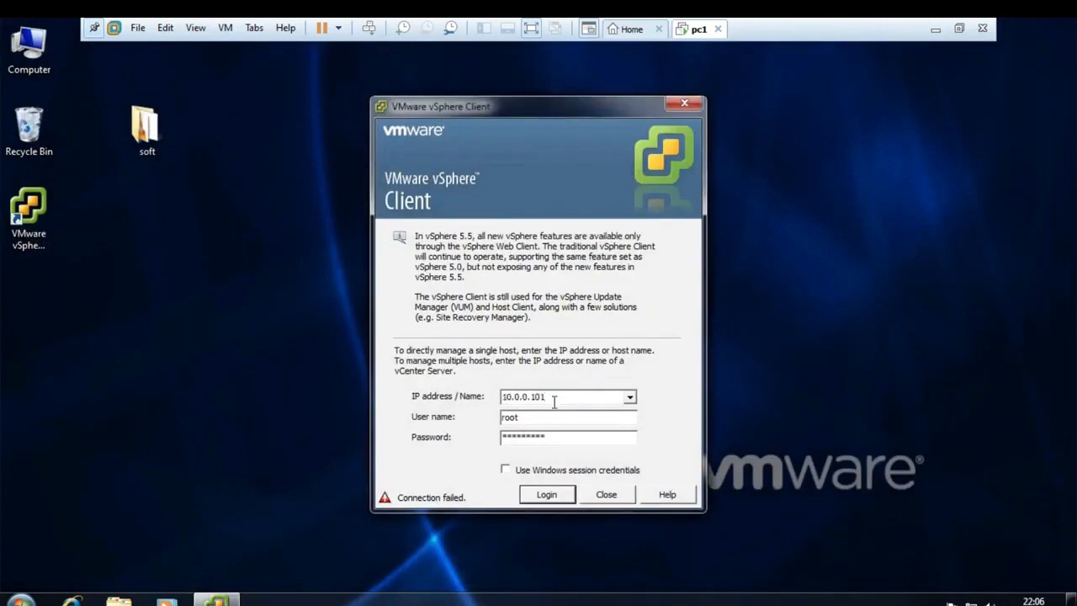
key(BackSpace)
key(BackSpace)
key(BackSpace)
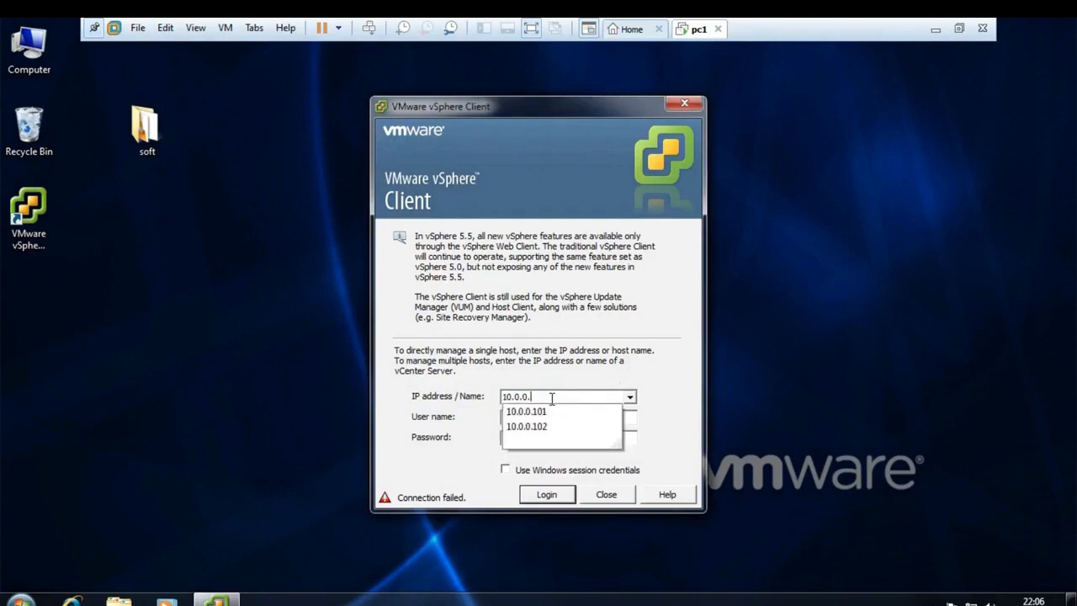
key(Down)
key(Down)
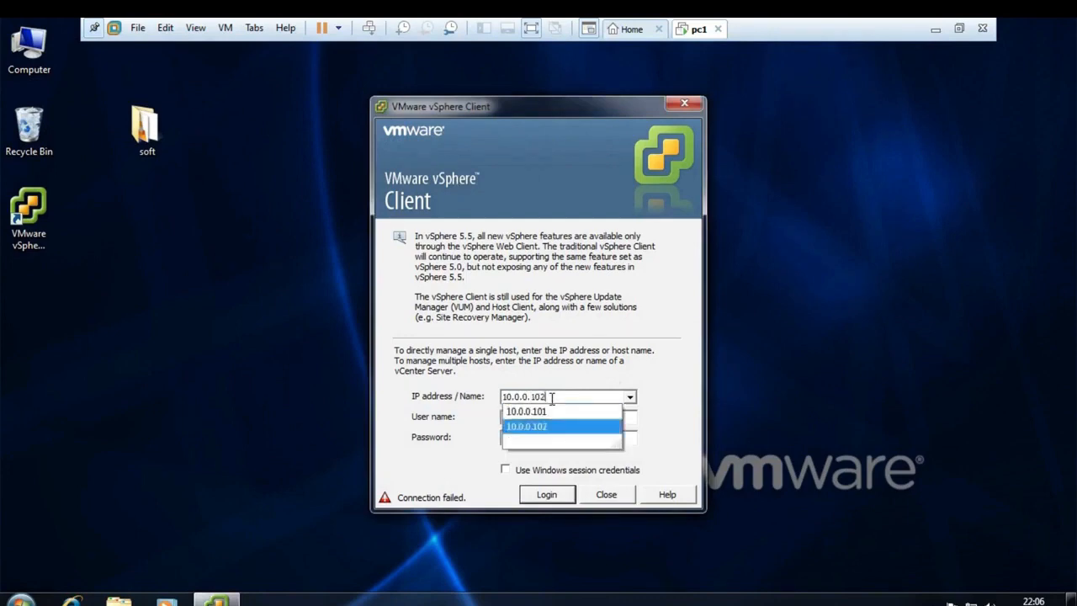
key(BackSpace)
key(BackSpace)
key(BackSpace)
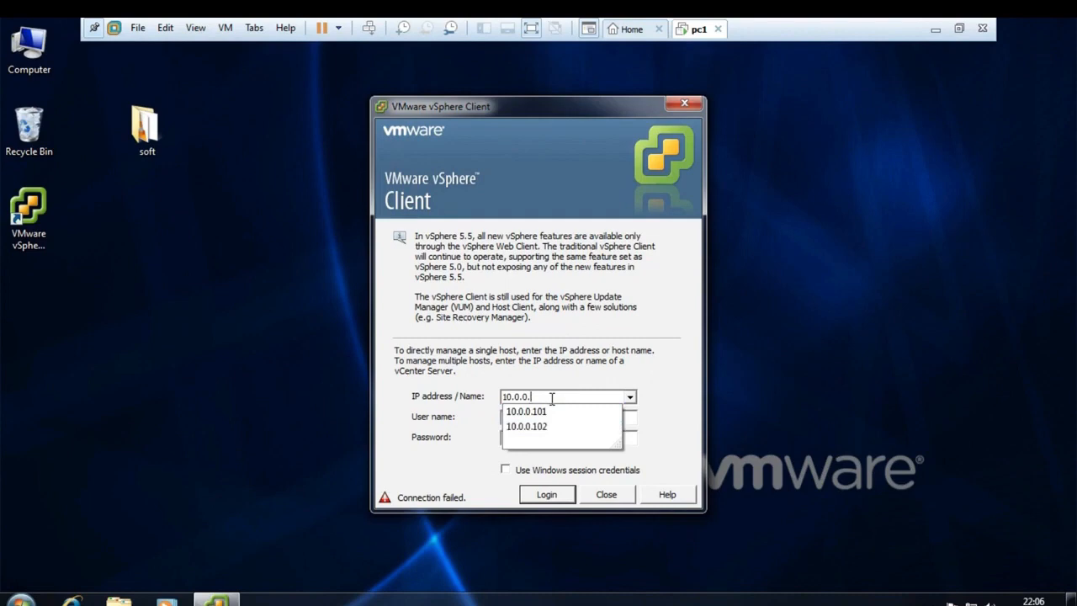
text(201)
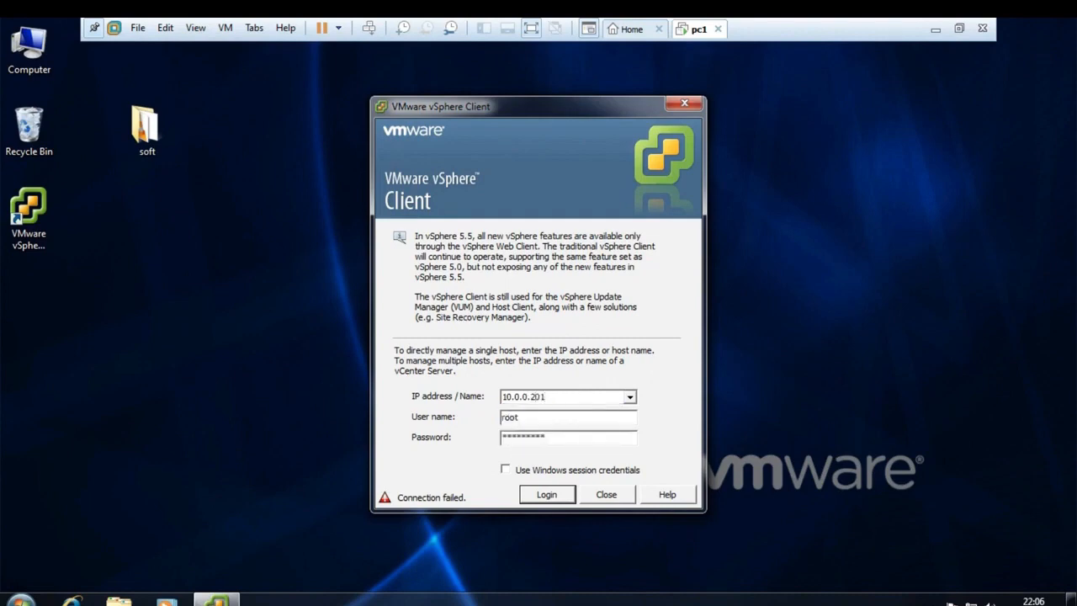
key(Return)
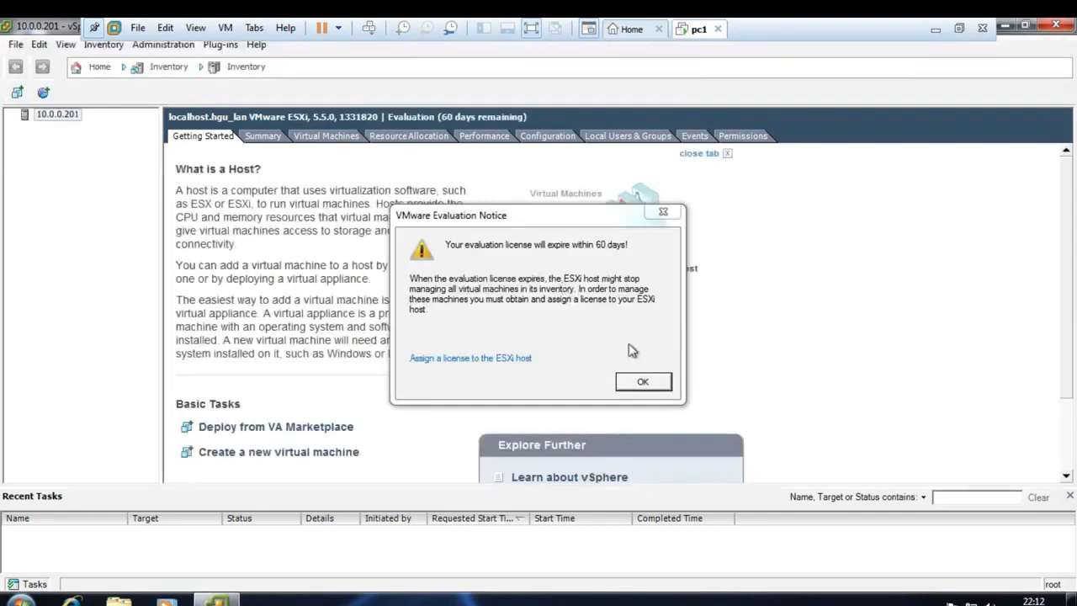
- Dismiss the 60-day evaluation notice and exit full-screen view
click(643, 382)
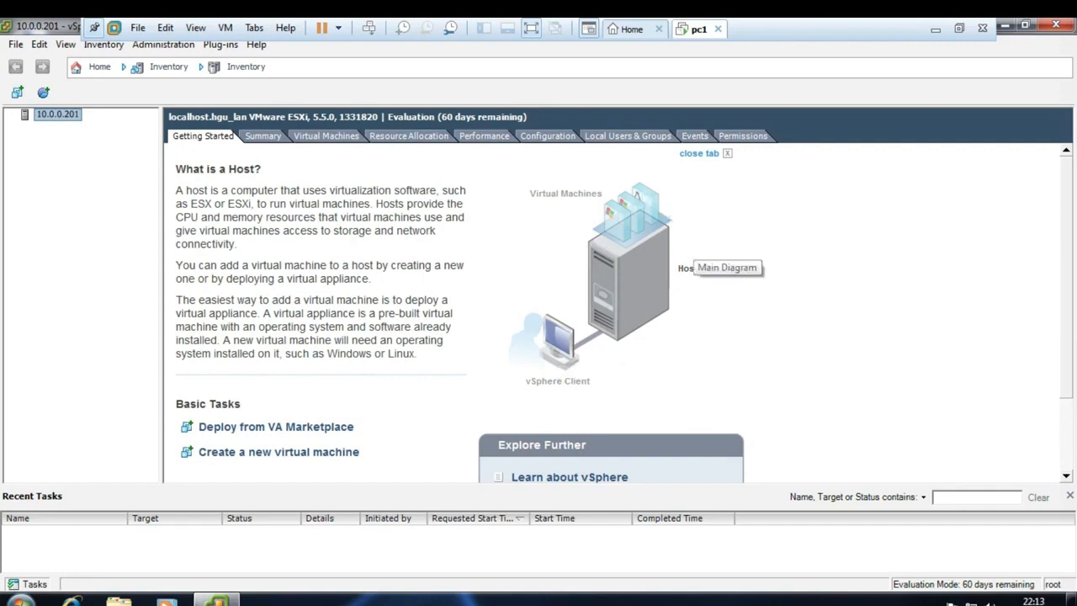
click(936, 35)
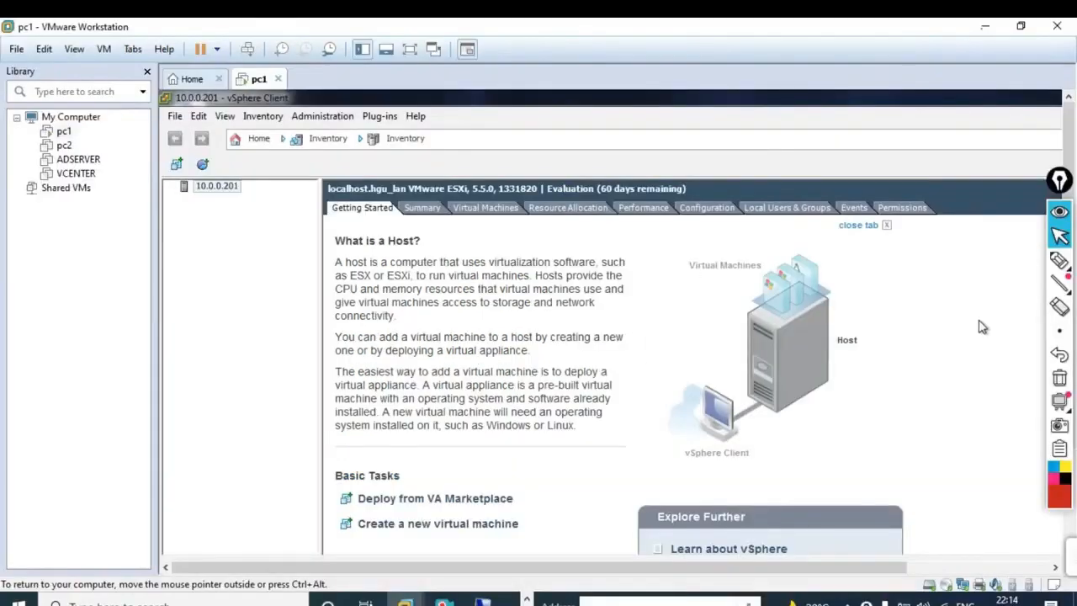
click(1059, 264)
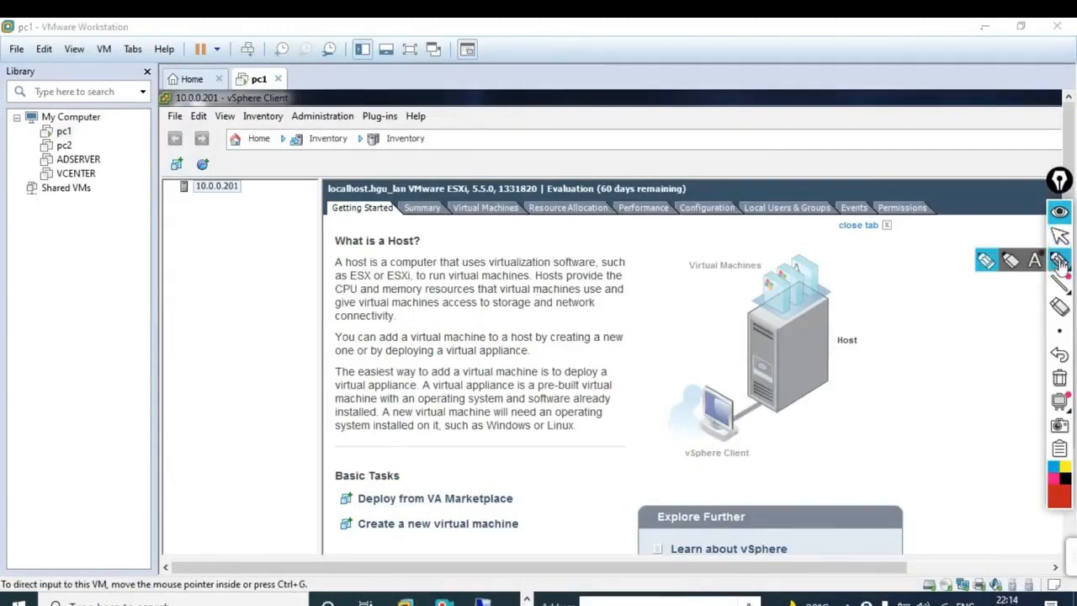
click(986, 263)
mouse_move(854, 245)
mouse_down()
mouse_move(786, 249)
mouse_move(811, 394)
mouse_move(806, 247)
mouse_up()
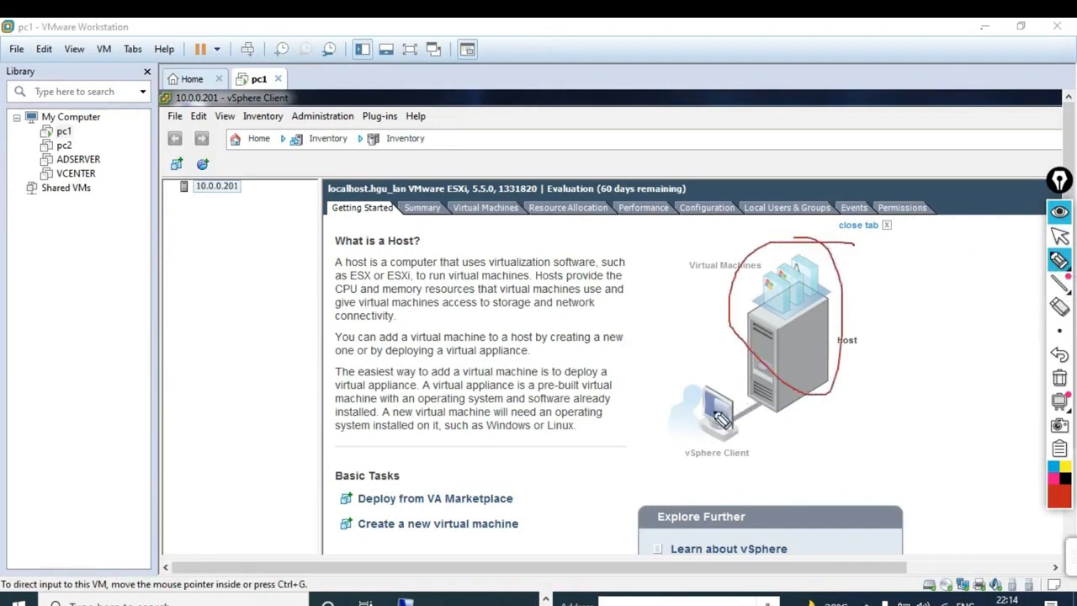
mouse_move(710, 380)
mouse_down()
mouse_move(654, 431)
mouse_move(691, 402)
mouse_up()
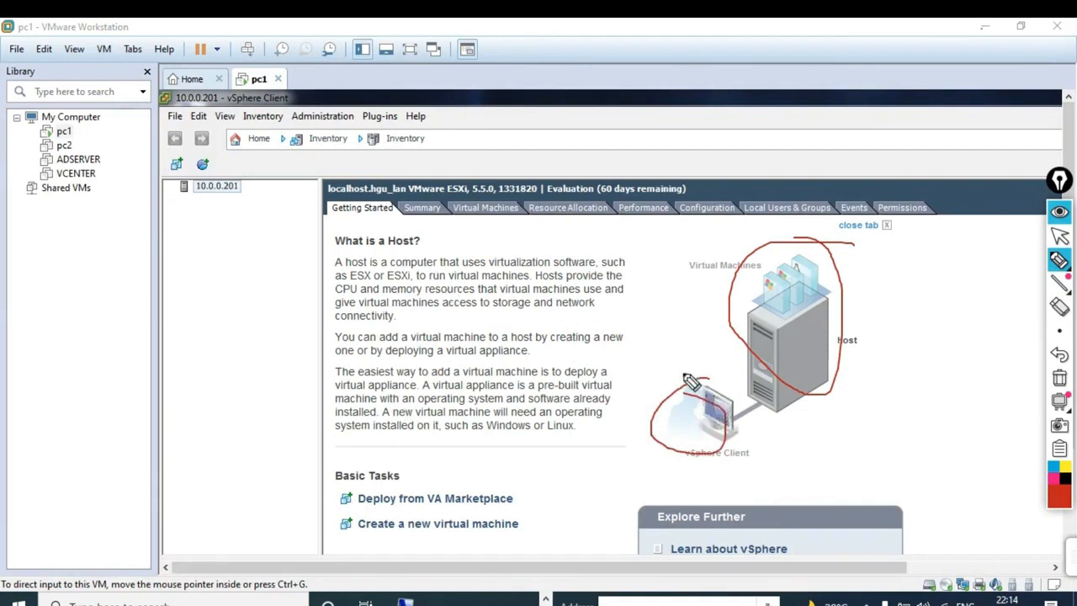
mouse_move(683, 375)
mouse_down()
mouse_move(730, 406)
mouse_move(671, 439)
mouse_move(673, 390)
mouse_up()
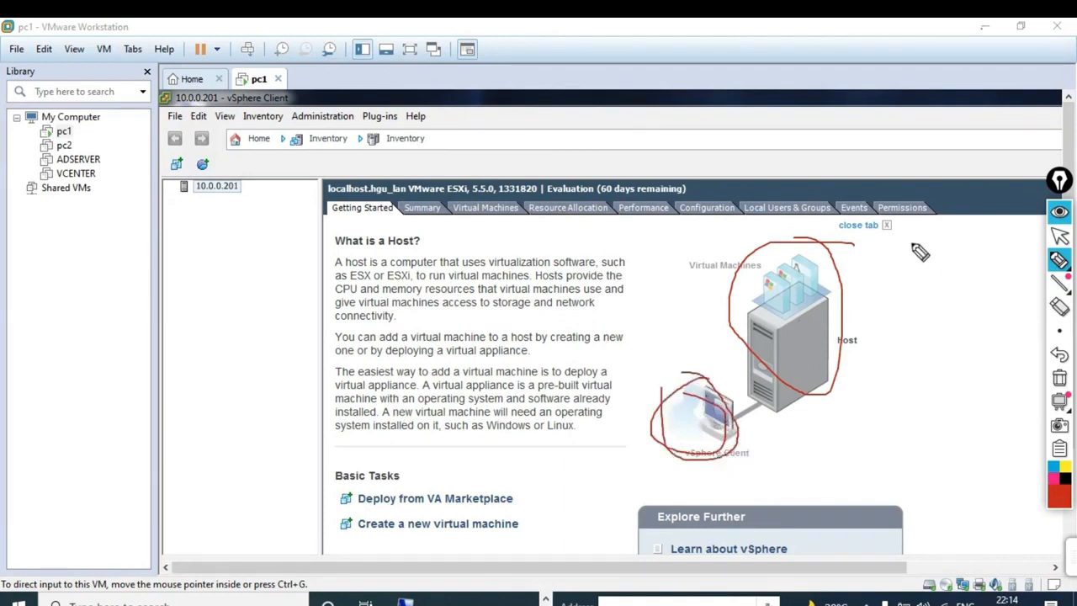
drag(906, 237, 955, 387)
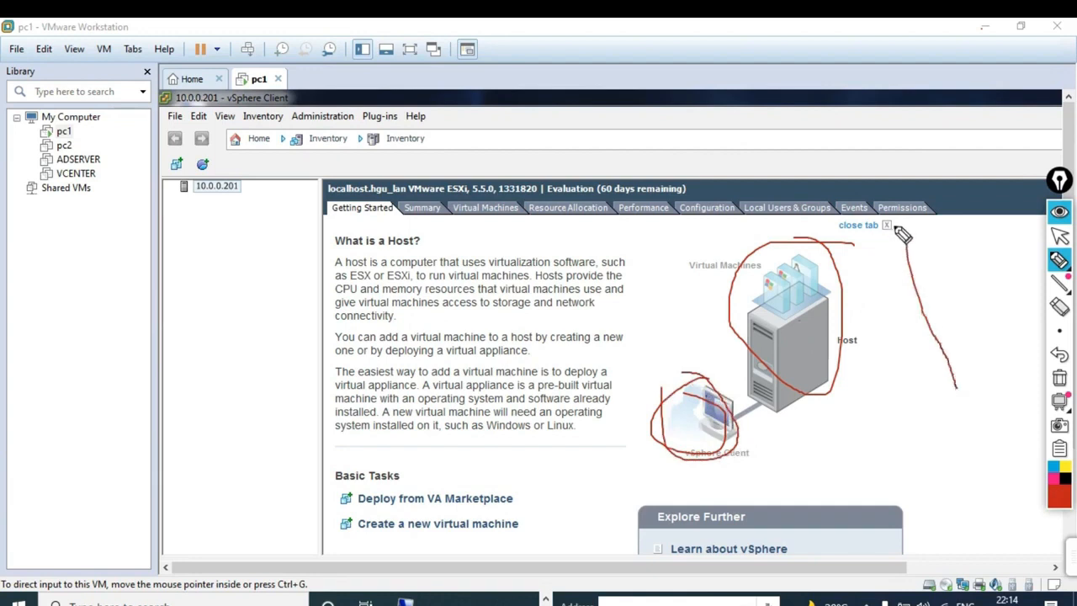
mouse_move(894, 225)
mouse_down()
mouse_move(980, 223)
mouse_move(1036, 311)
mouse_move(992, 380)
mouse_move(956, 385)
mouse_up()
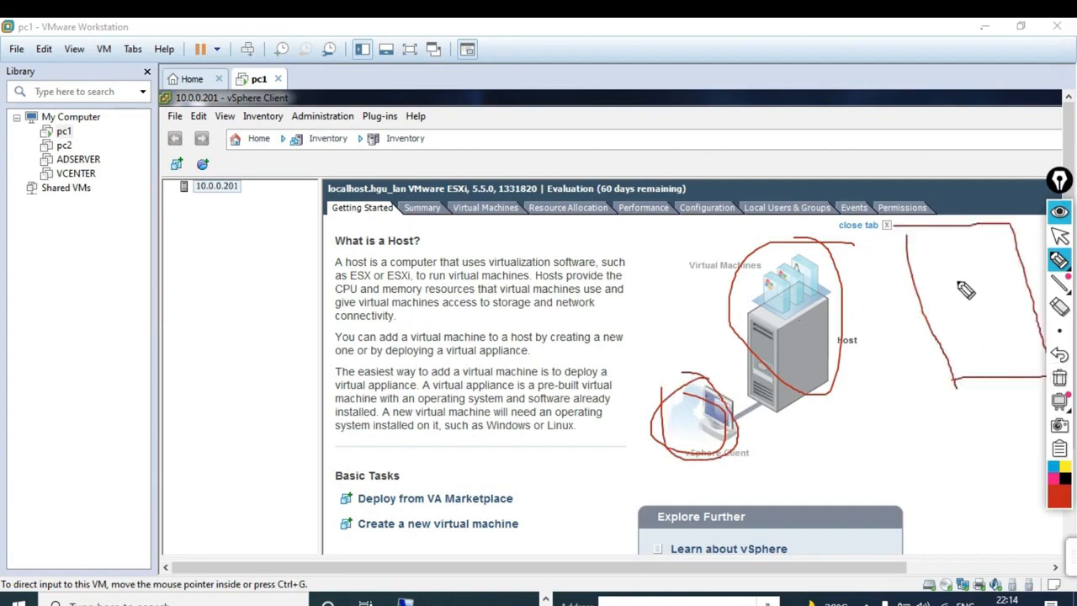
drag(925, 296, 1022, 277)
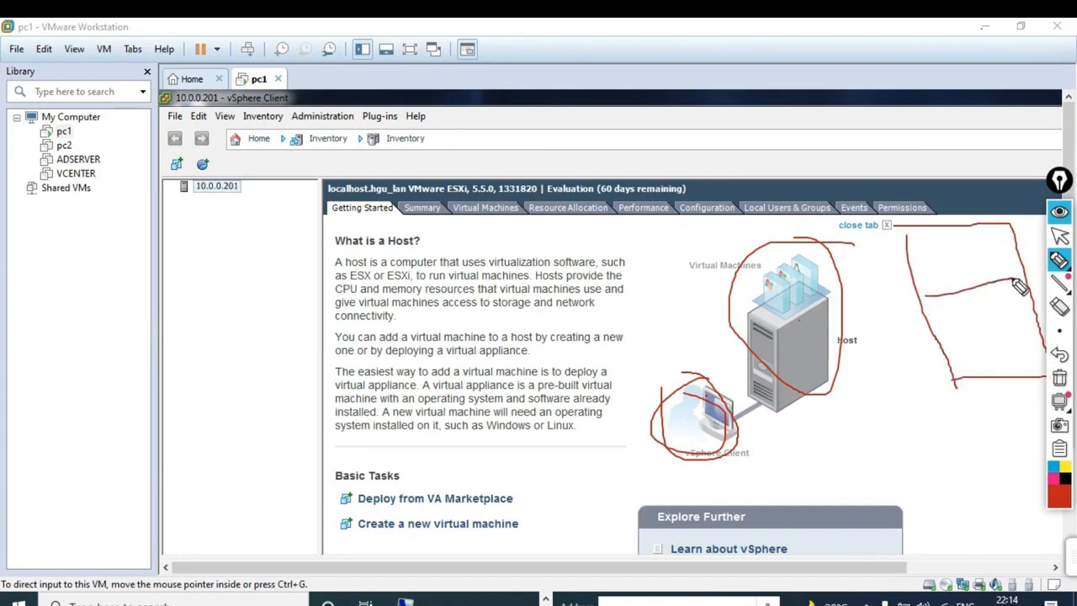
mouse_move(942, 281)
mouse_down()
mouse_move(960, 243)
mouse_move(978, 260)
mouse_up()
mouse_move(985, 353)
mouse_down()
mouse_move(980, 328)
mouse_move(994, 326)
mouse_move(982, 348)
mouse_up()
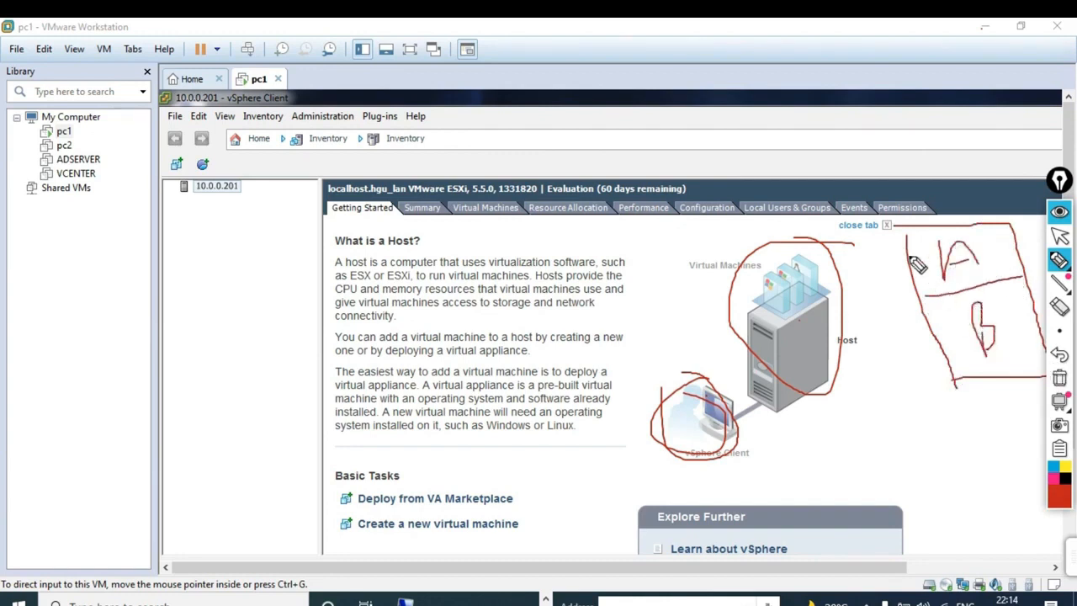
mouse_move(927, 265)
mouse_down()
mouse_move(901, 274)
mouse_move(865, 260)
mouse_move(881, 283)
mouse_move(899, 263)
mouse_move(910, 283)
mouse_up()
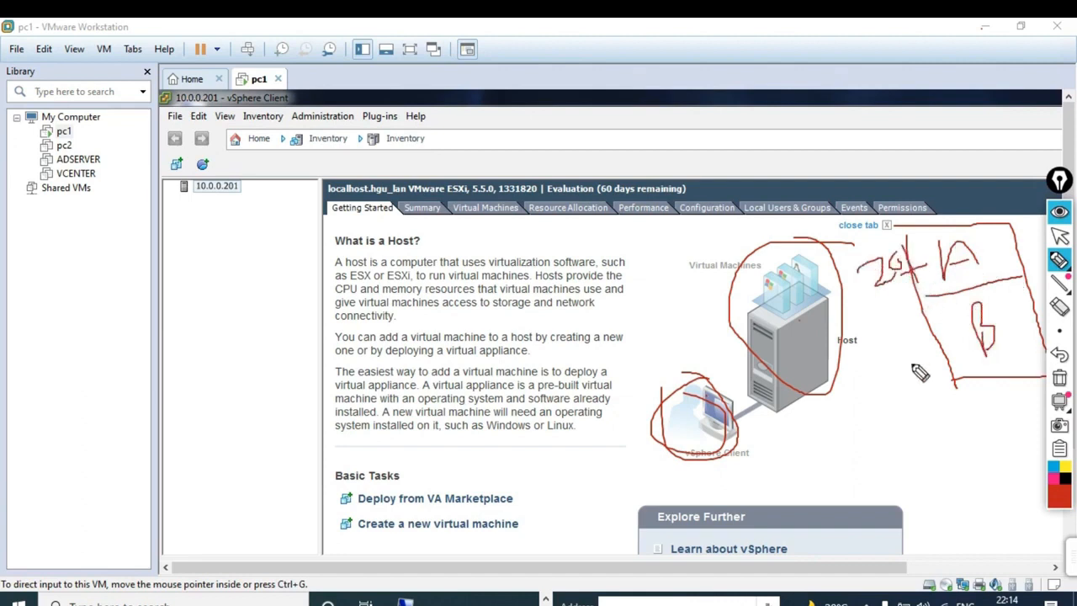
mouse_move(892, 349)
mouse_down()
mouse_move(910, 367)
mouse_move(929, 362)
mouse_move(913, 323)
mouse_move(963, 353)
mouse_up()
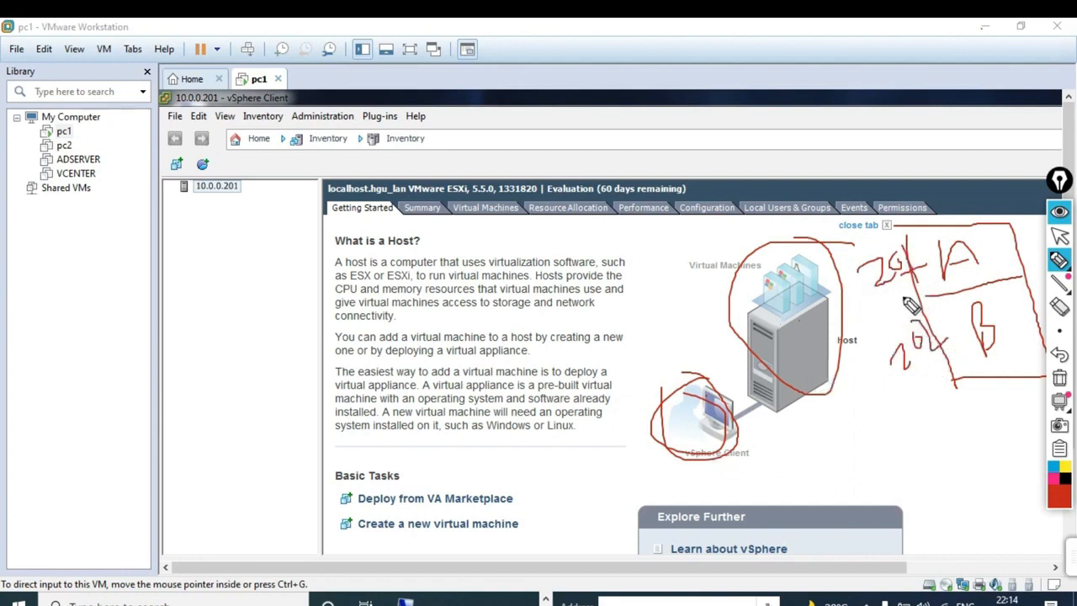
mouse_move(904, 297)
mouse_down()
mouse_move(765, 429)
mouse_move(595, 489)
mouse_up()
mouse_move(530, 464)
mouse_down()
mouse_move(532, 511)
mouse_move(628, 510)
mouse_move(533, 513)
mouse_move(630, 506)
mouse_move(555, 562)
mouse_up()
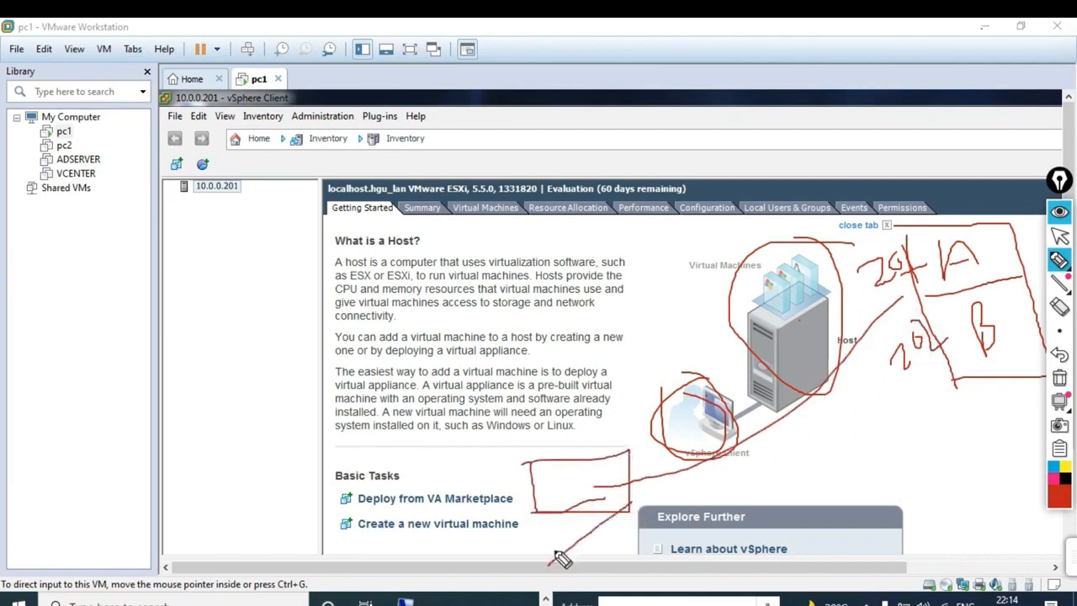
mouse_move(572, 517)
mouse_down()
mouse_move(518, 548)
mouse_move(589, 545)
mouse_up()
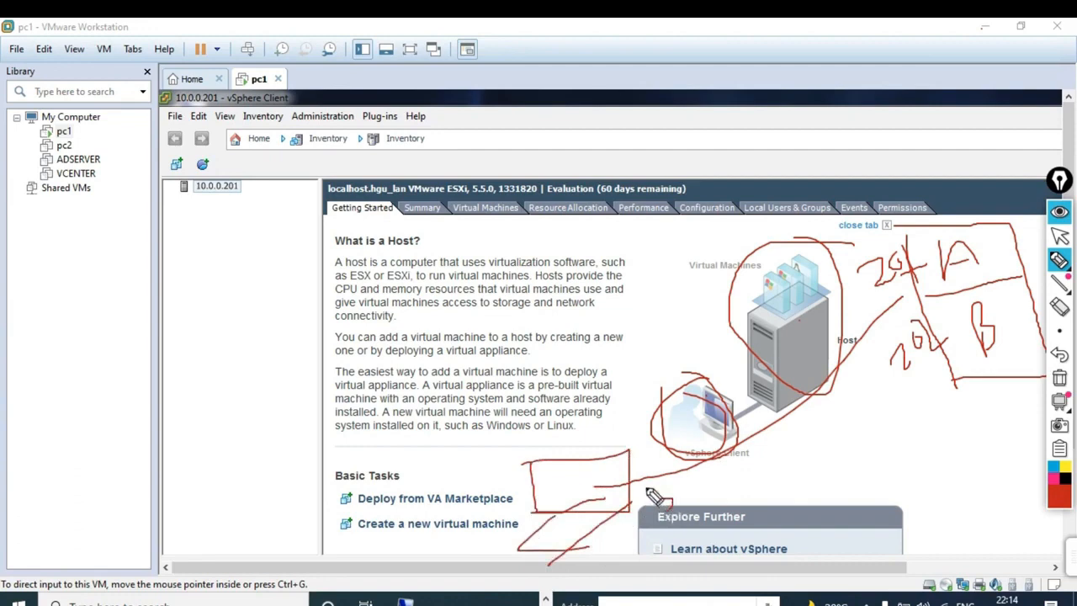
drag(648, 484, 671, 508)
mouse_move(254, 189)
mouse_down()
mouse_move(192, 193)
mouse_move(222, 169)
mouse_move(249, 221)
mouse_up()
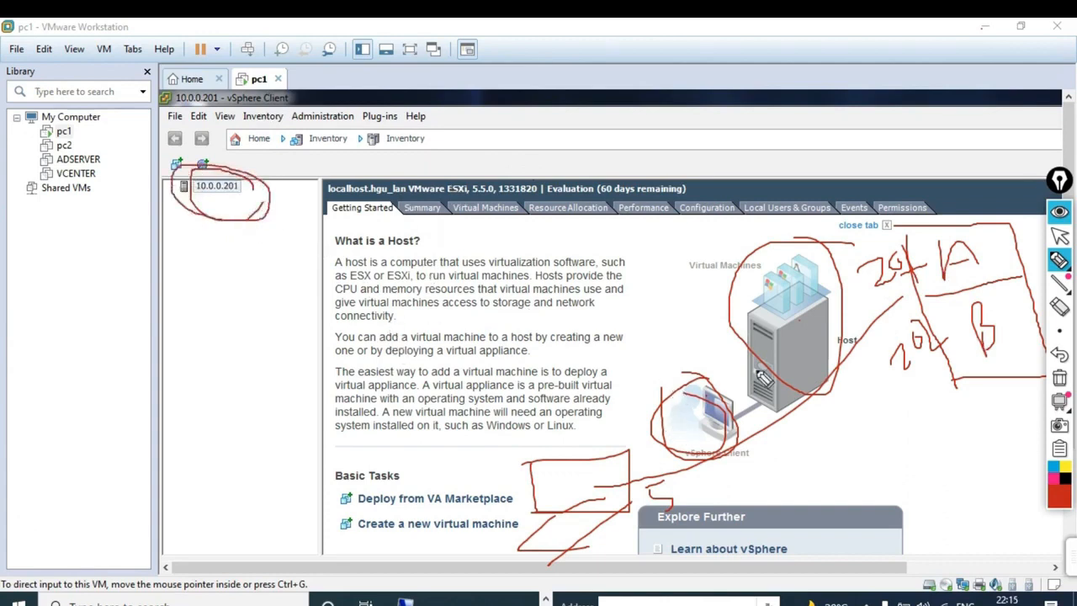
mouse_move(1055, 407)
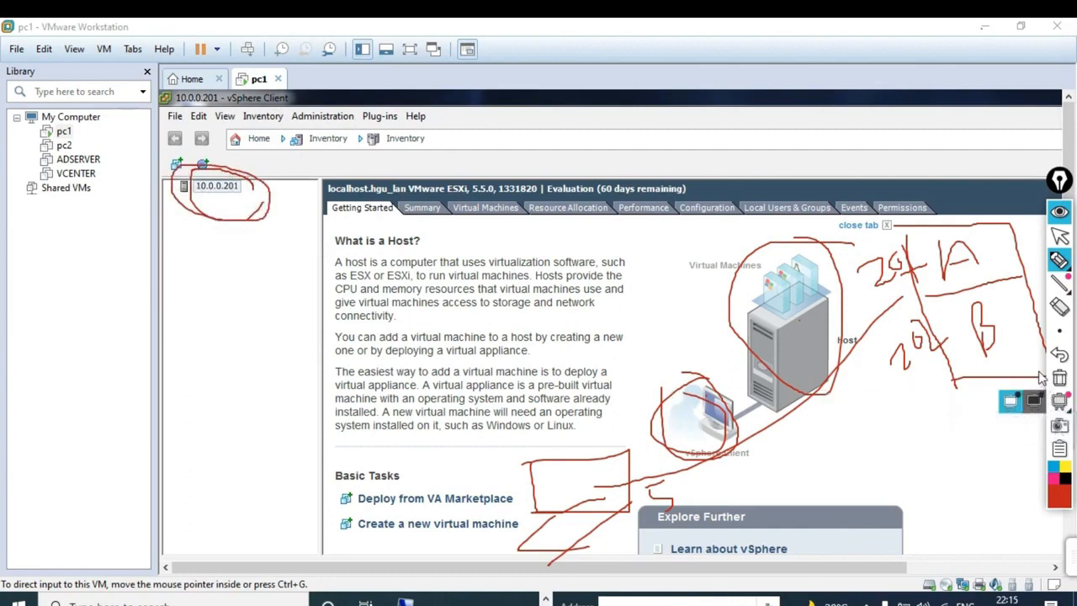
click(1059, 378)
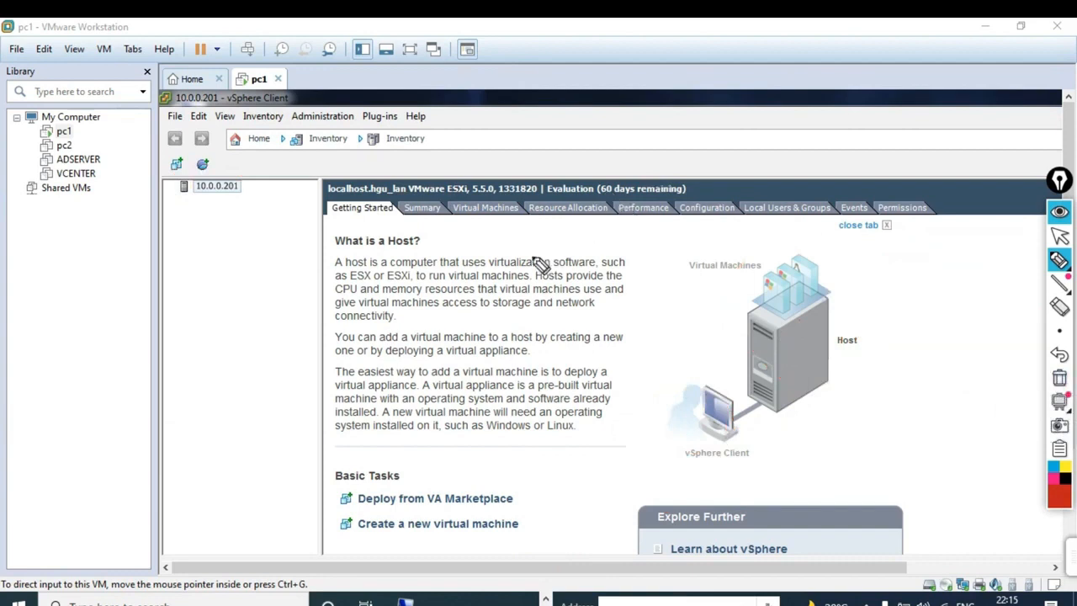
click(1060, 237)
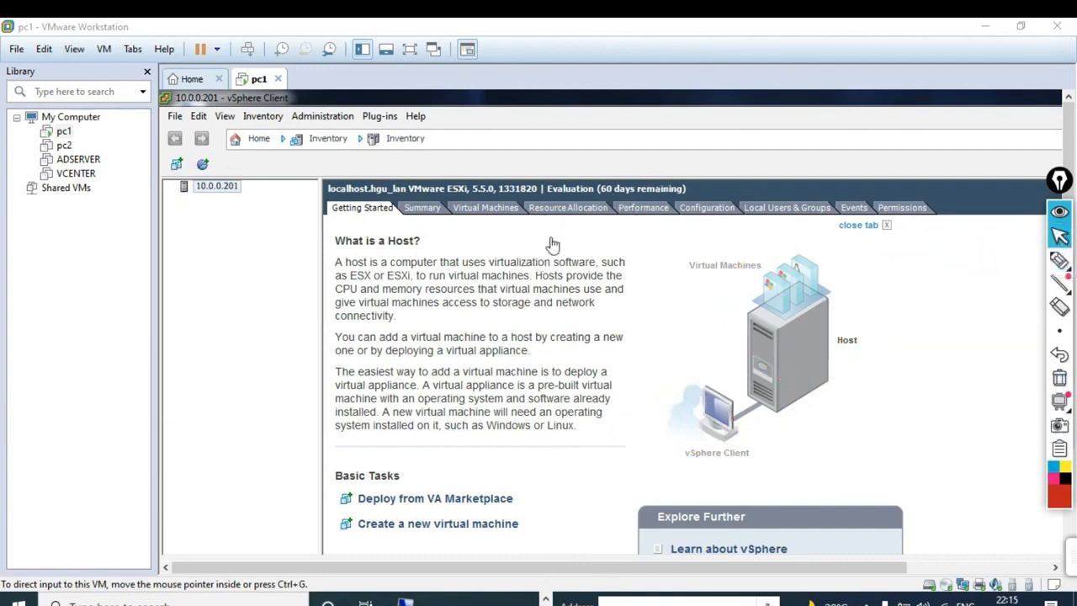